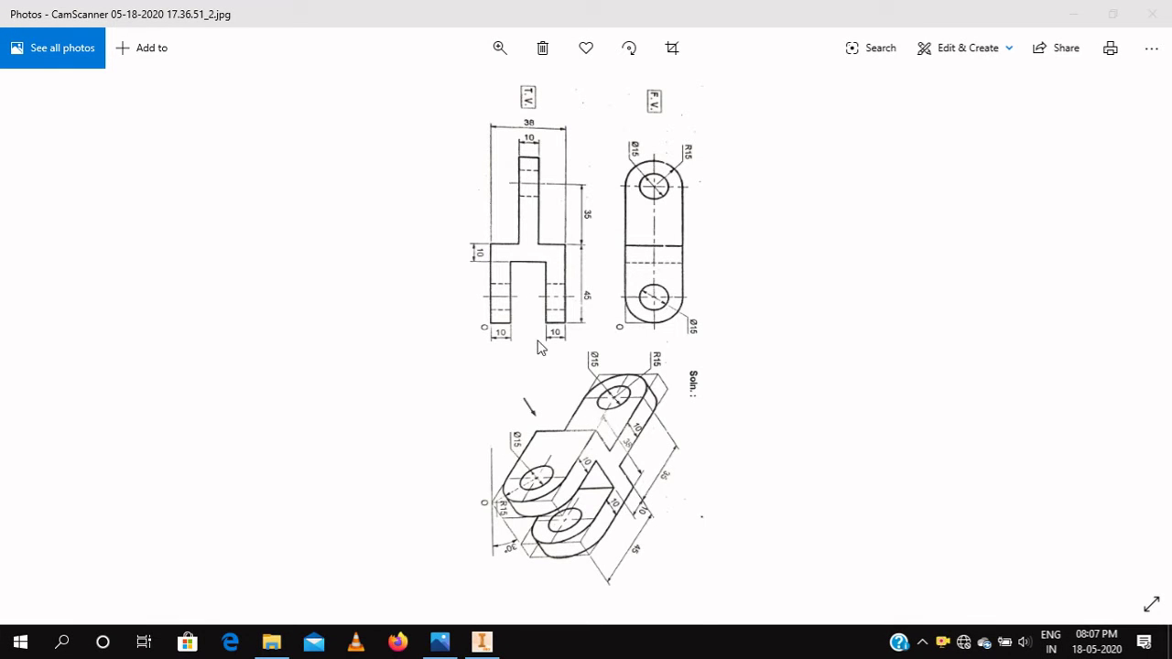
Switch from the reference drawing in Photos to Inventor and start a new file.
click(485, 641)
click(21, 62)
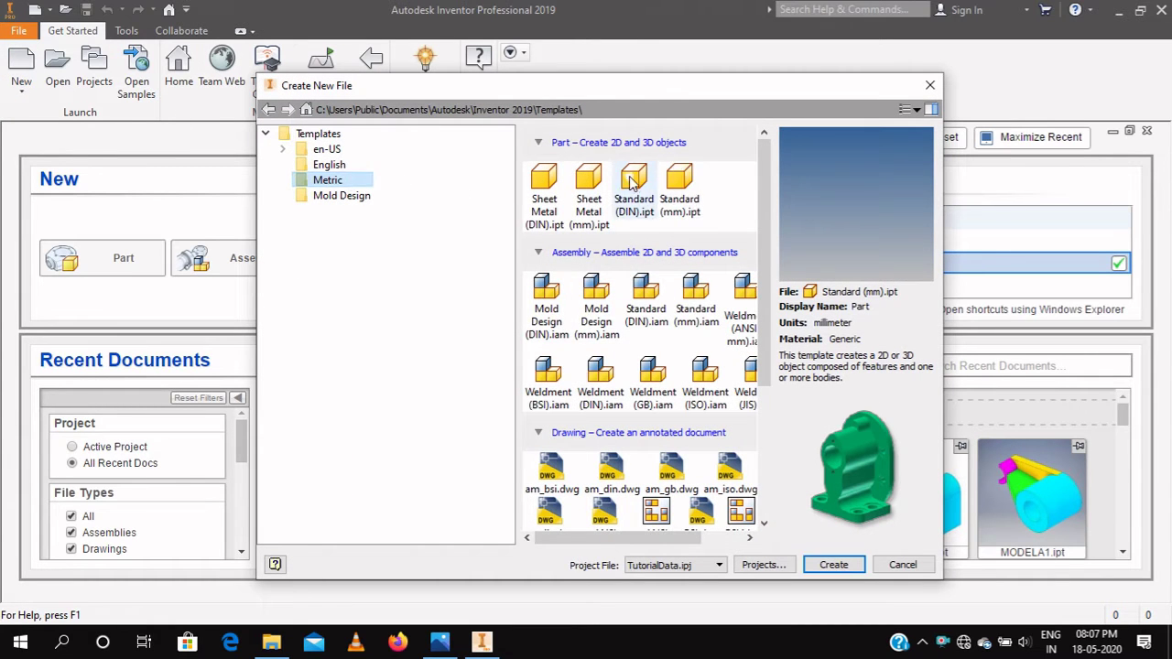
Create a part from the Metric Standard (mm).ipt template and sketch on the XY plane.
click(680, 188)
click(833, 565)
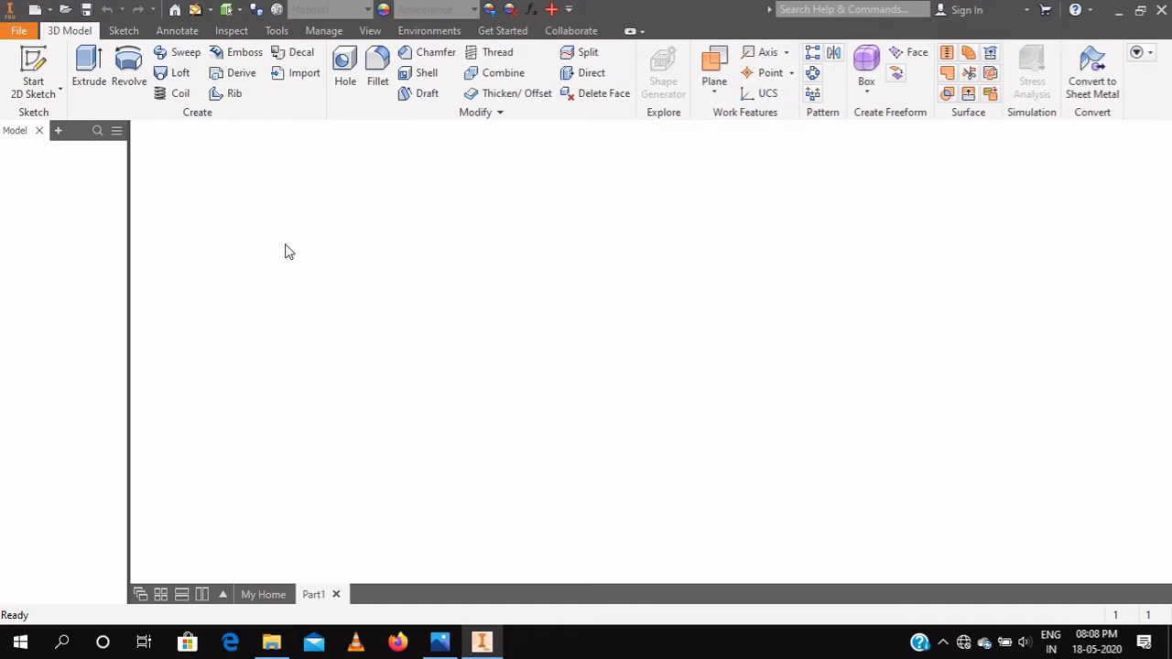
click(33, 59)
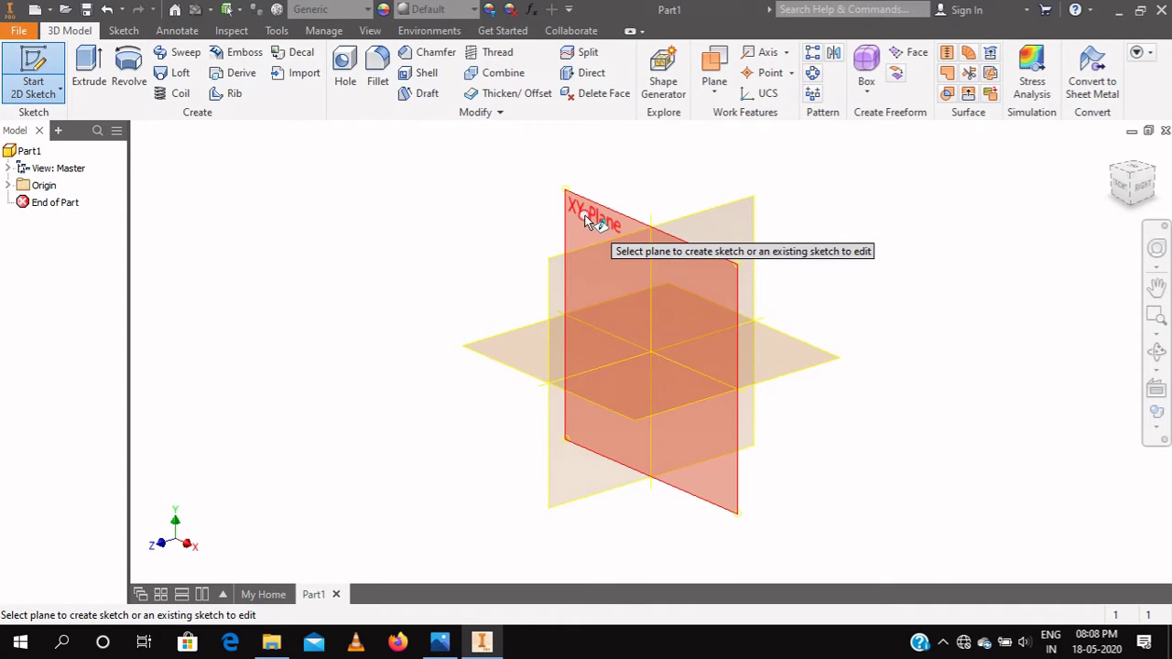
click(586, 220)
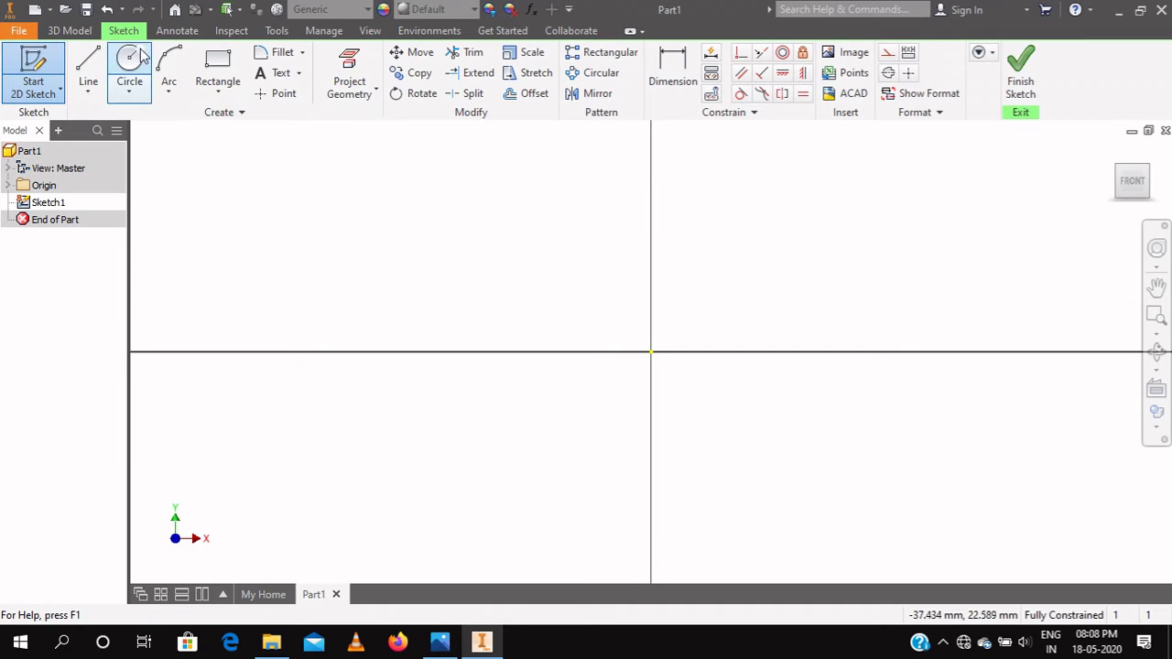
Draw the outline's left edge, left shoulder, stem and right shoulder with the Line tool.
click(88, 69)
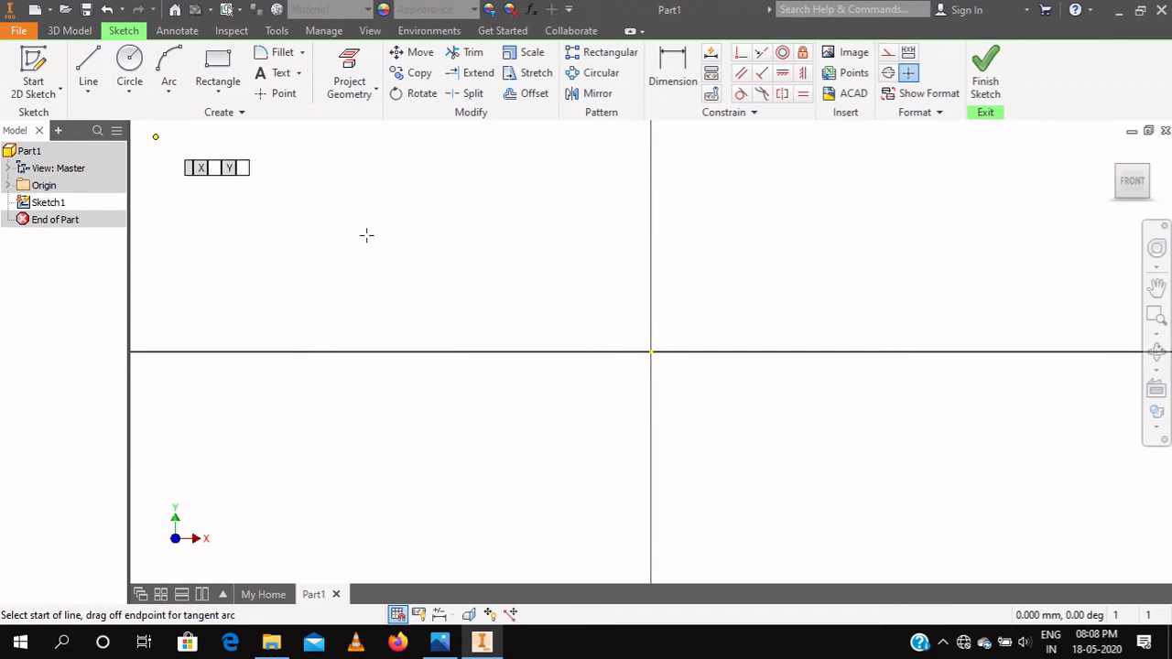
click(744, 284)
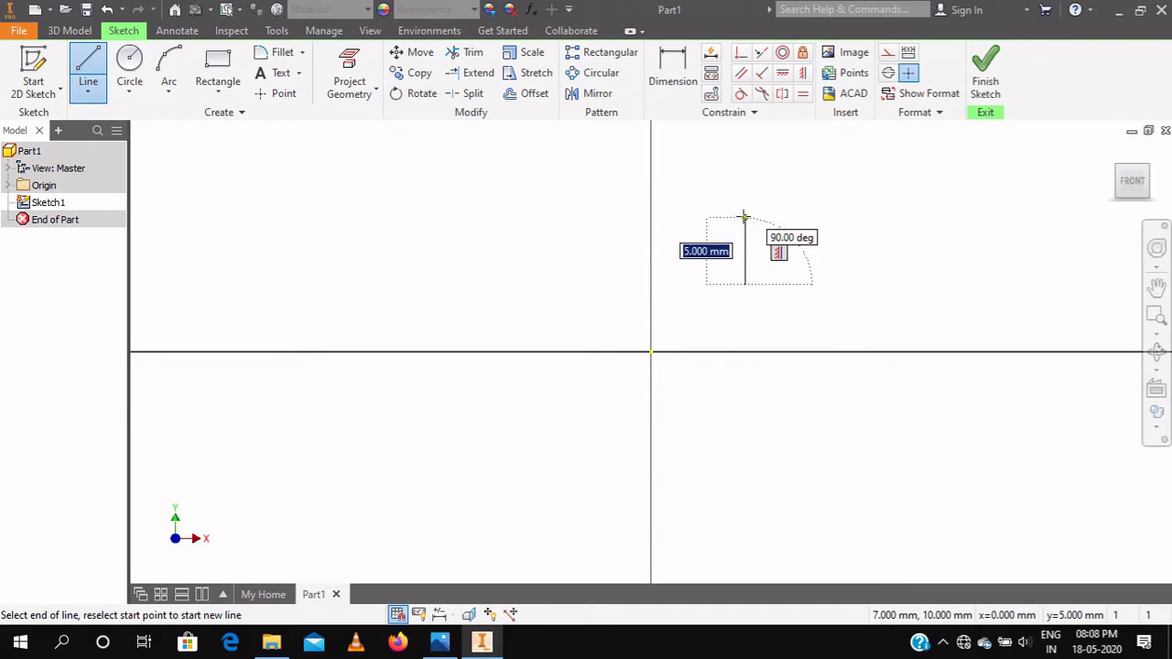
click(745, 192)
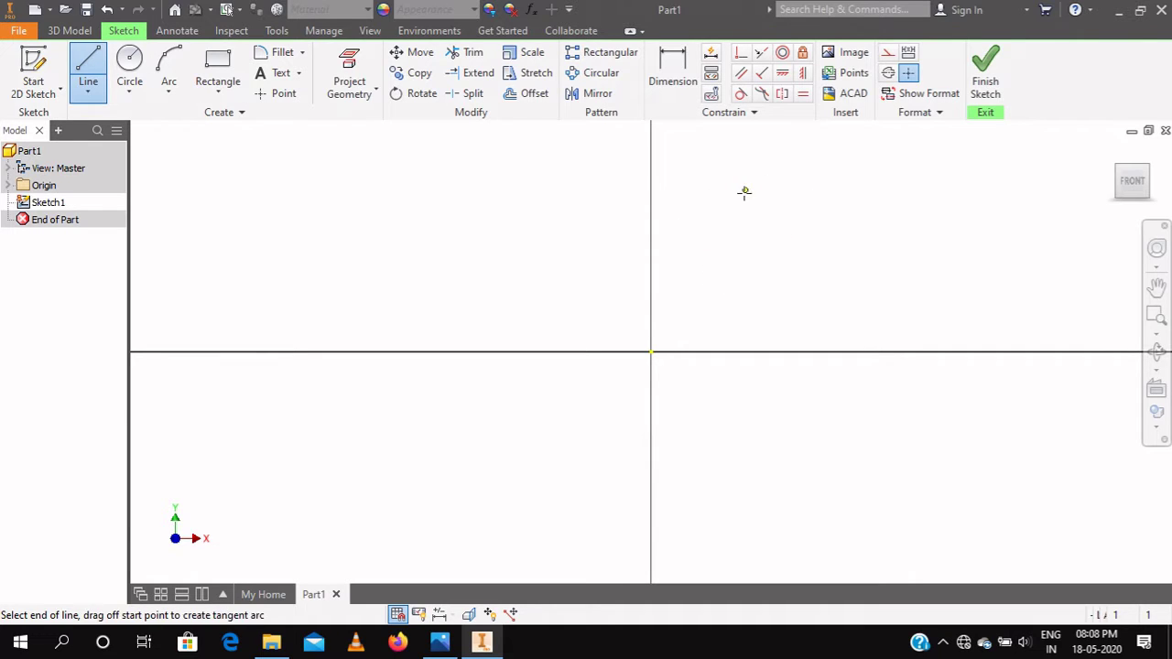
click(799, 191)
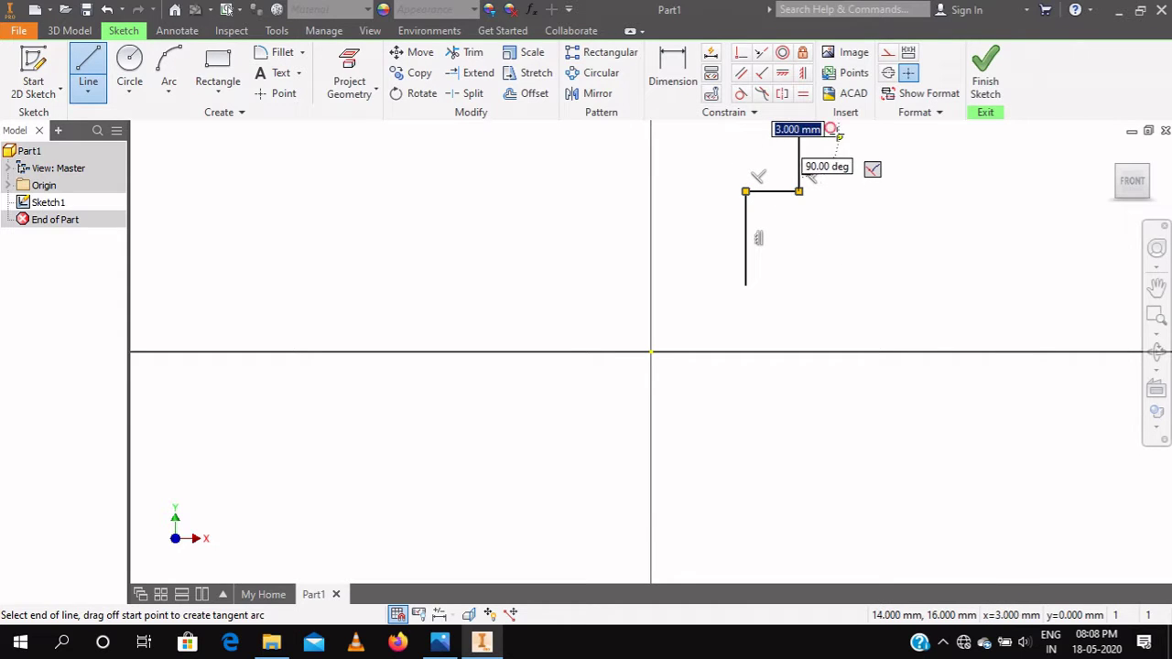
click(799, 138)
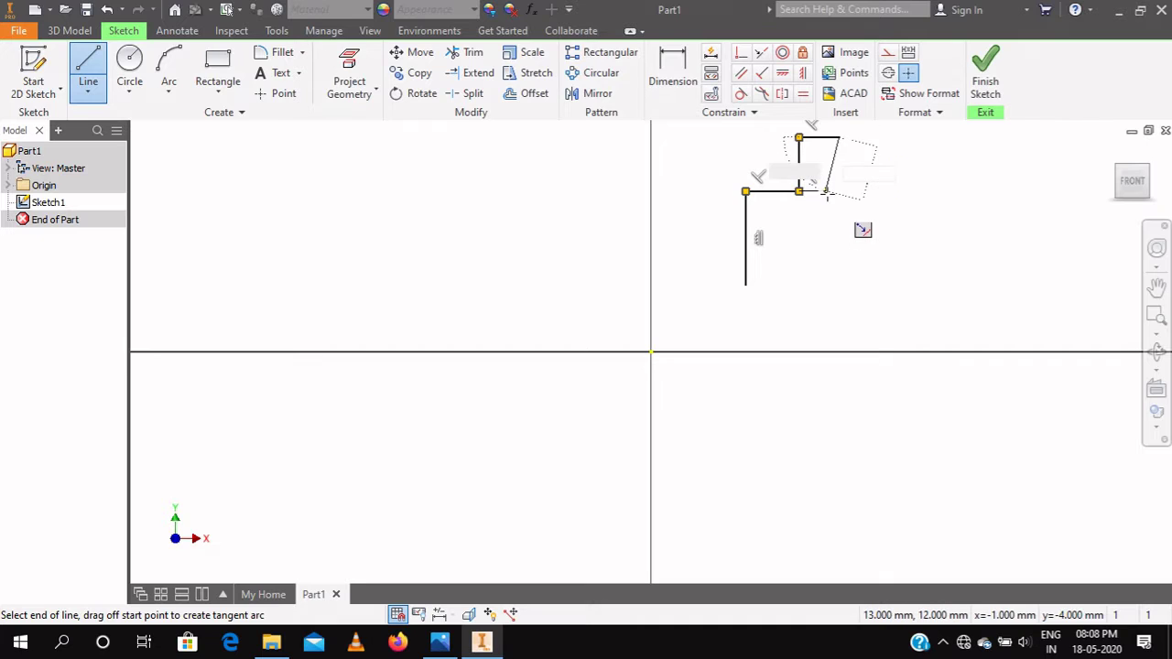
click(838, 191)
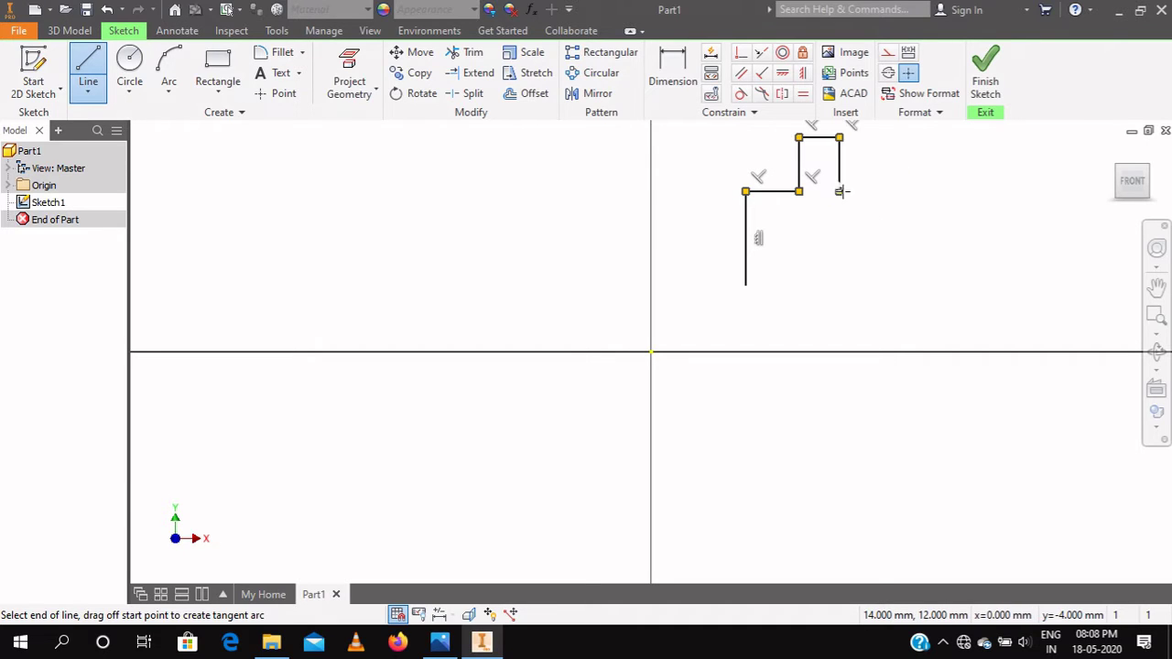
click(912, 191)
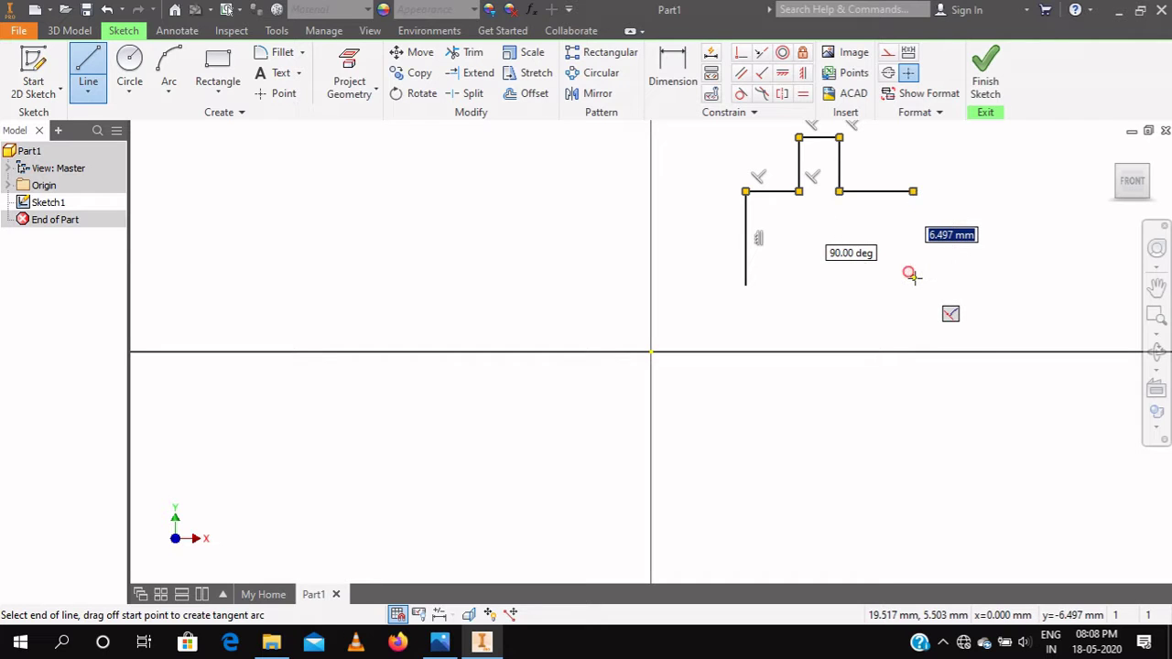
Draw the right edge, both prongs and the slot, closing the outline at the start point.
click(911, 276)
click(876, 276)
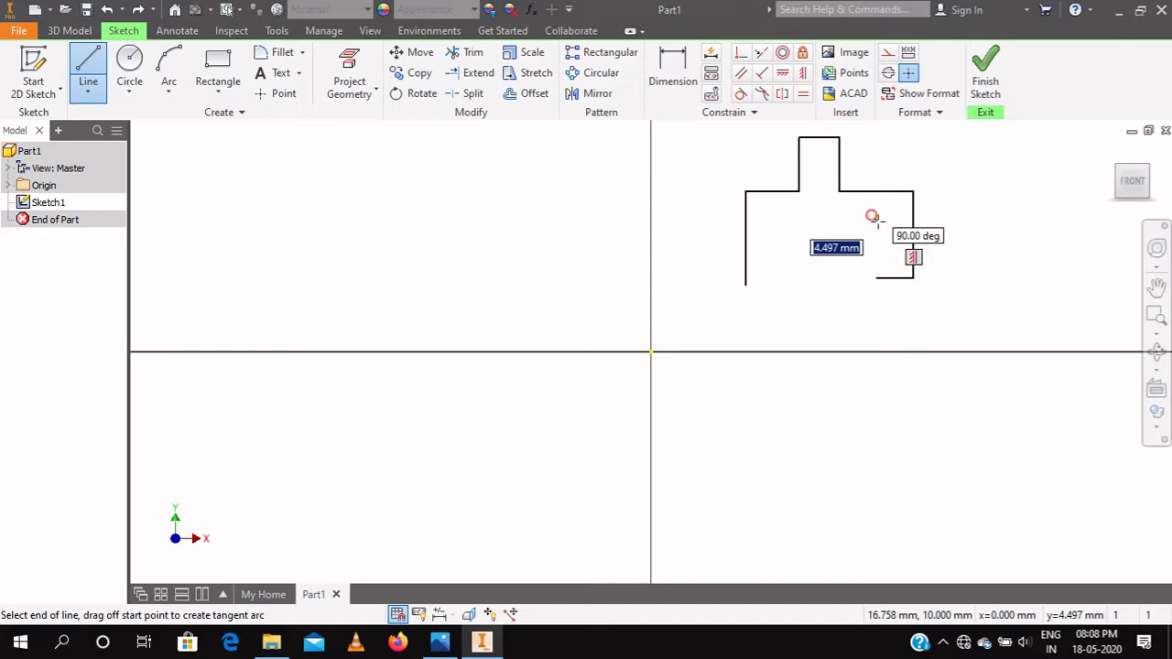
click(875, 218)
click(790, 217)
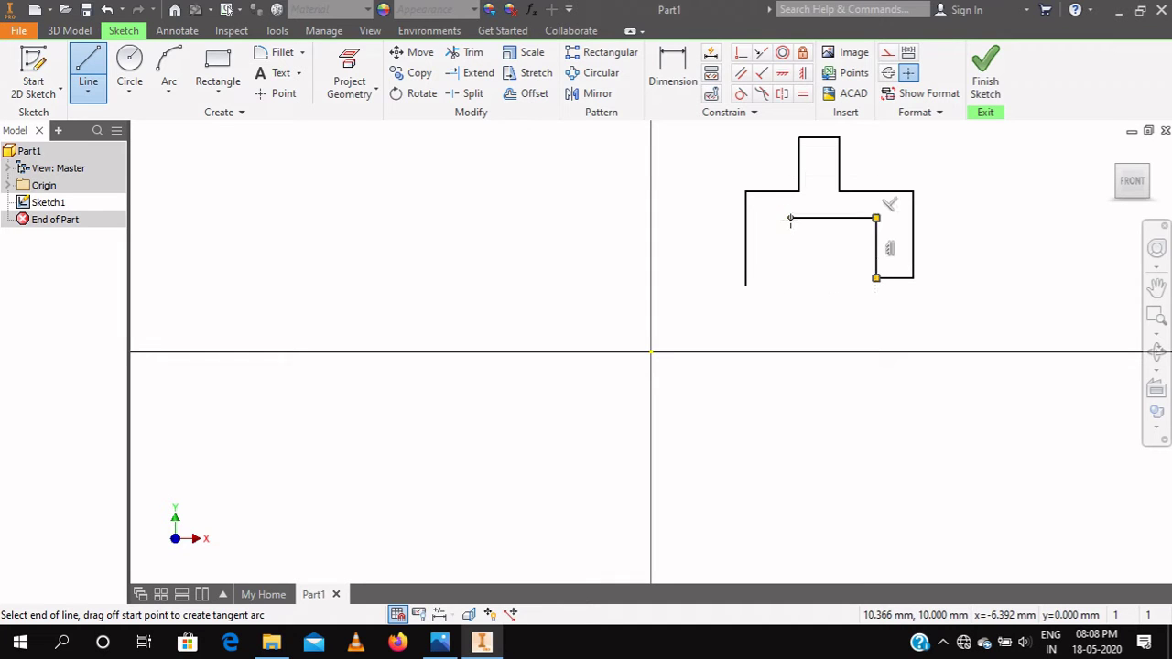
click(790, 284)
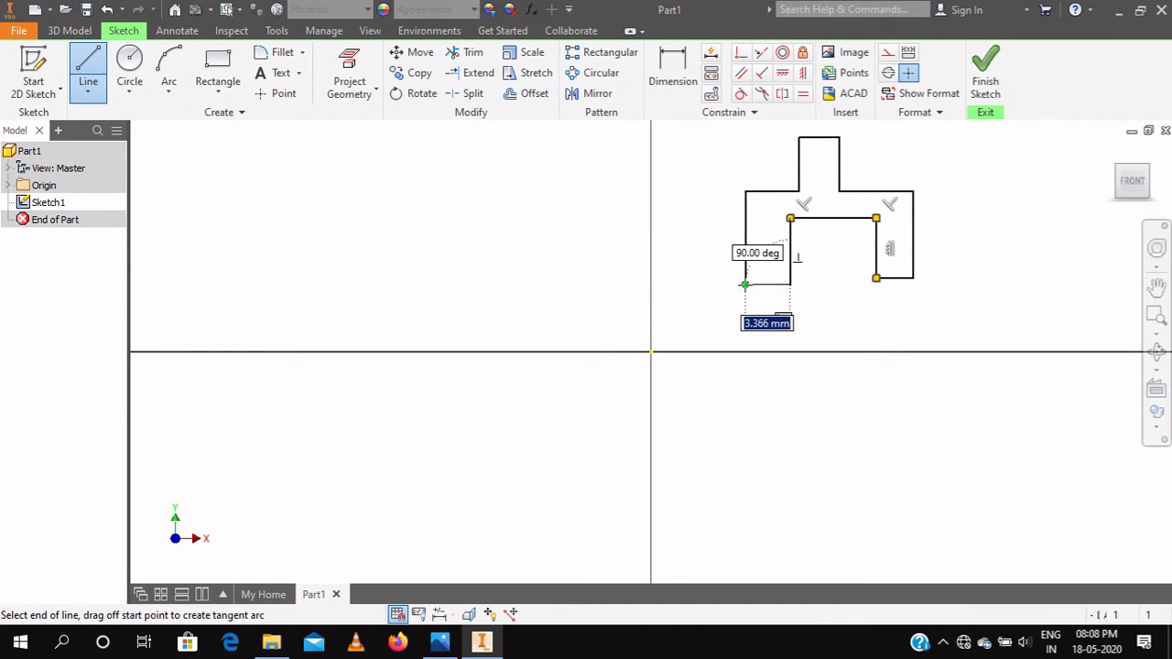
click(745, 284)
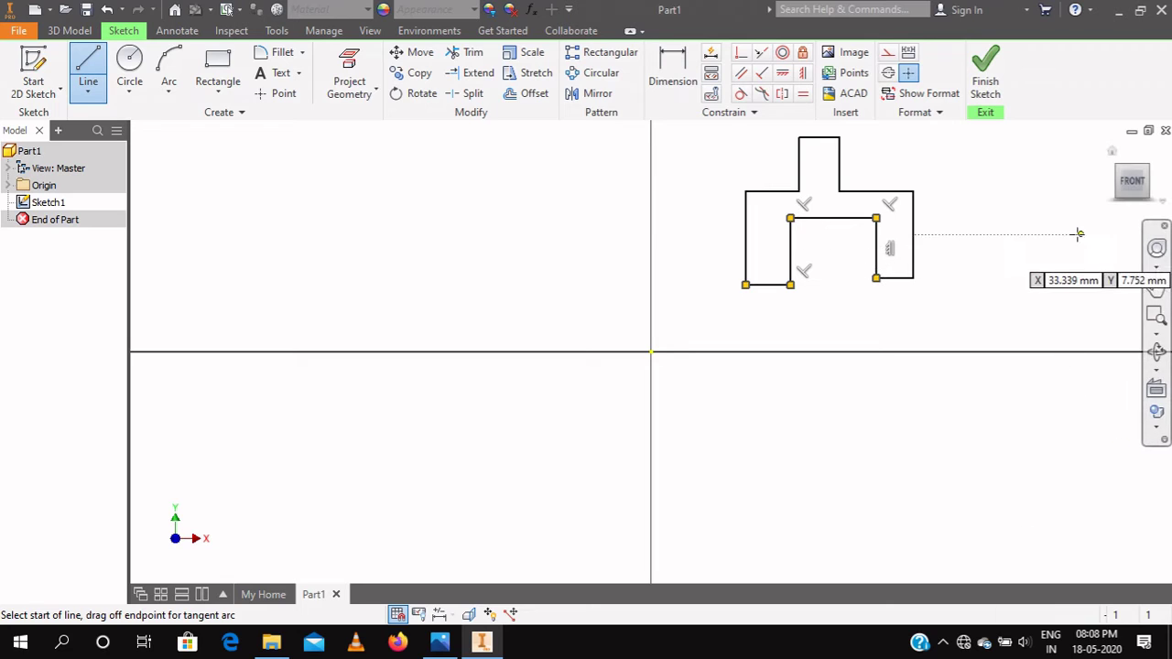
key(Escape)
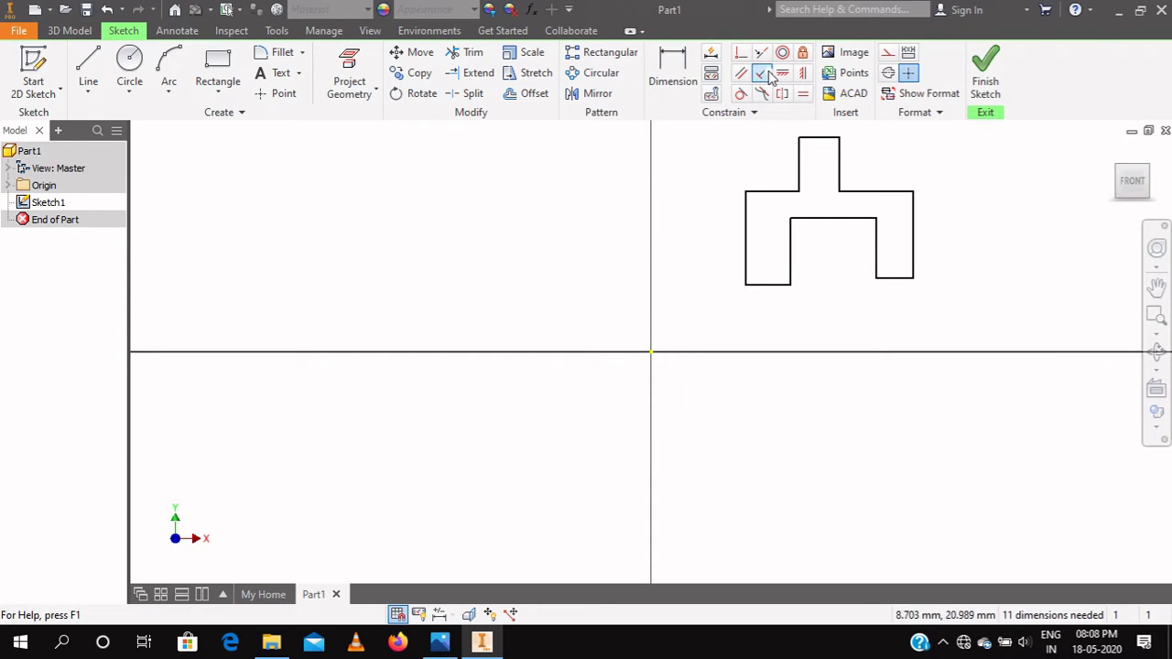
Align the two prong bottom points horizontally.
click(782, 73)
click(768, 285)
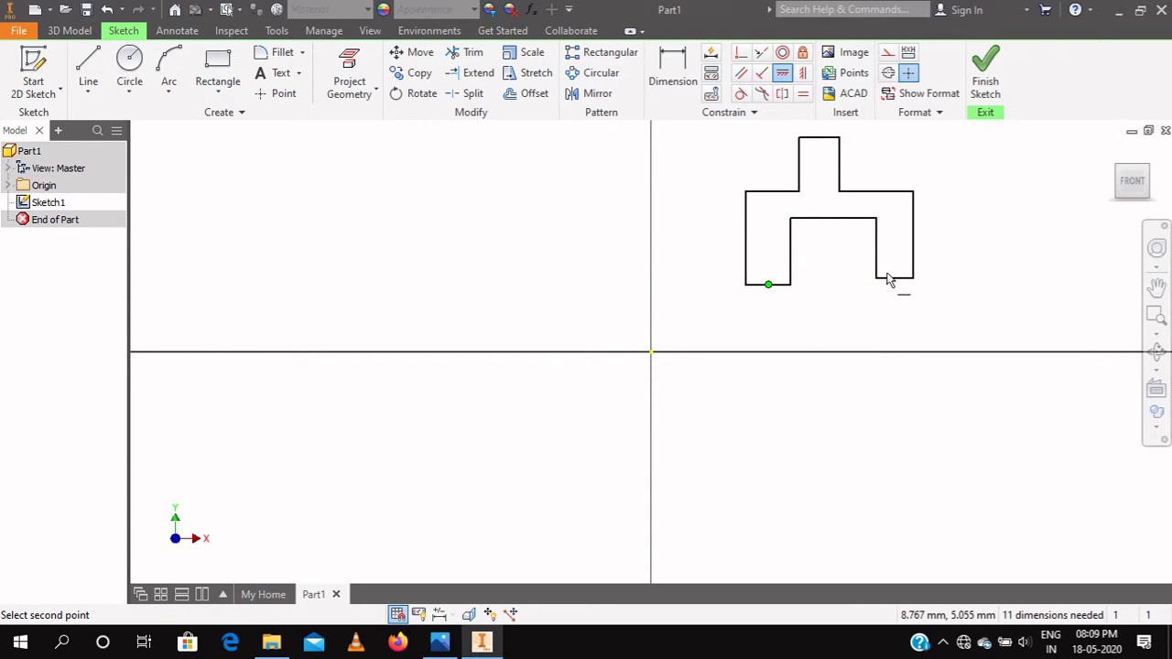
click(894, 285)
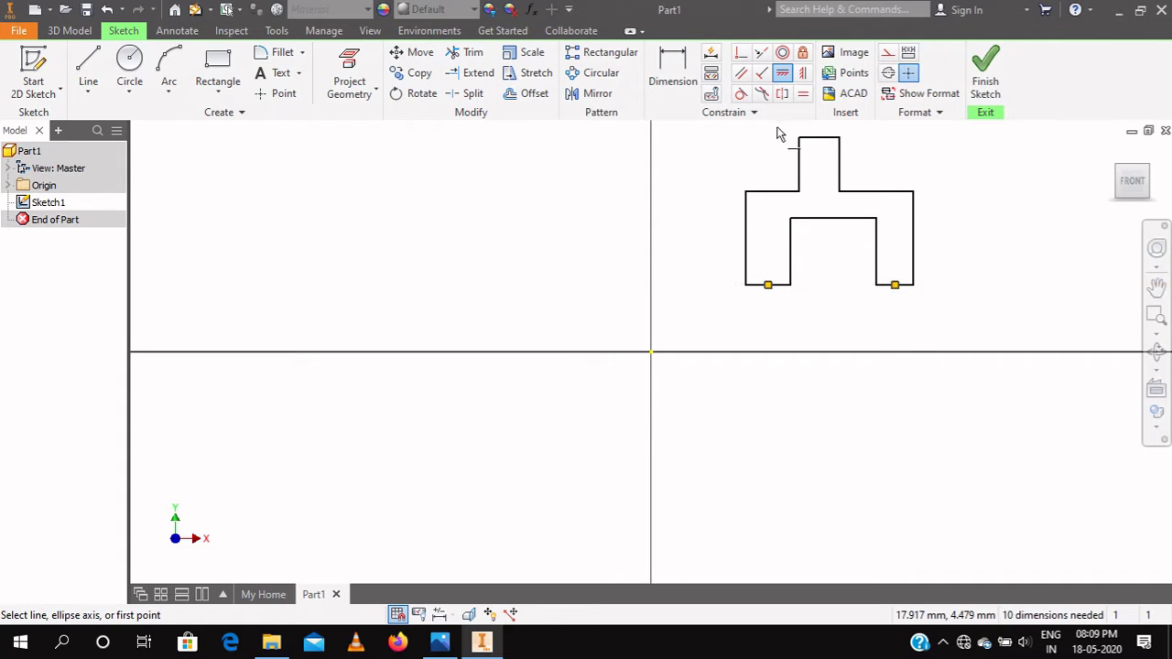
Make the stem top edge equal in length to both prong bottom edges.
click(803, 93)
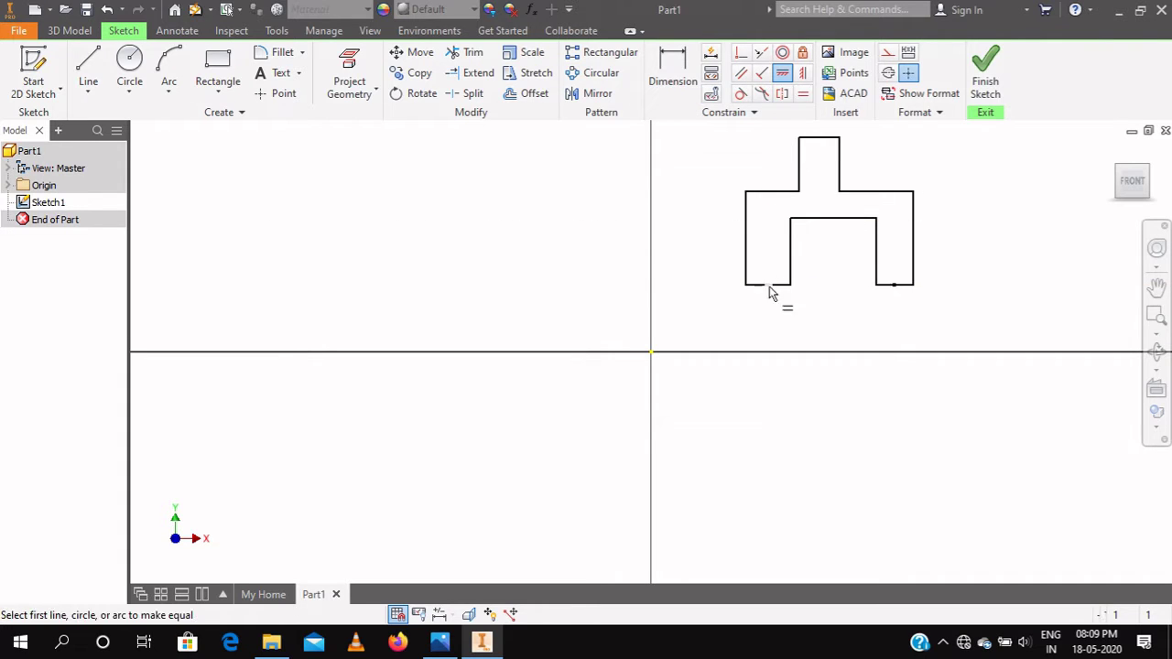
click(772, 286)
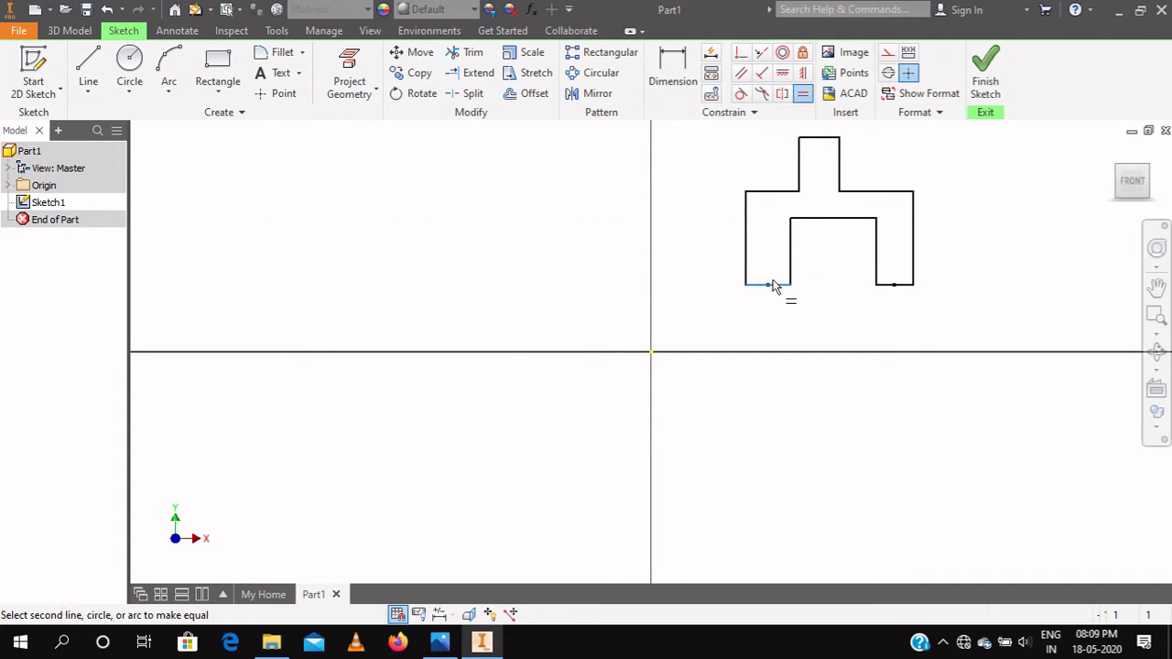
click(813, 142)
click(888, 292)
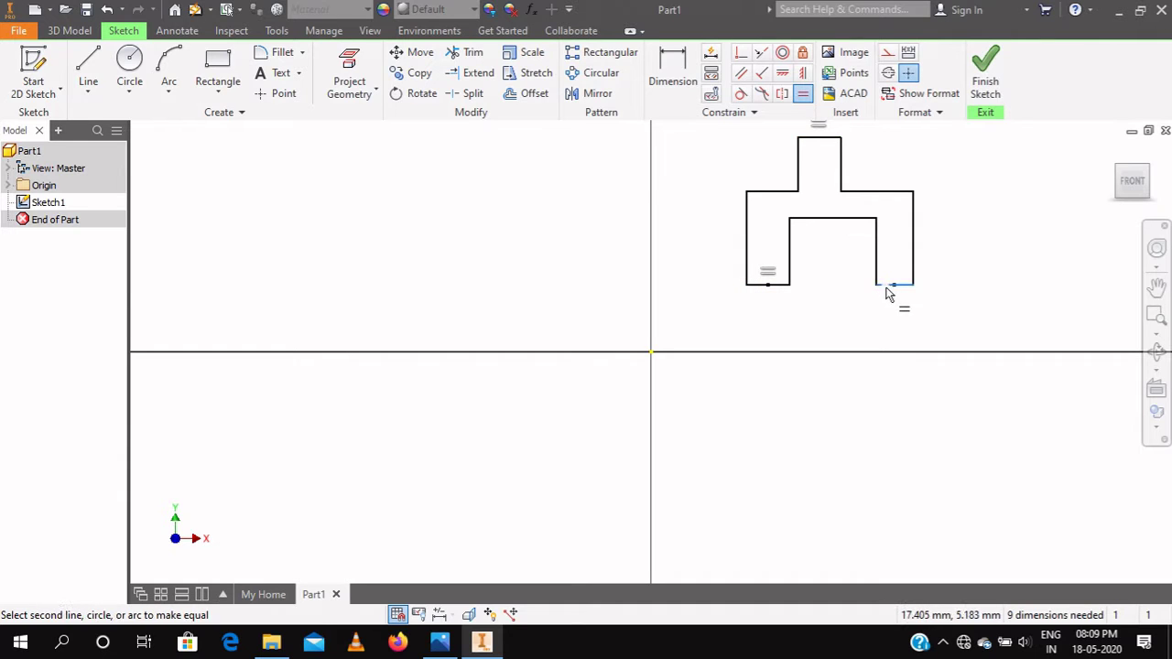
click(802, 93)
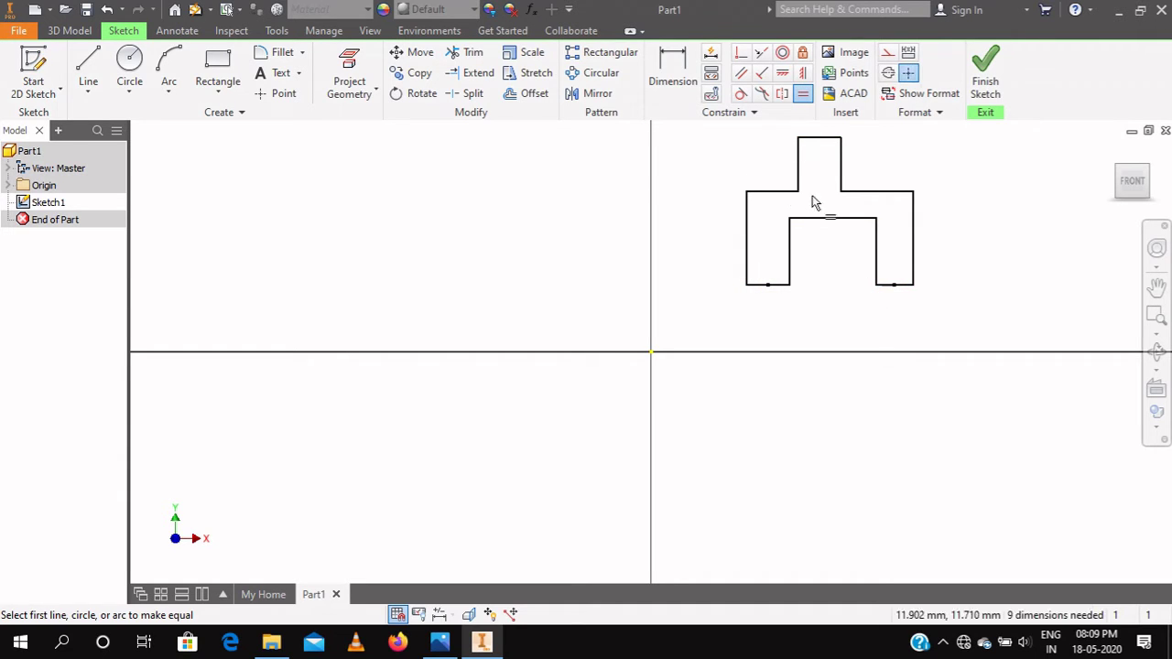
click(811, 143)
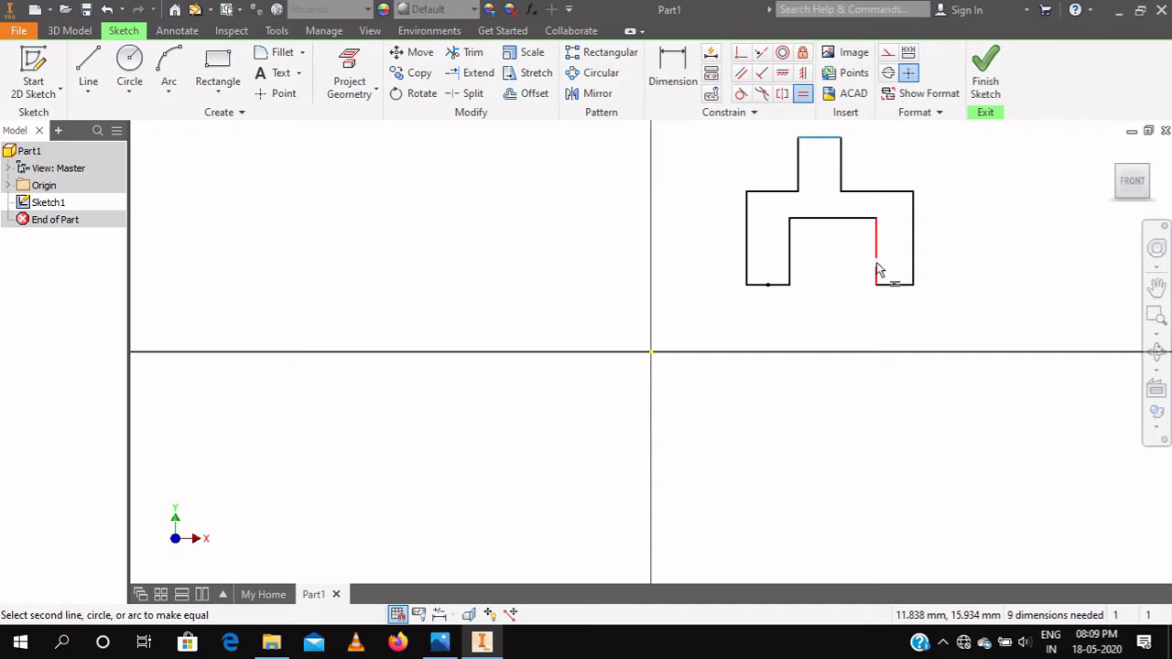
click(898, 289)
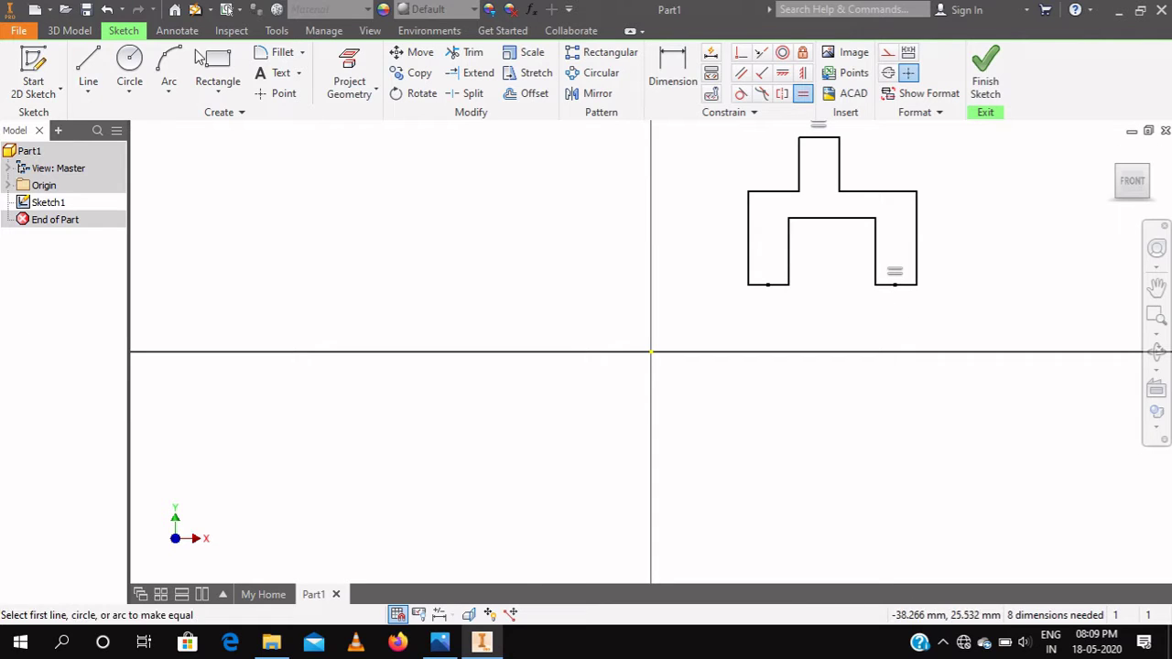
Make the two shoulder edges equal, cancelling the over-constraining equal on the outer edges.
click(772, 193)
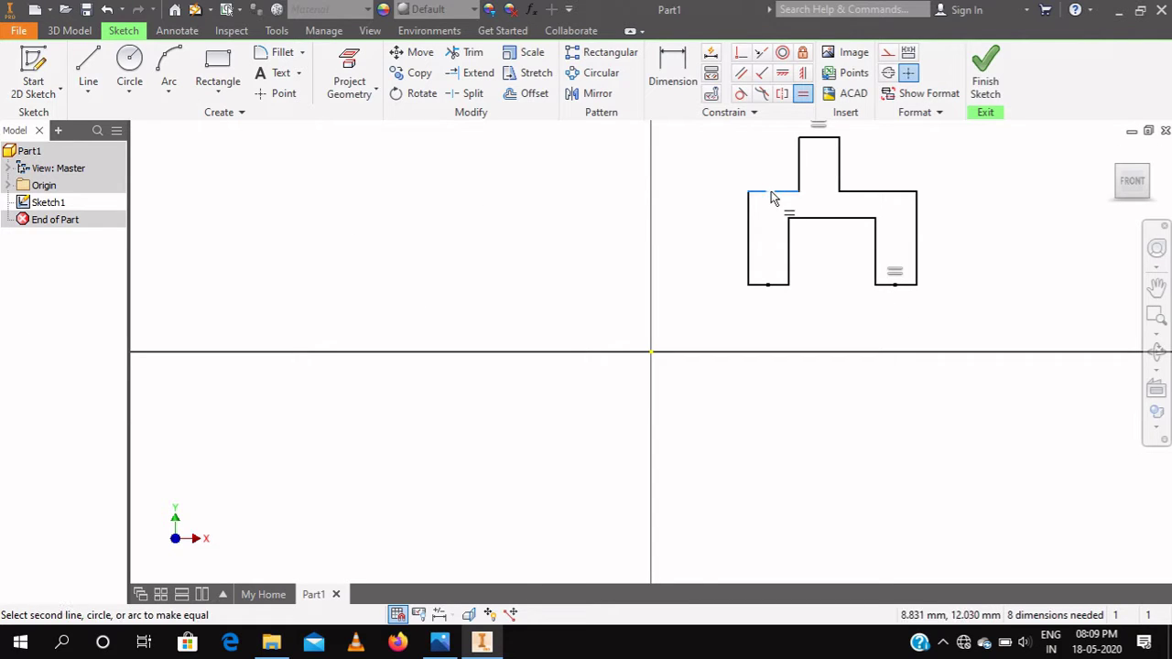
click(866, 200)
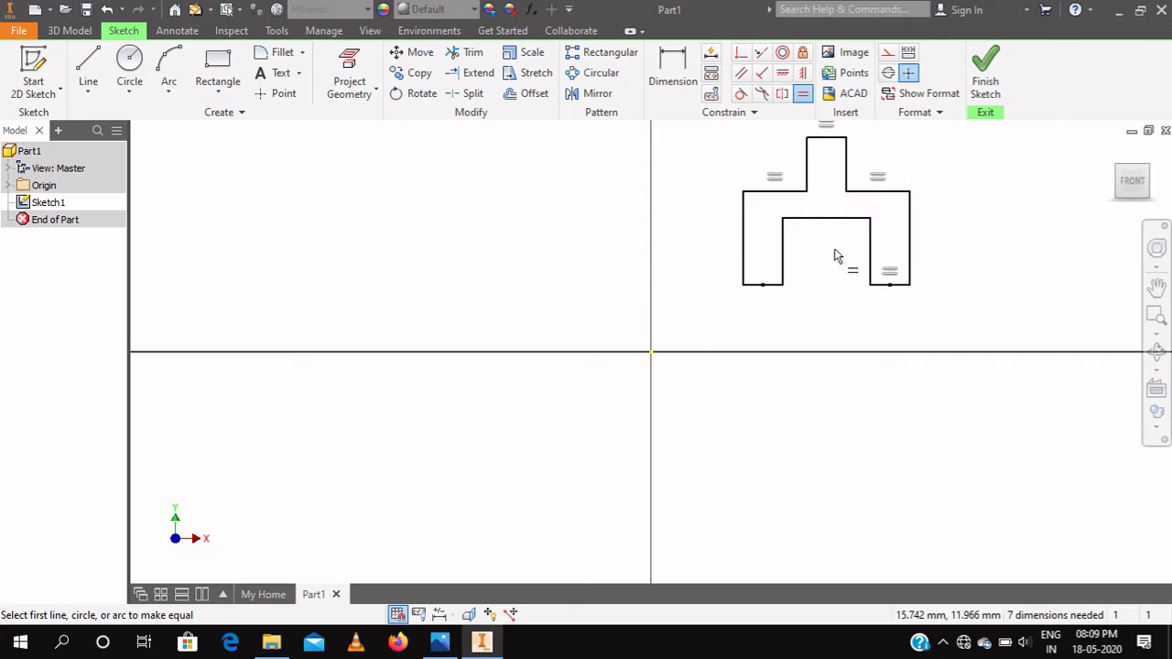
click(743, 253)
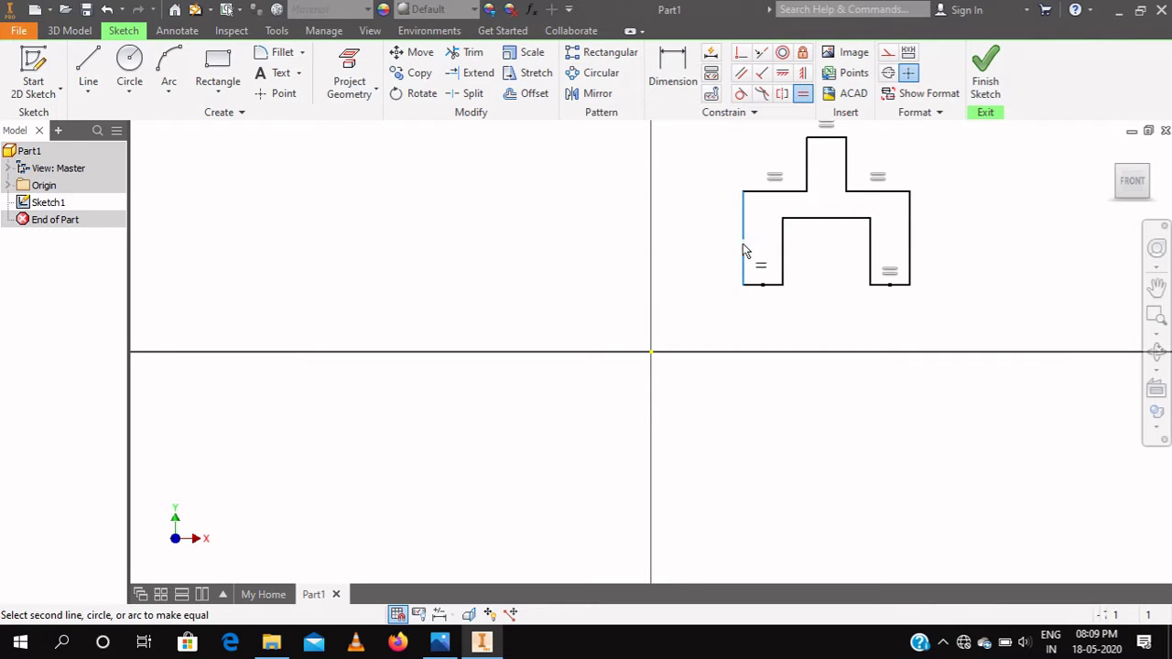
click(910, 255)
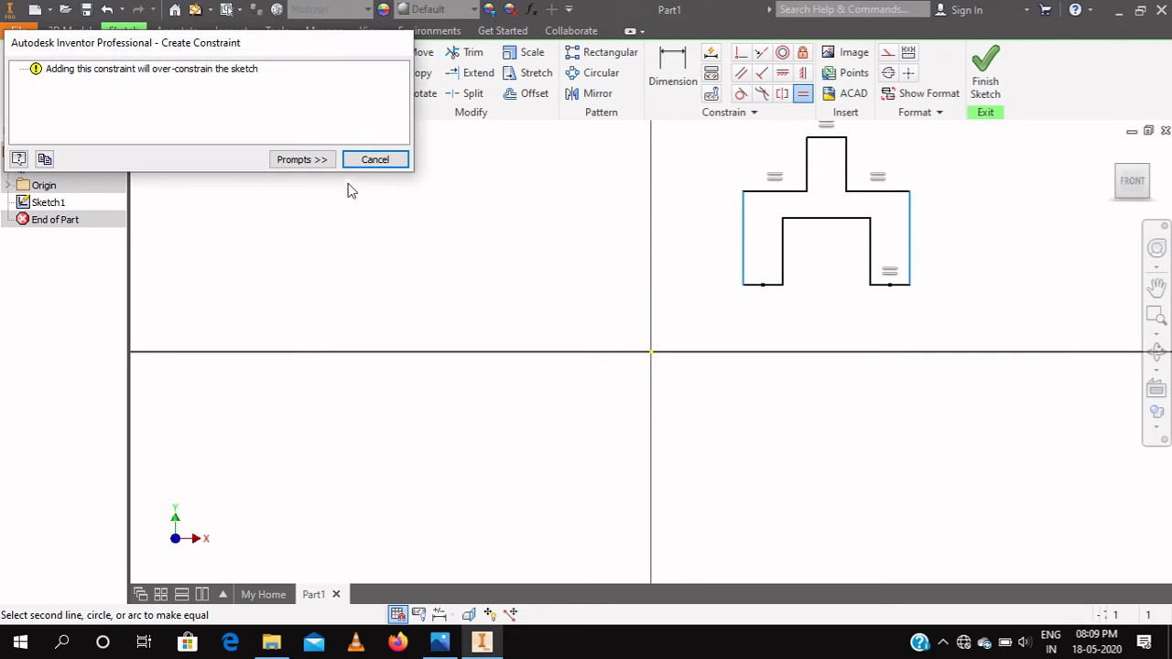
click(375, 160)
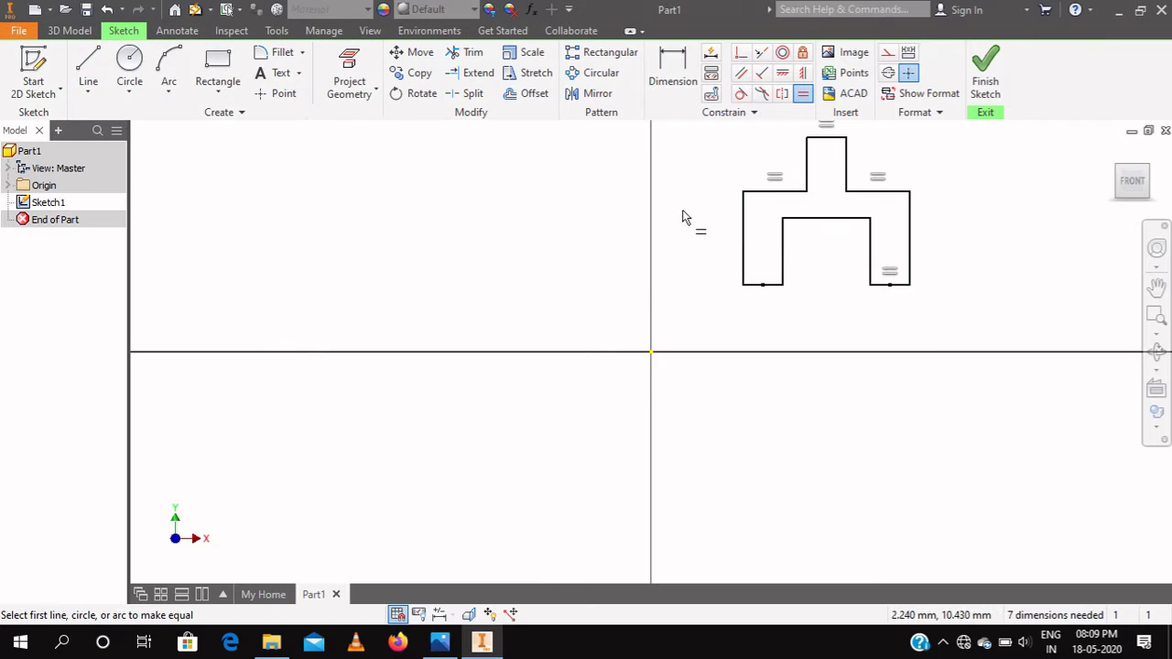
Align the top midpoint vertically and the base midpoint horizontally with the origin.
click(802, 74)
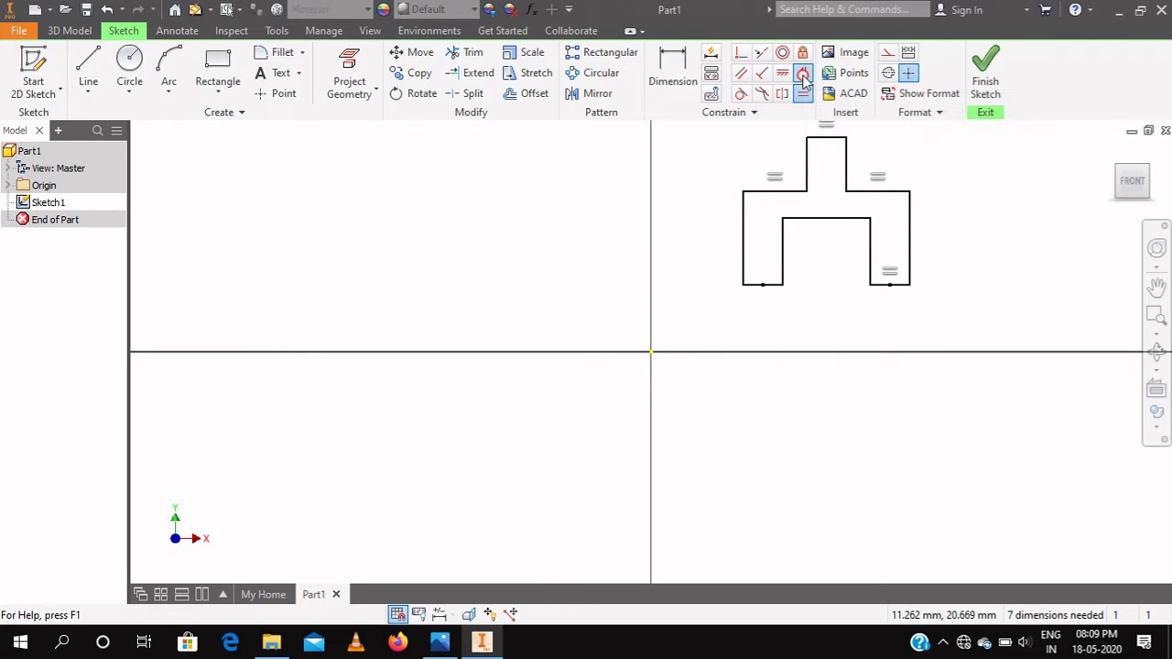
click(827, 138)
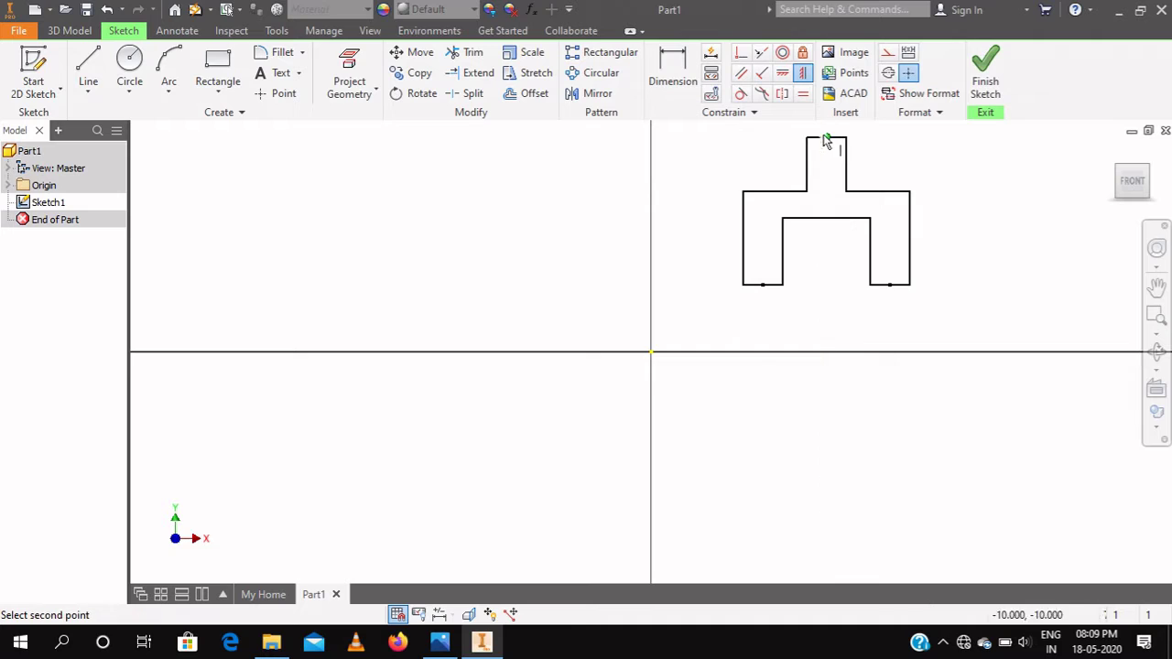
click(652, 354)
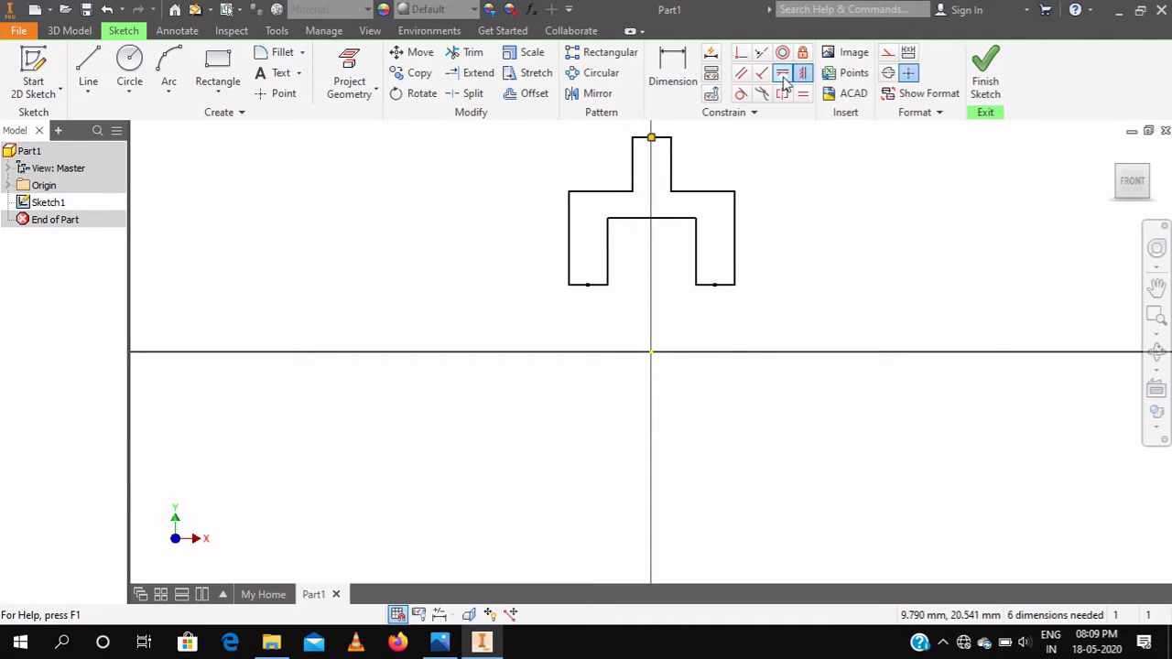
click(715, 286)
click(651, 351)
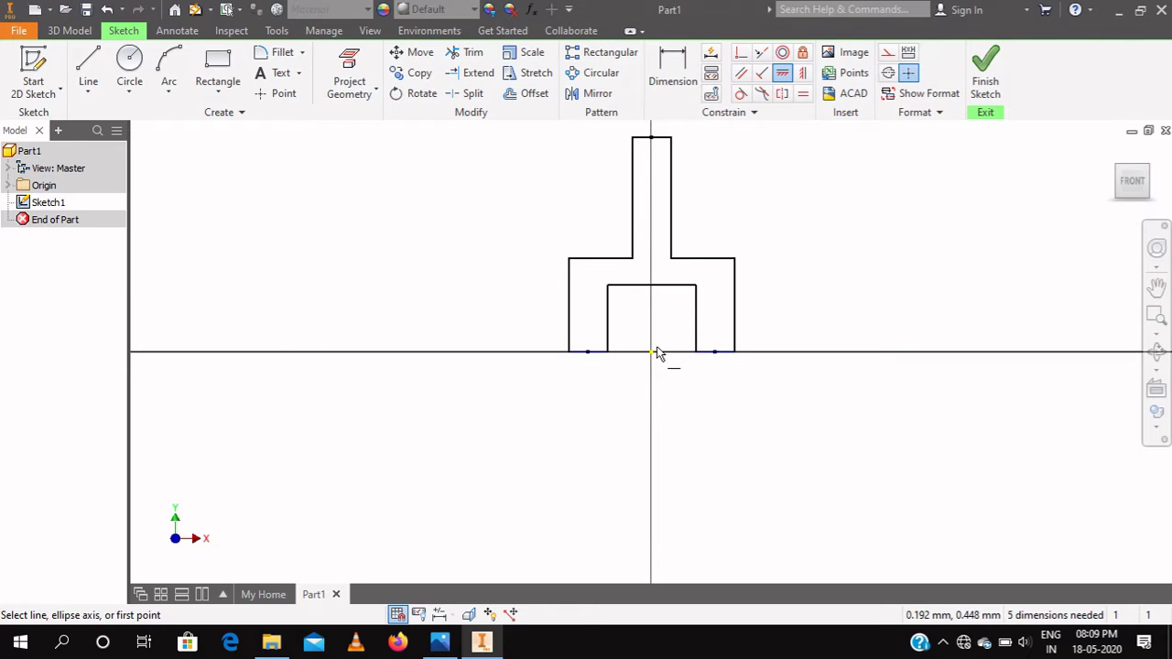
click(439, 646)
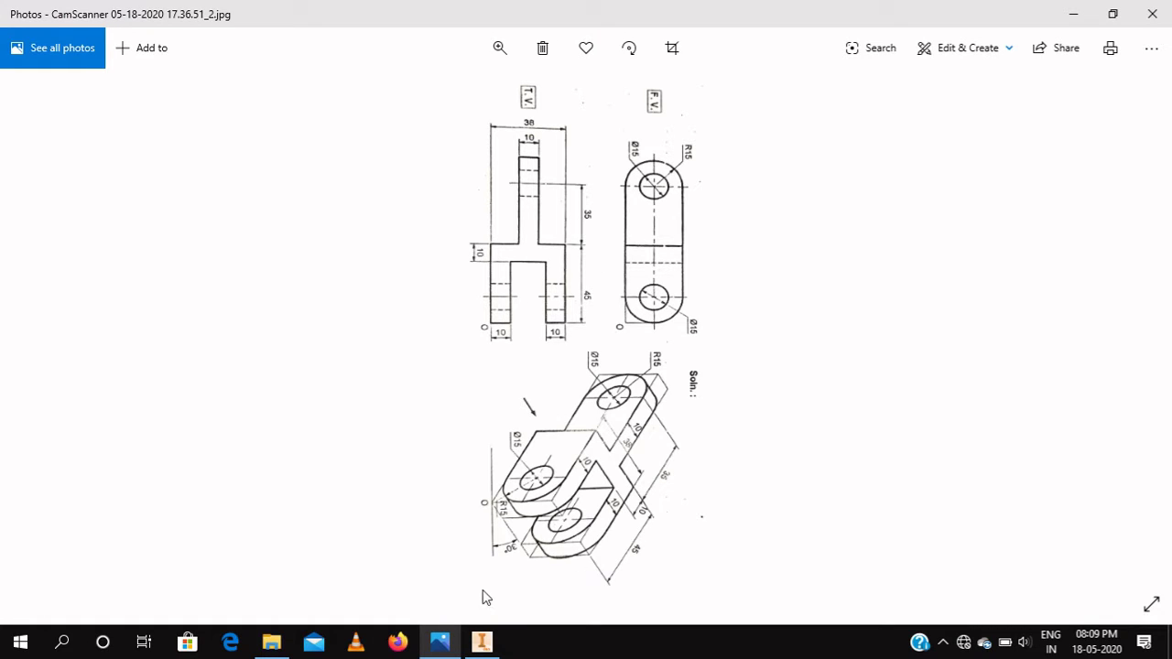
click(482, 643)
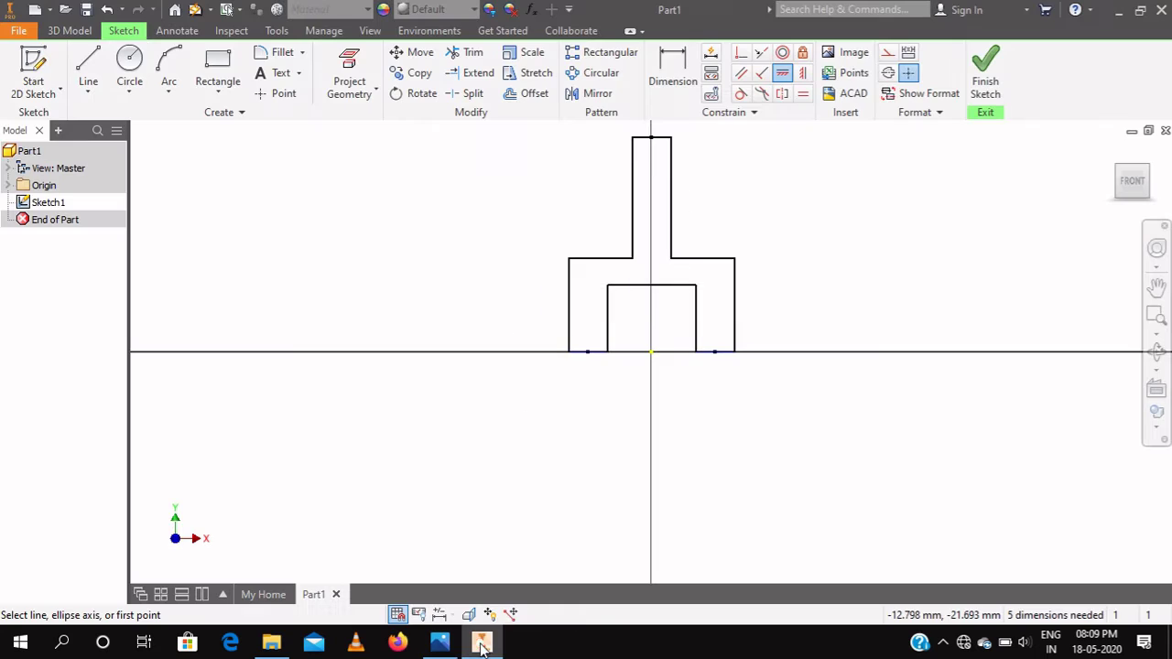
Dimension the lower section height to 45 and the stem height to 50.
click(671, 69)
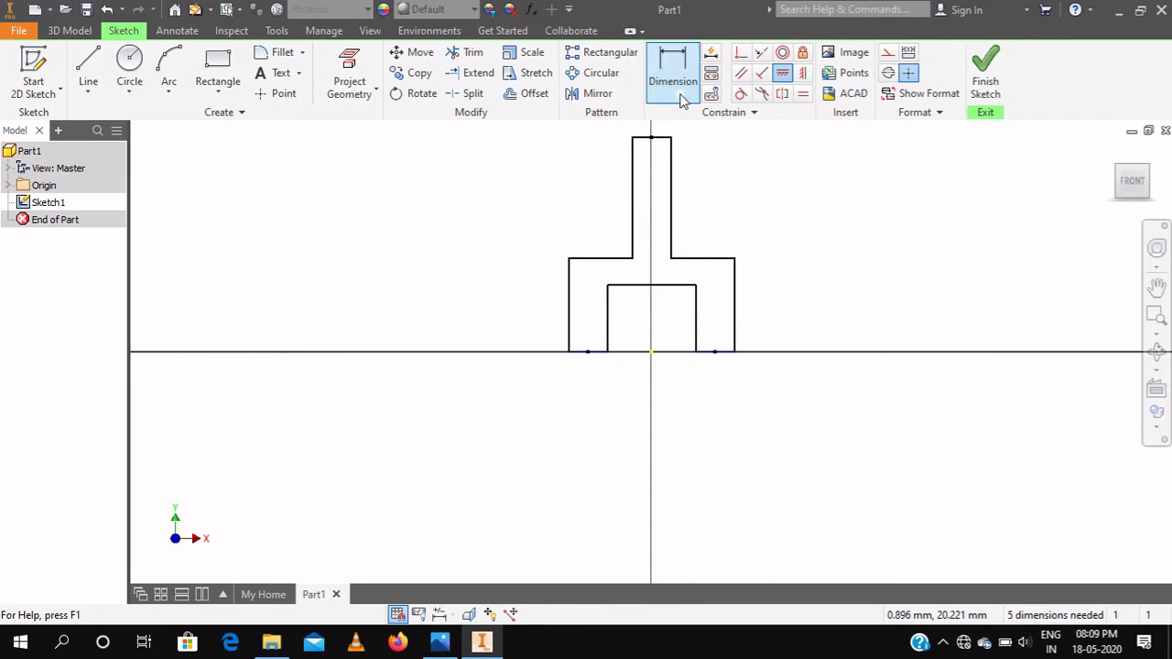
click(738, 300)
click(778, 303)
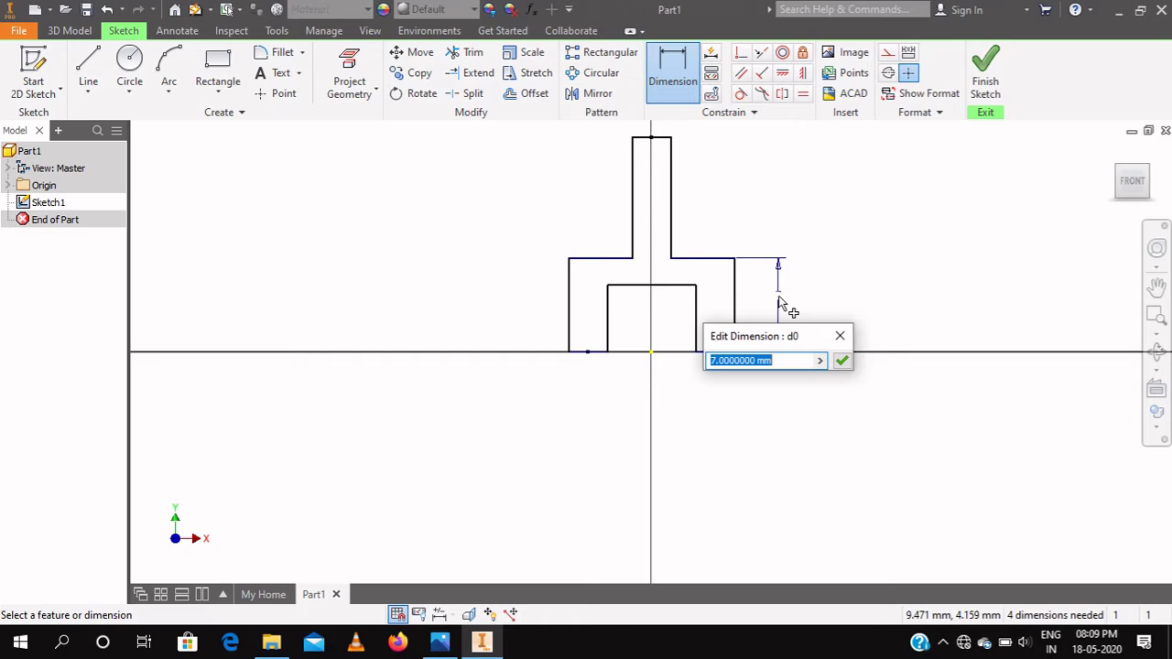
text(24)
key(Return)
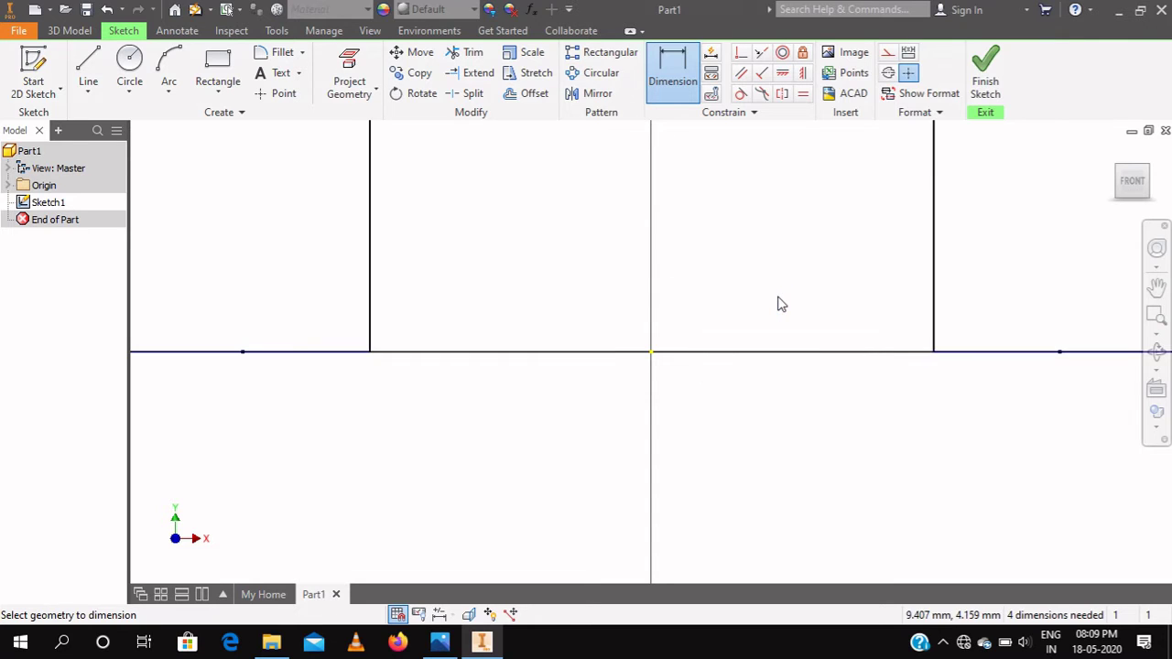
scroll(550, 315, up, 3)
scroll(604, 274, up, 3)
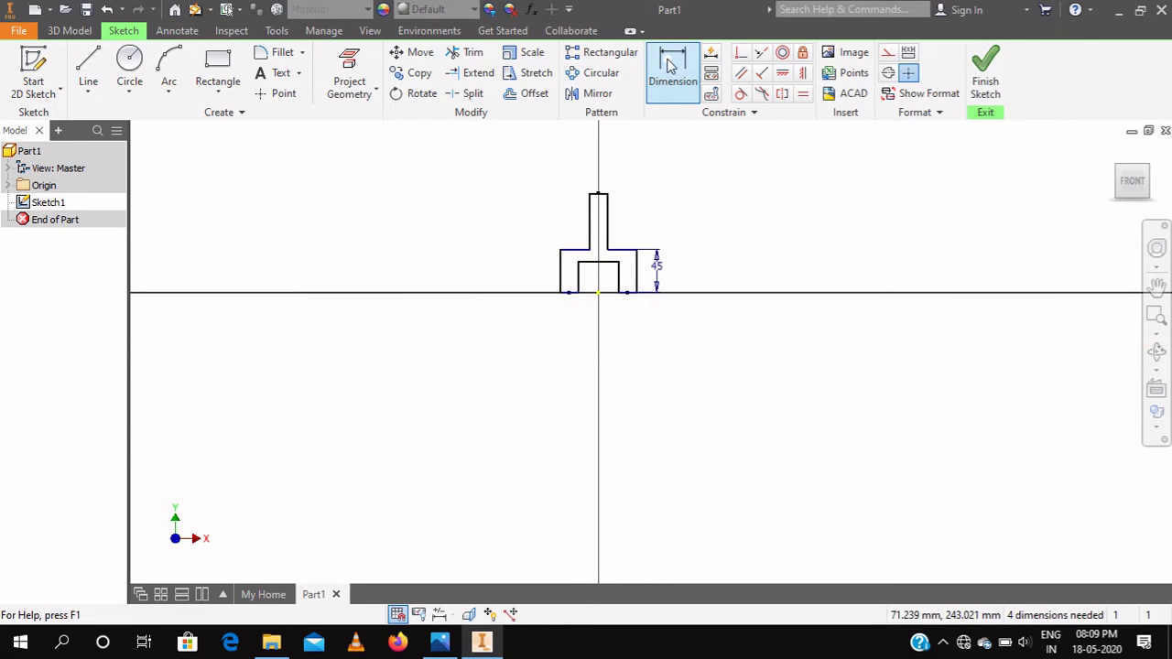
click(608, 225)
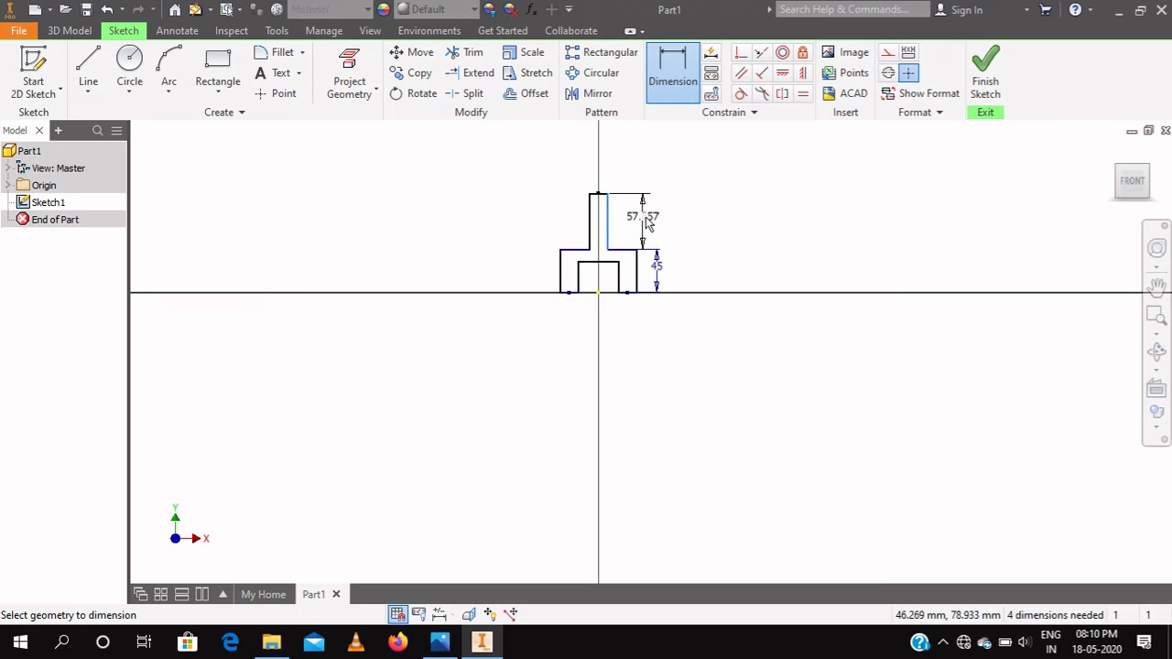
click(648, 221)
text(35+15)
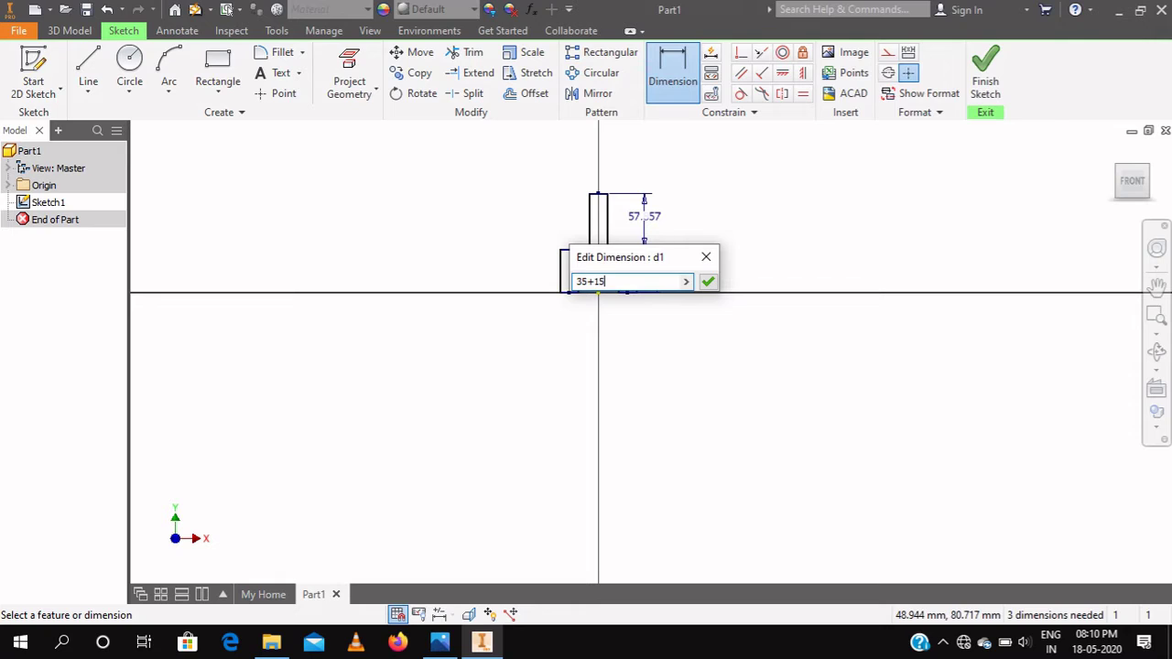
key(Return)
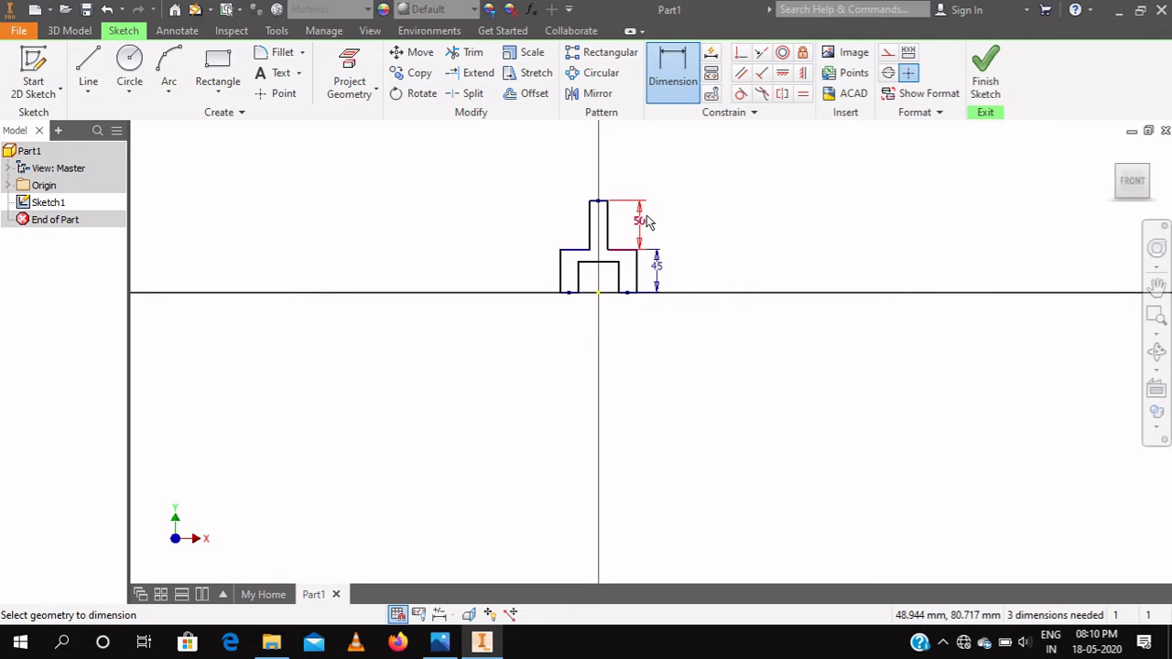
scroll(607, 247, up, 3)
scroll(605, 233, up, 3)
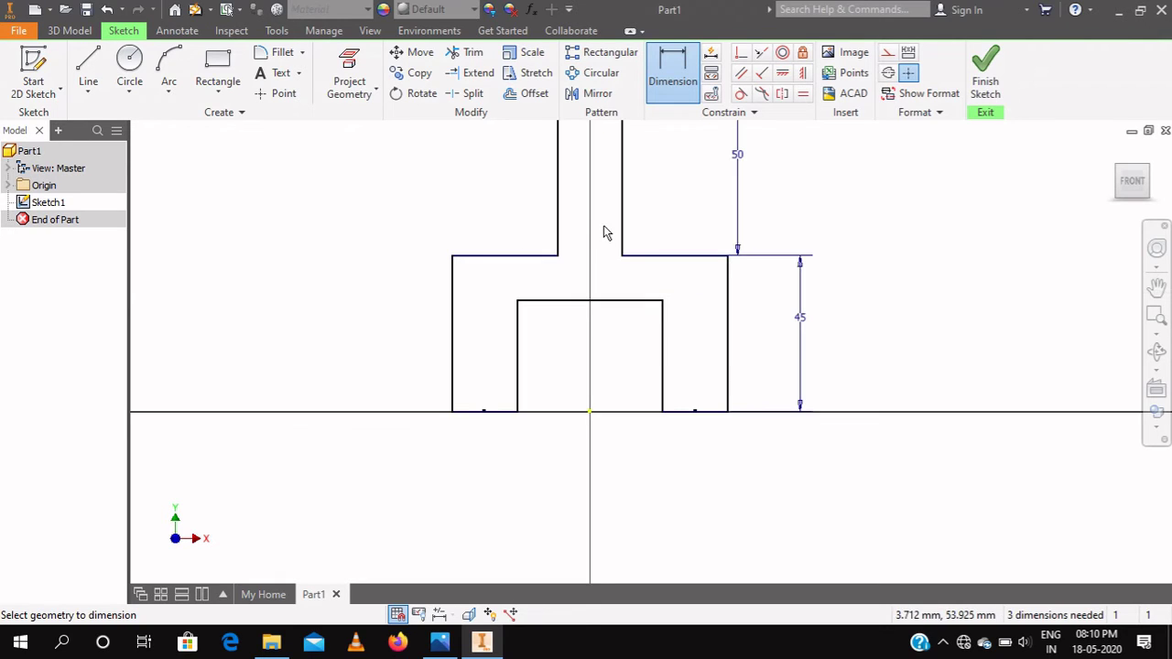
Add the 10 bridge thickness and 10 left wall width dimensions.
click(673, 65)
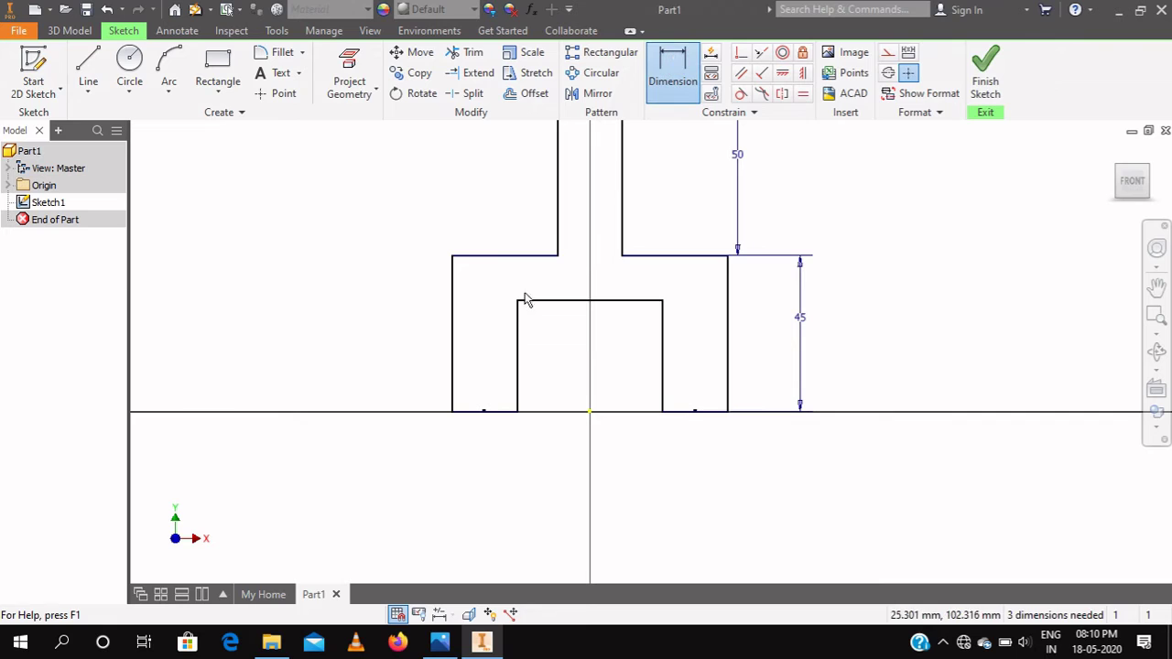
click(533, 257)
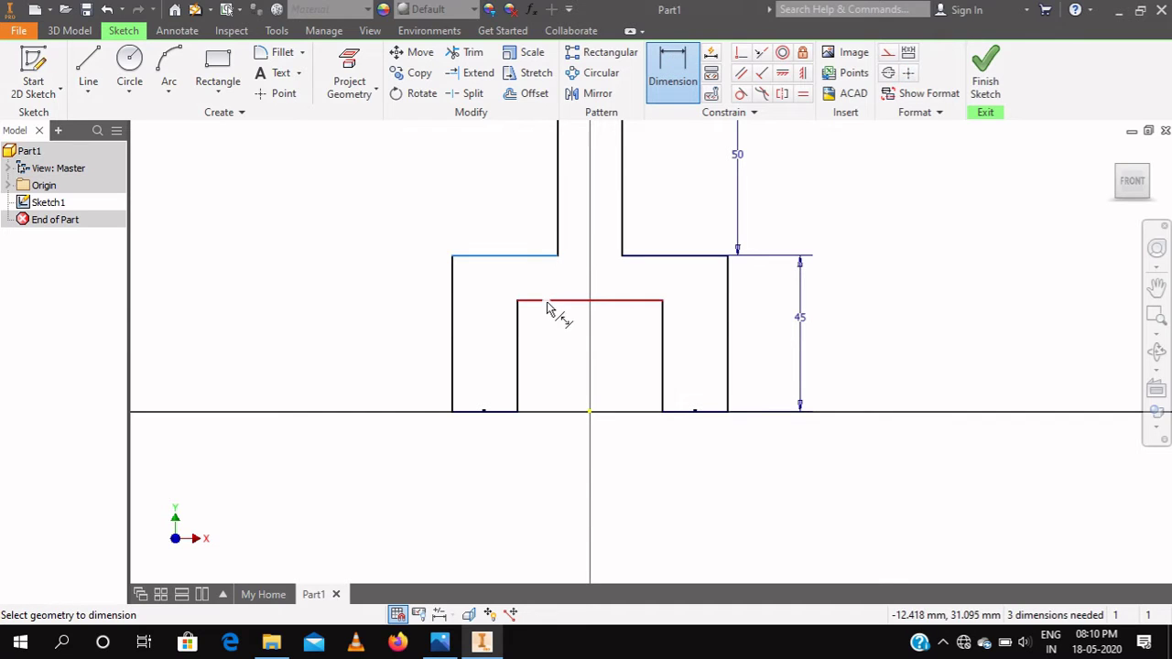
click(549, 301)
click(543, 277)
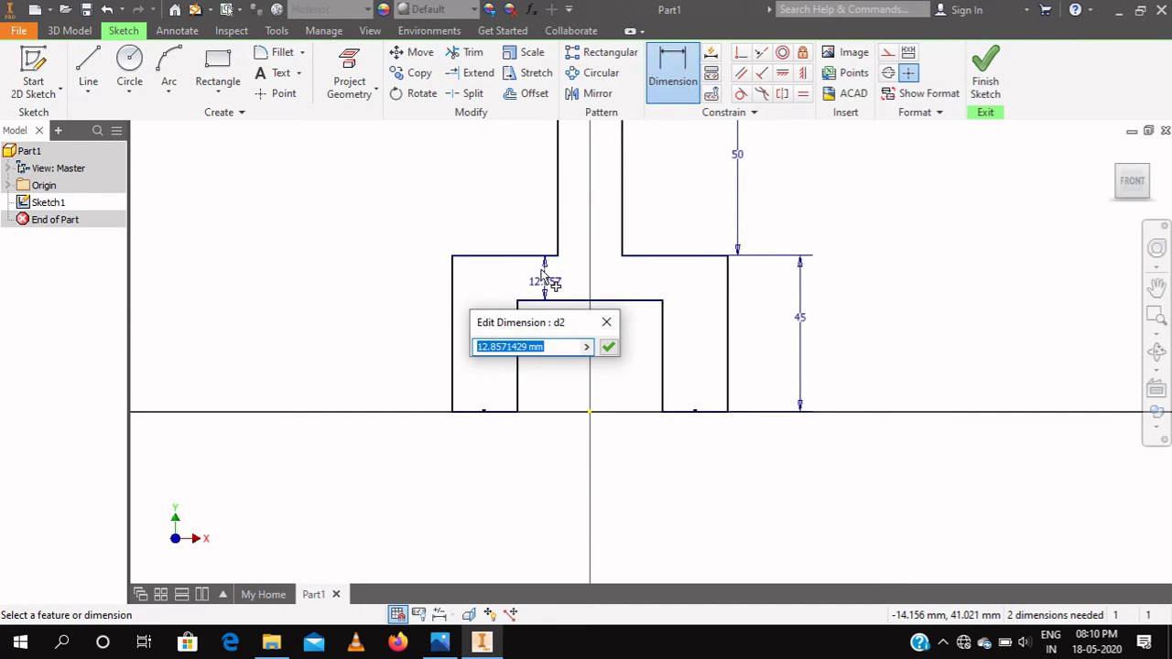
text(10)
key(Return)
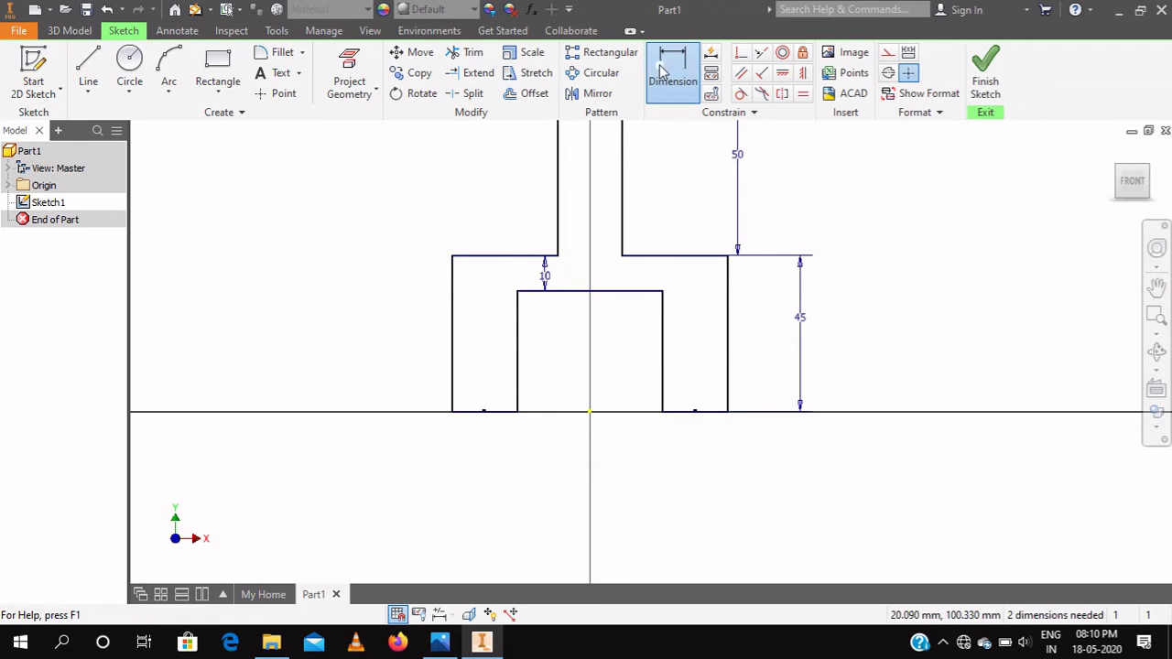
click(516, 369)
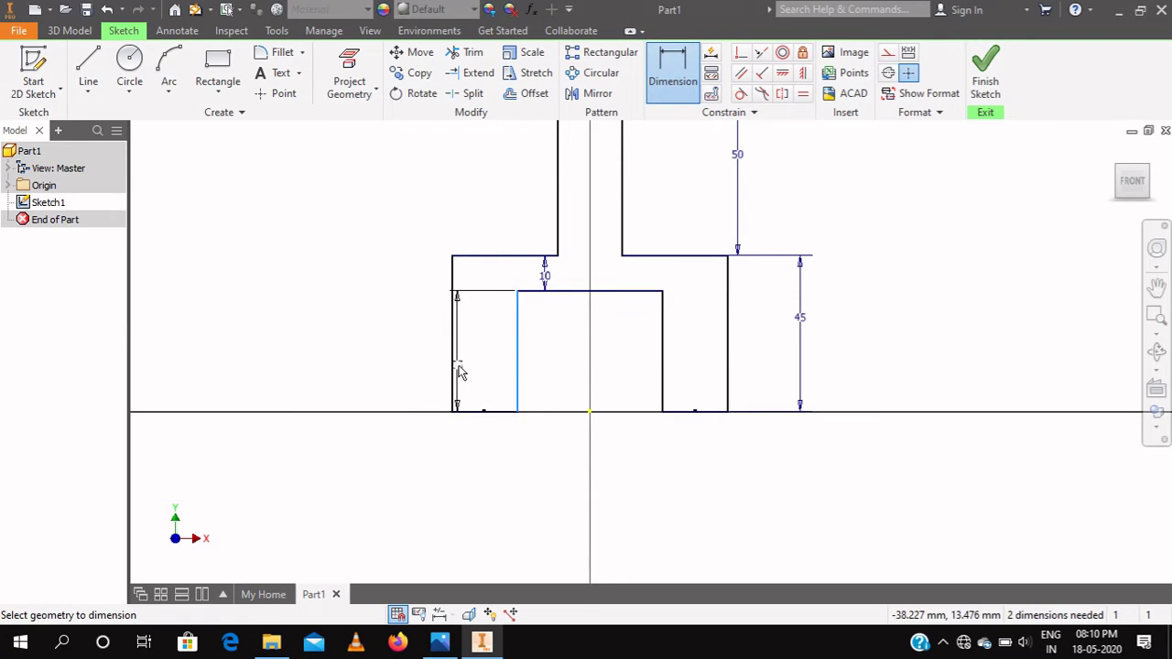
click(453, 363)
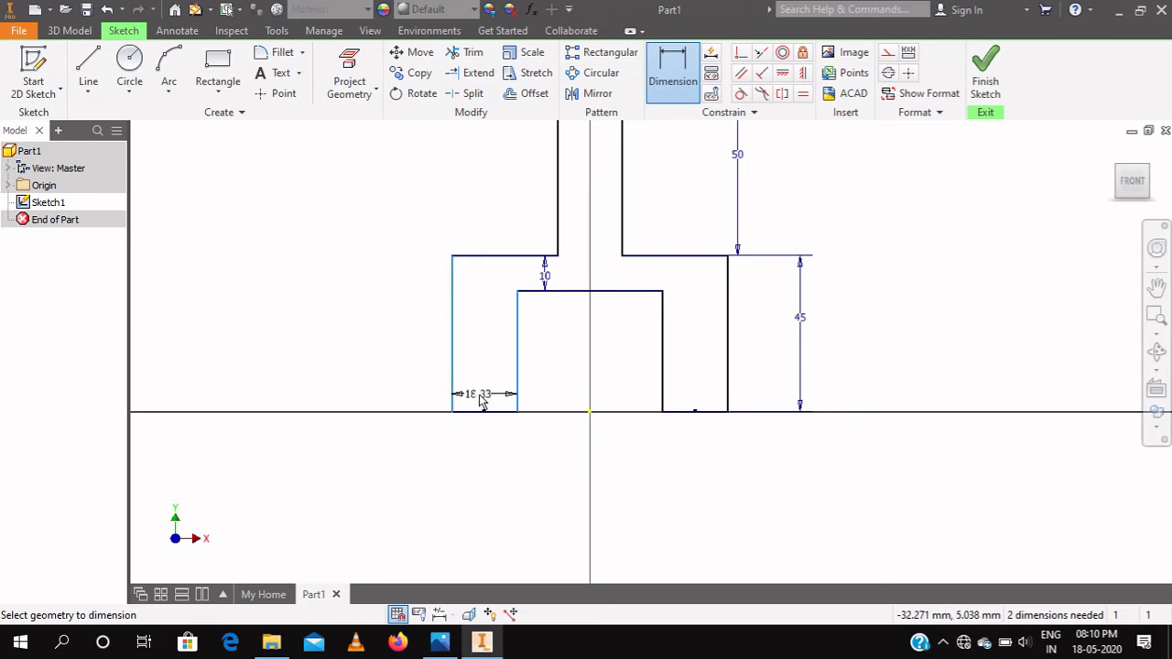
click(480, 395)
text(8)
key(Return)
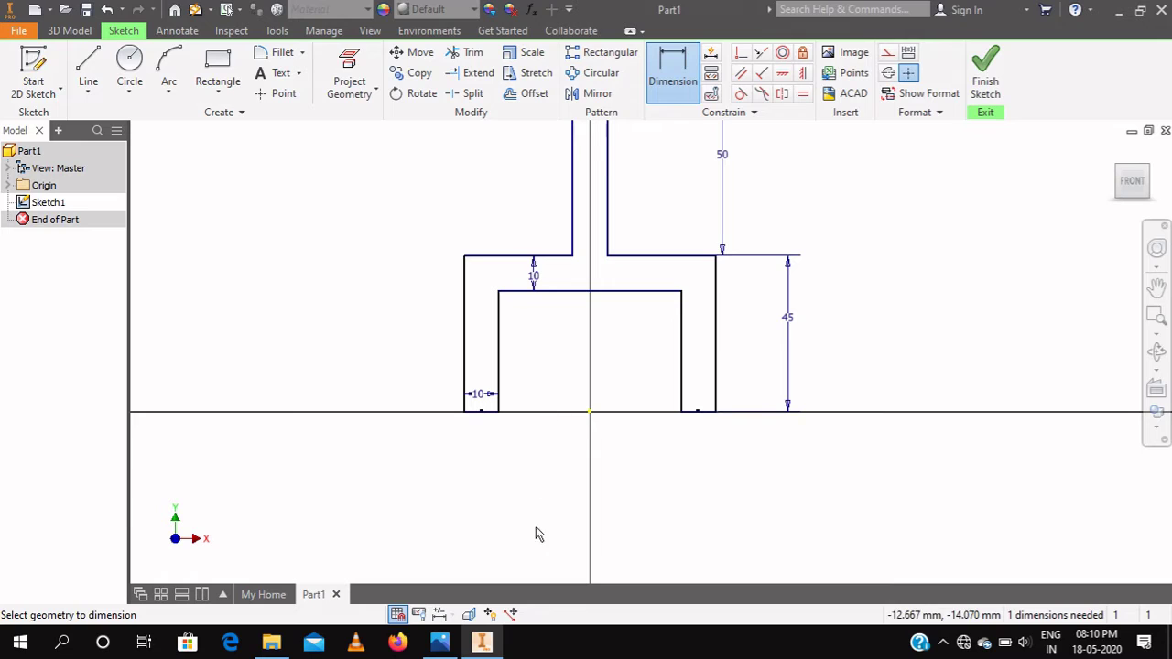
click(440, 641)
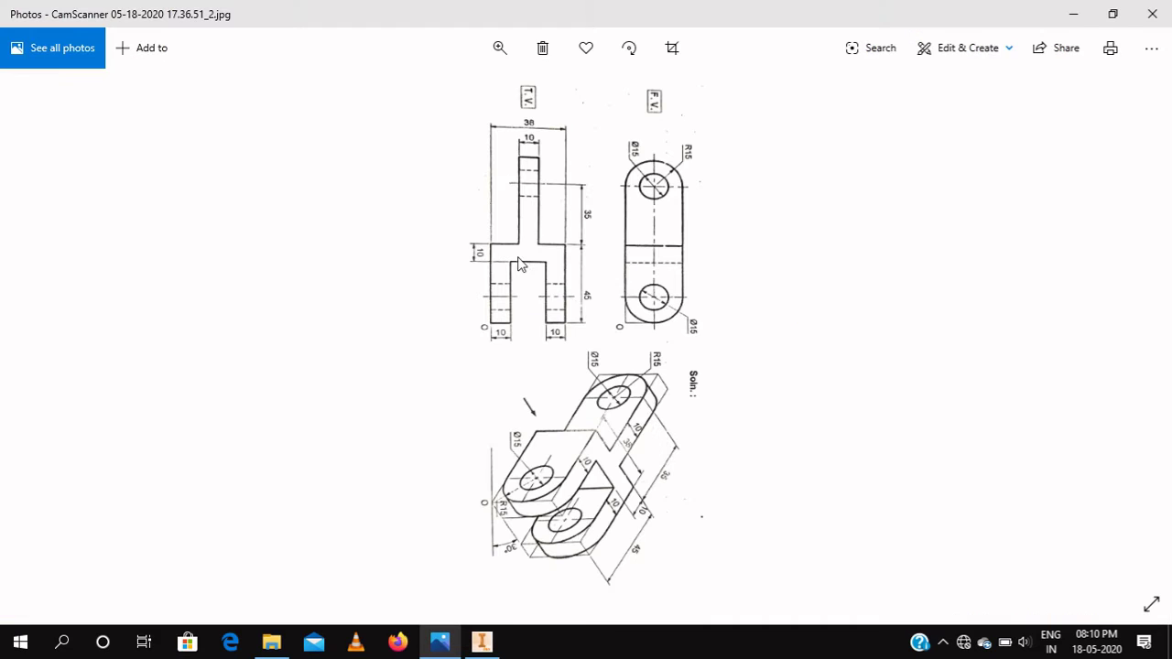
Place an overall width dimension below the profile, dismissing the misplaced value box.
mouse_move(481, 643)
click(467, 654)
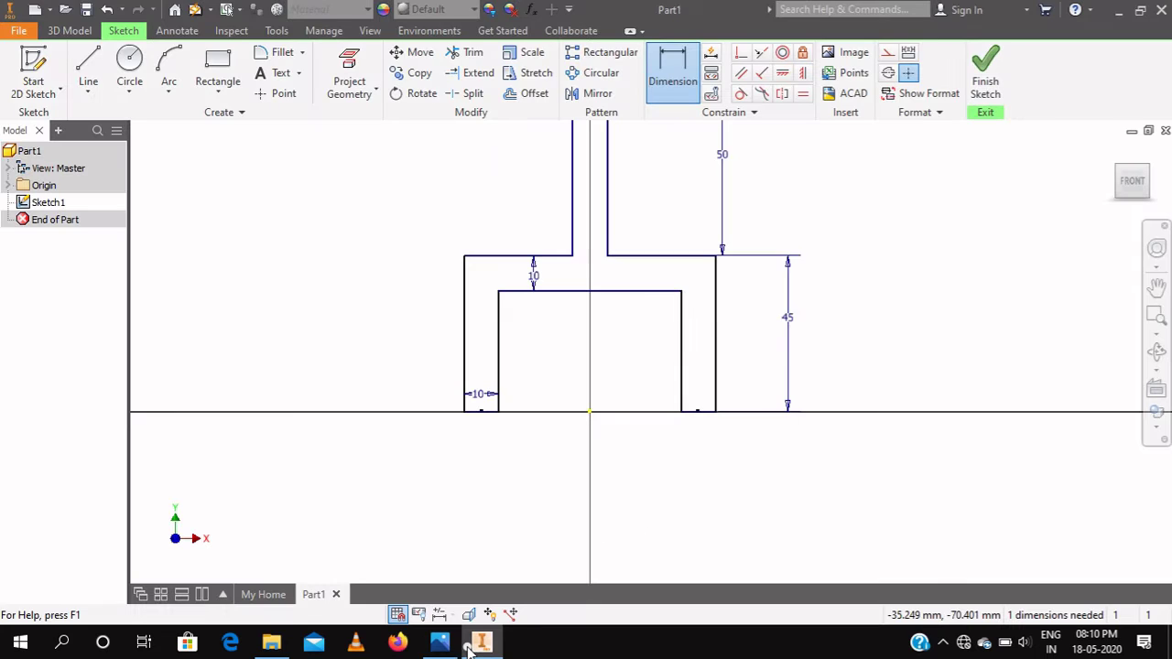
scroll(520, 472, up, 3)
scroll(520, 472, up, 2)
scroll(540, 382, down, 3)
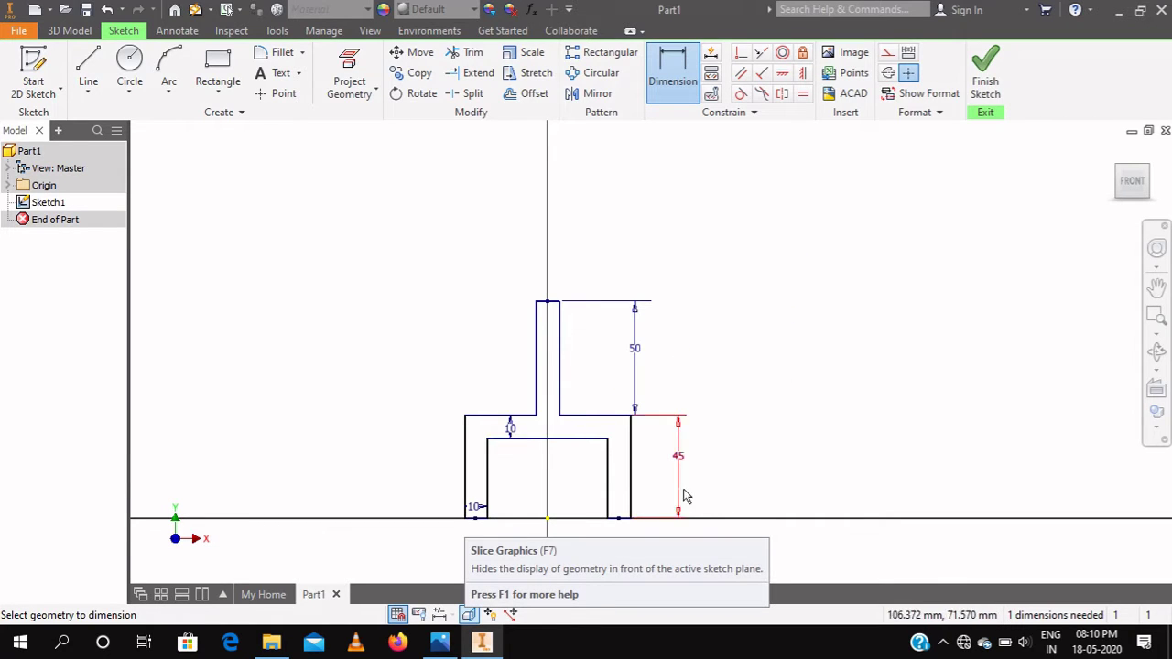
scroll(598, 484, down, 4)
scroll(599, 483, up, 2)
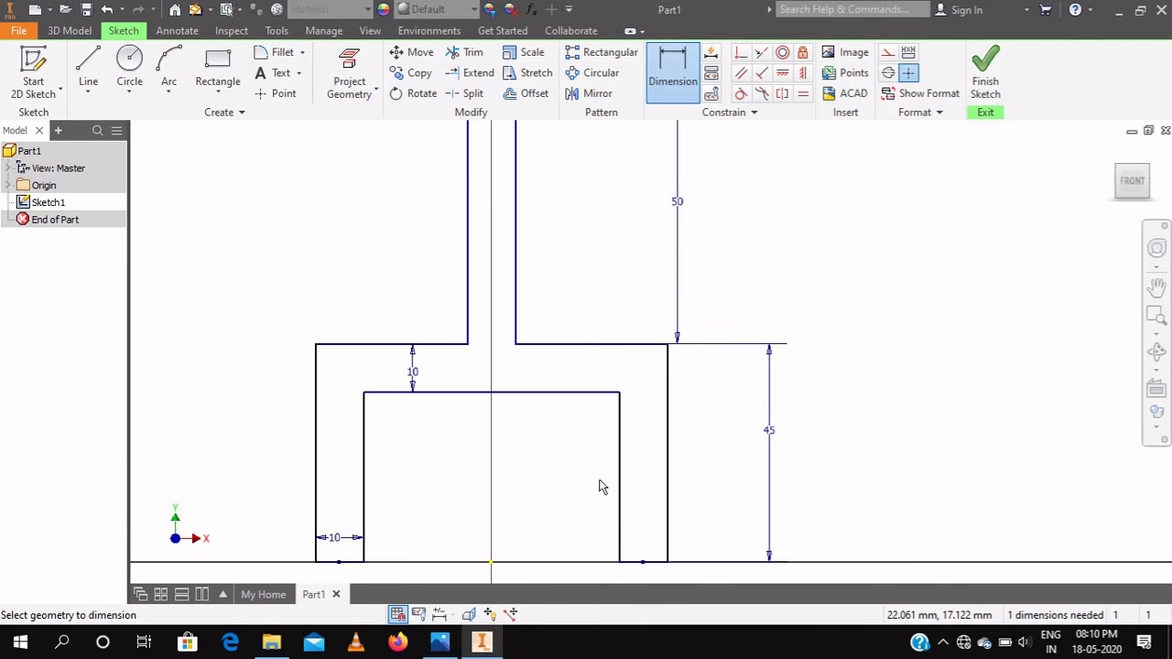
scroll(621, 531, up, 2)
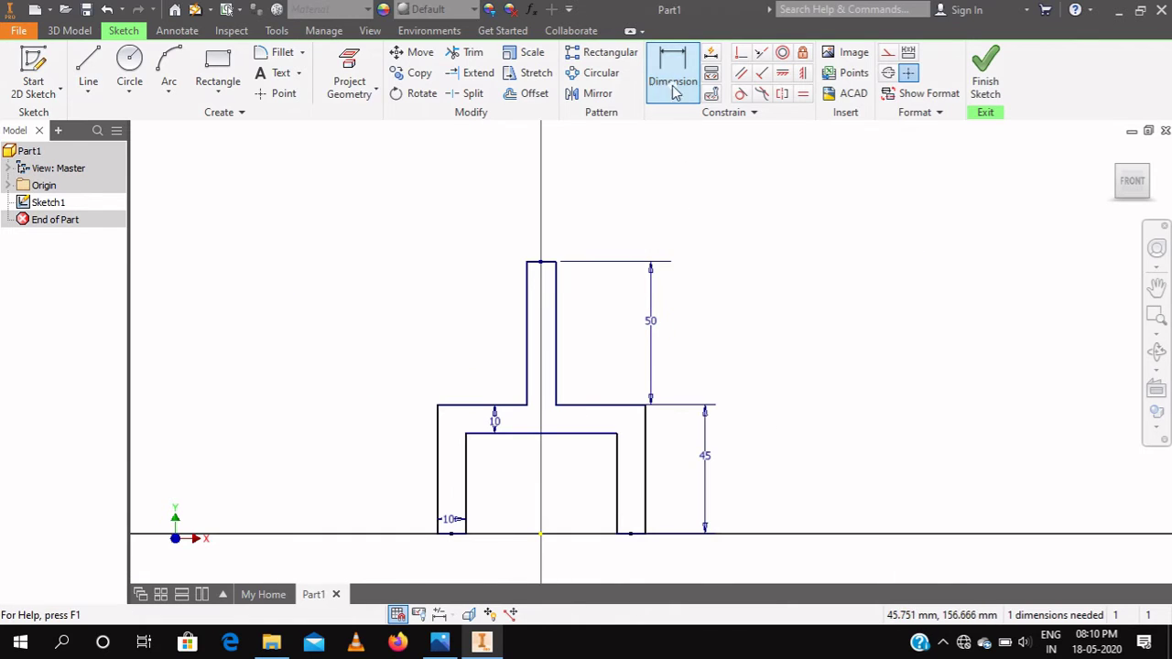
click(645, 476)
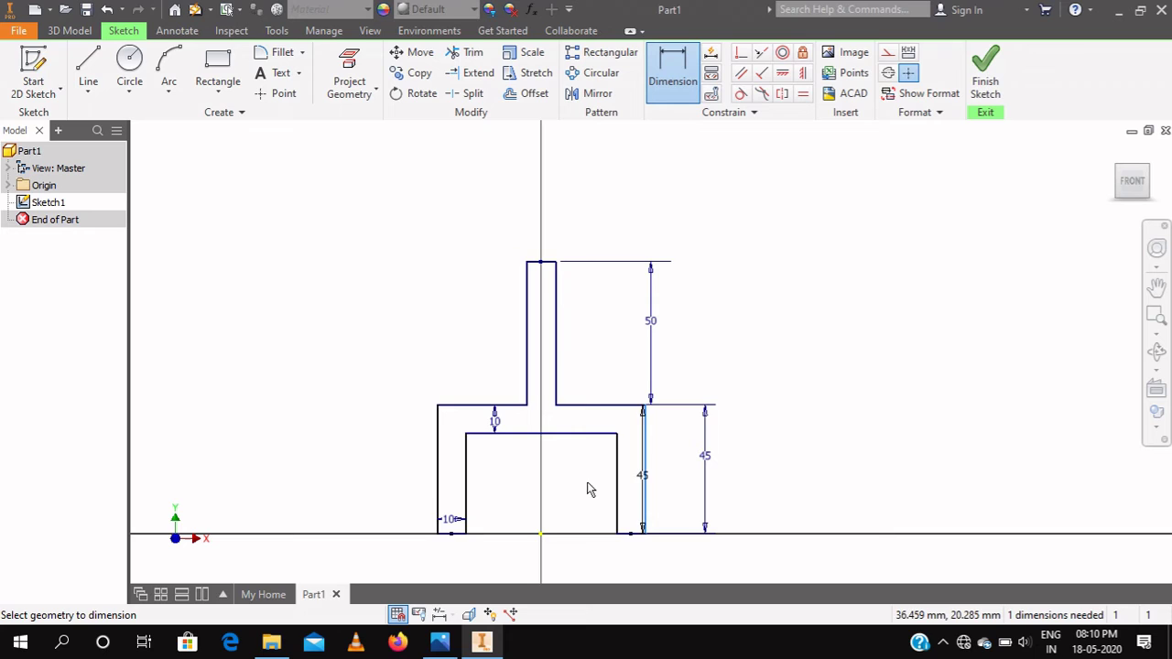
click(440, 499)
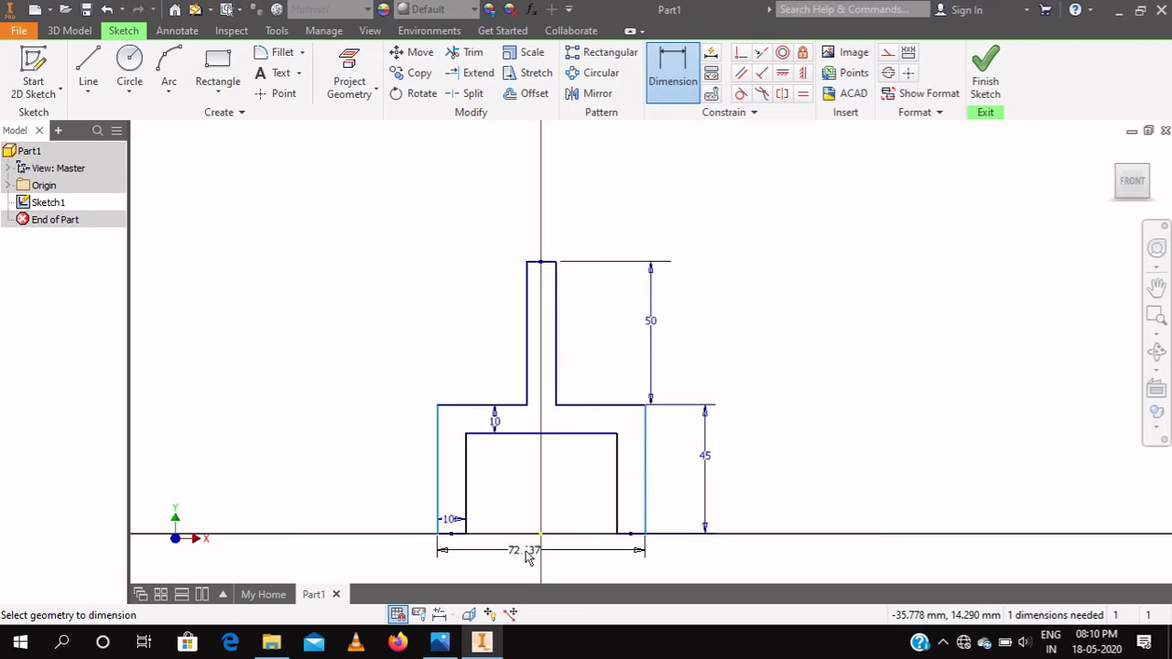
click(544, 566)
text(3)
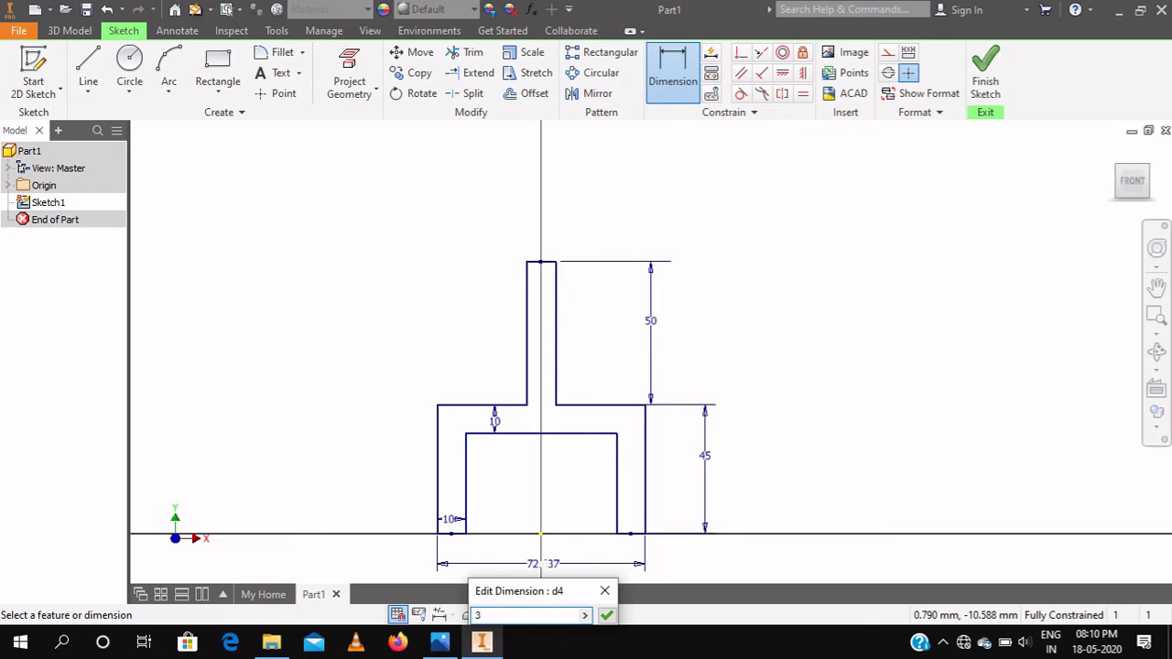
scroll(849, 320, down, 5)
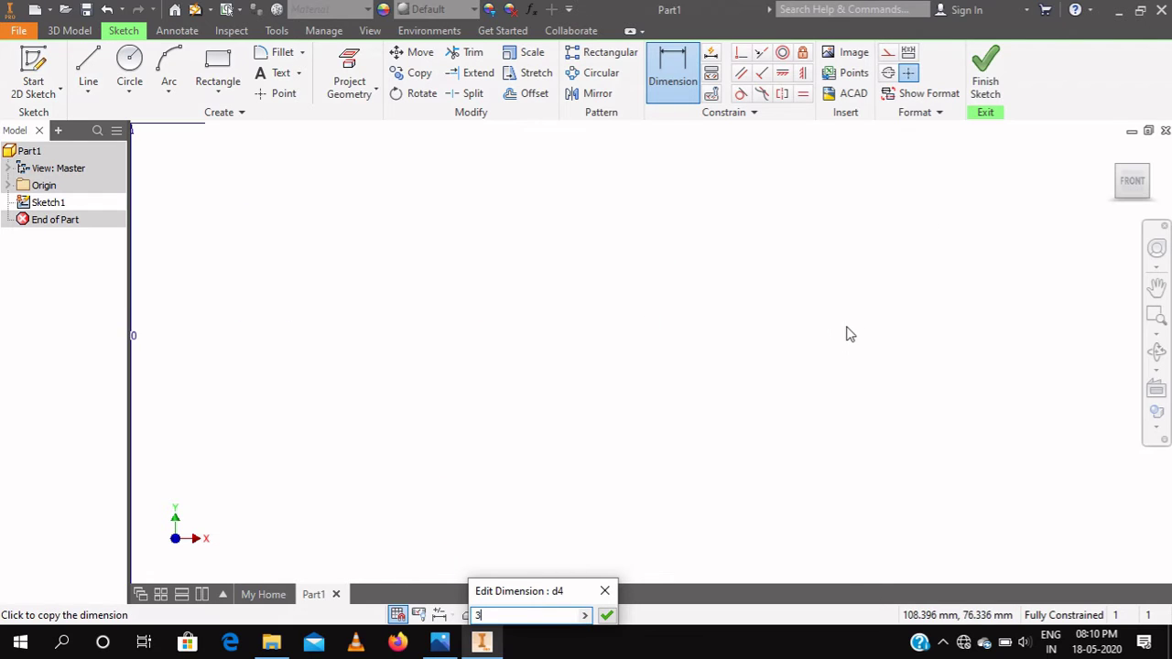
scroll(849, 334, up, 5)
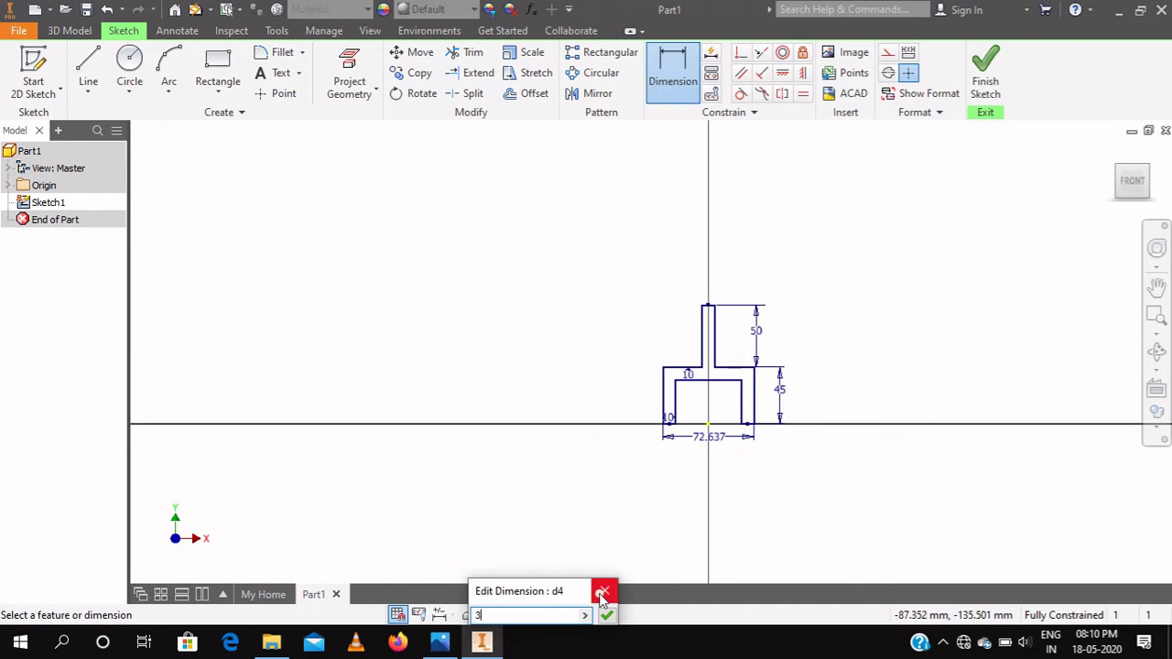
click(601, 595)
Set the overall width dimension to 38.
double_click(723, 446)
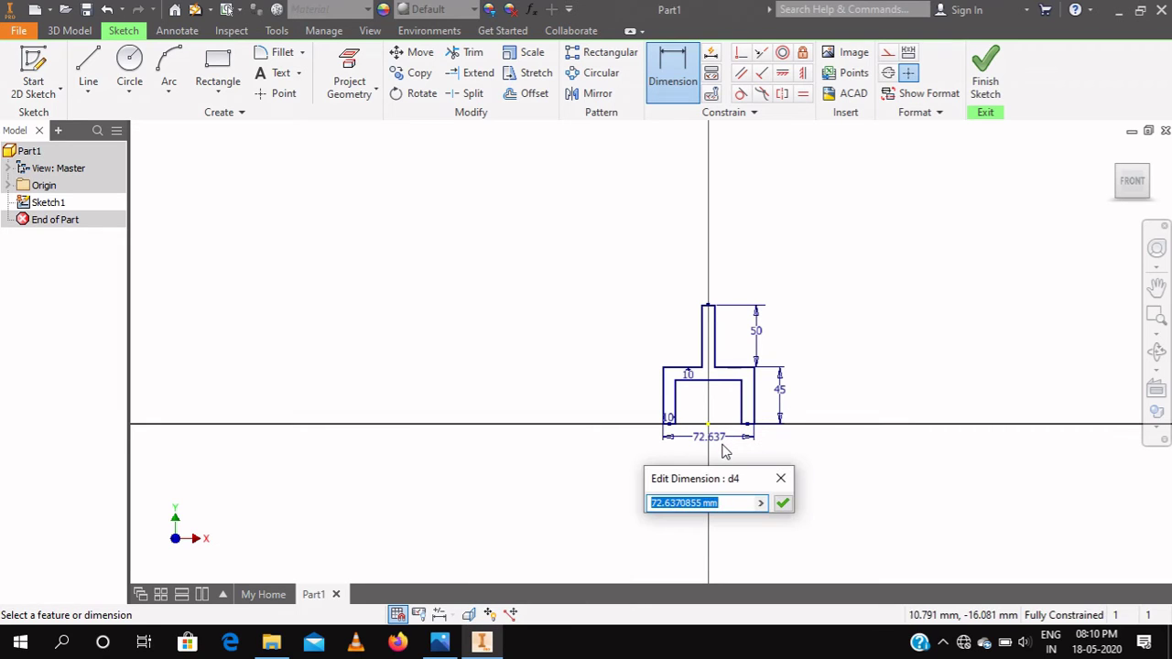
text(38)
key(Return)
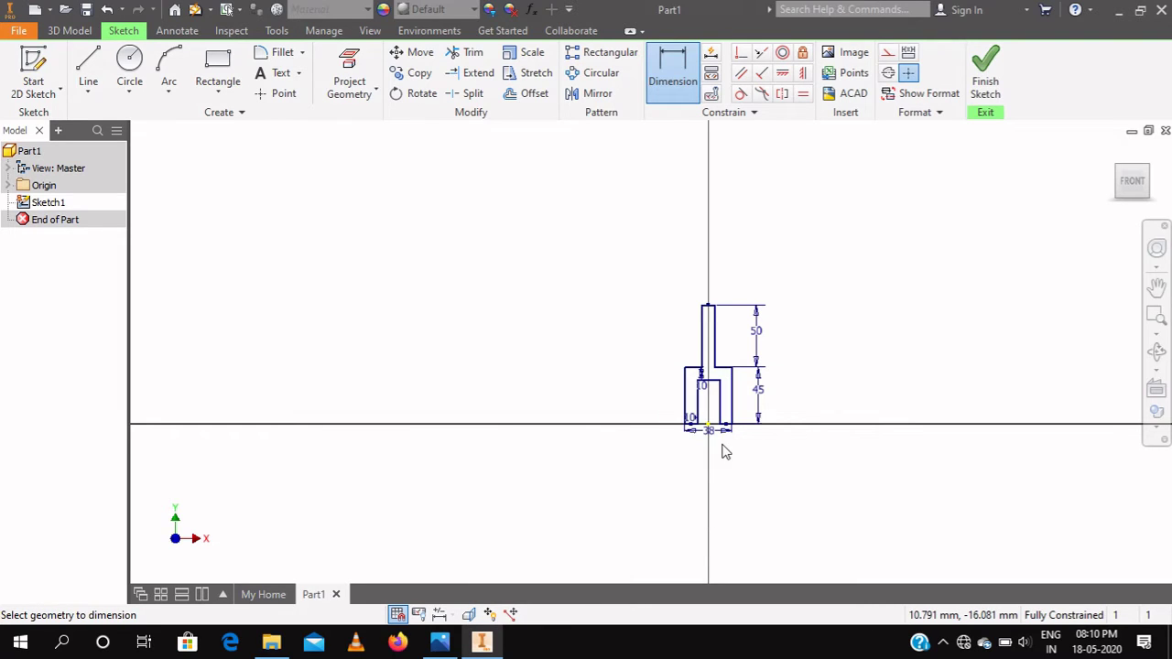
scroll(703, 419, up, 4)
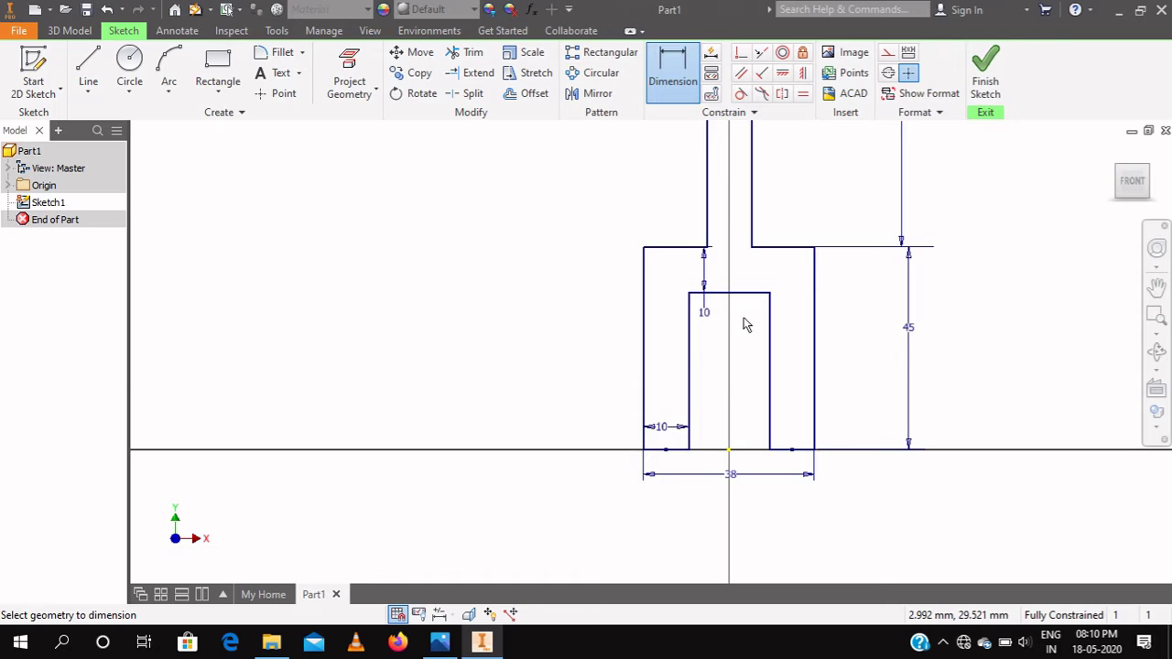
scroll(746, 321, down, 2)
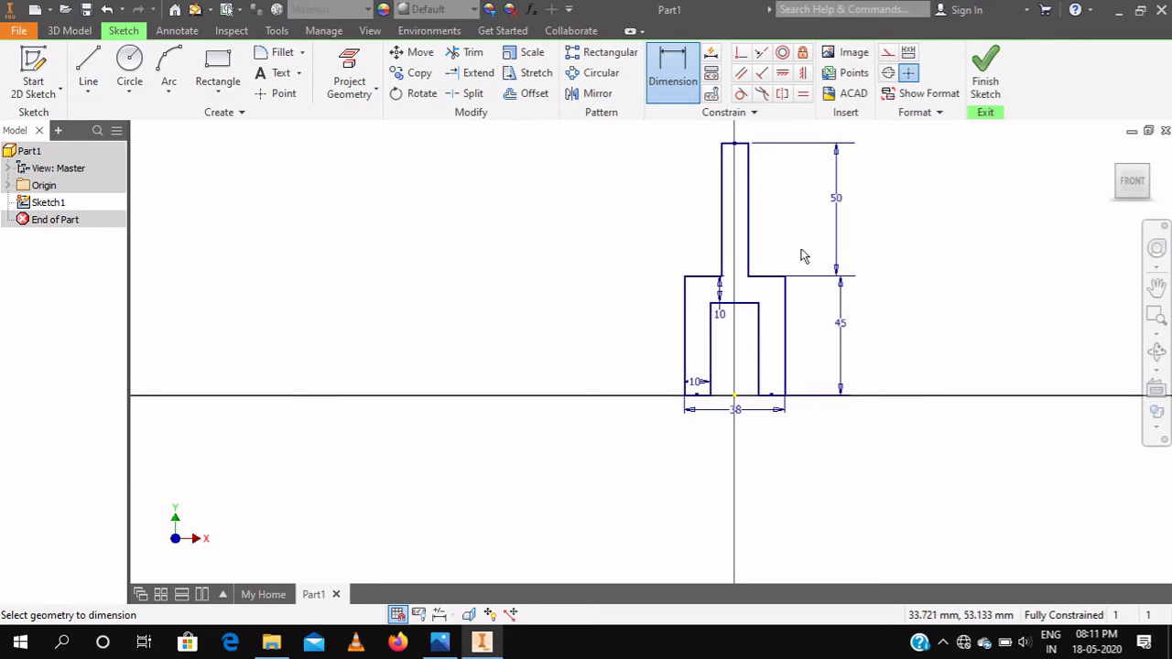
Finish the sketch and extrude the forked profile 30 mm symmetrically.
click(982, 82)
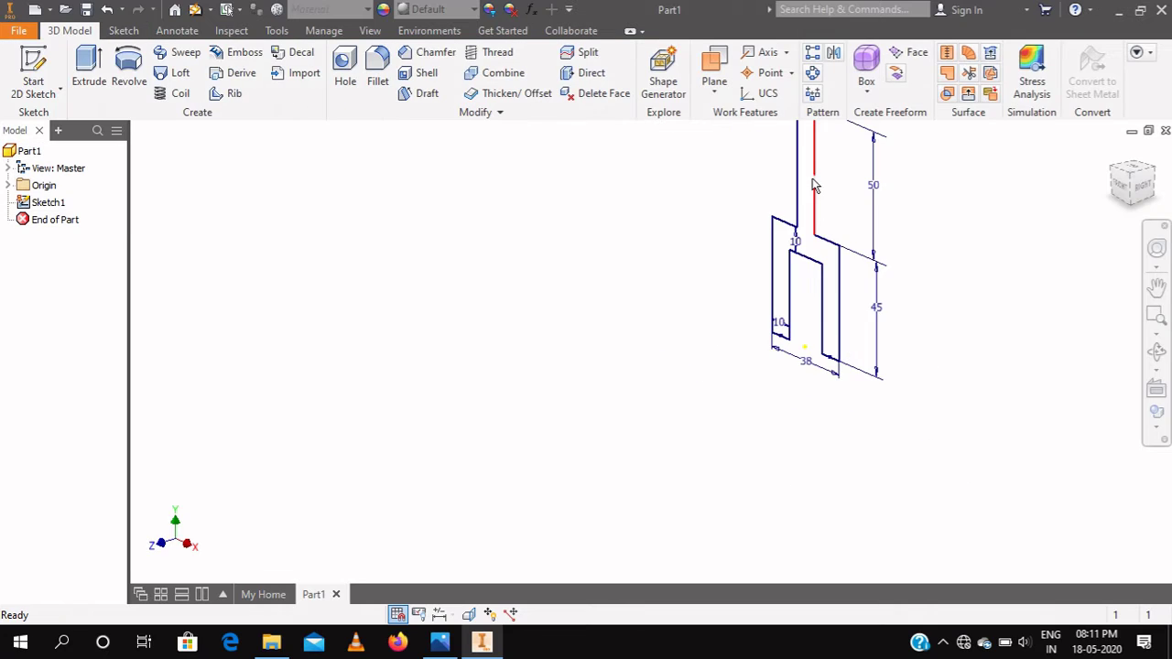
click(89, 68)
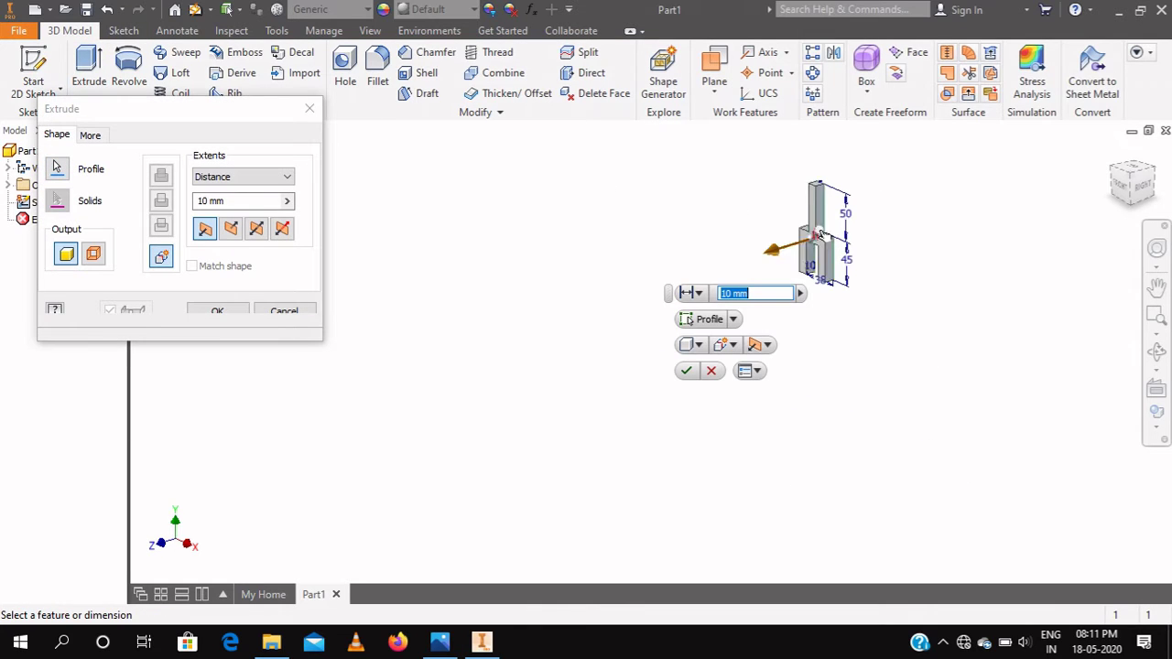
click(821, 238)
scroll(819, 240, up, 4)
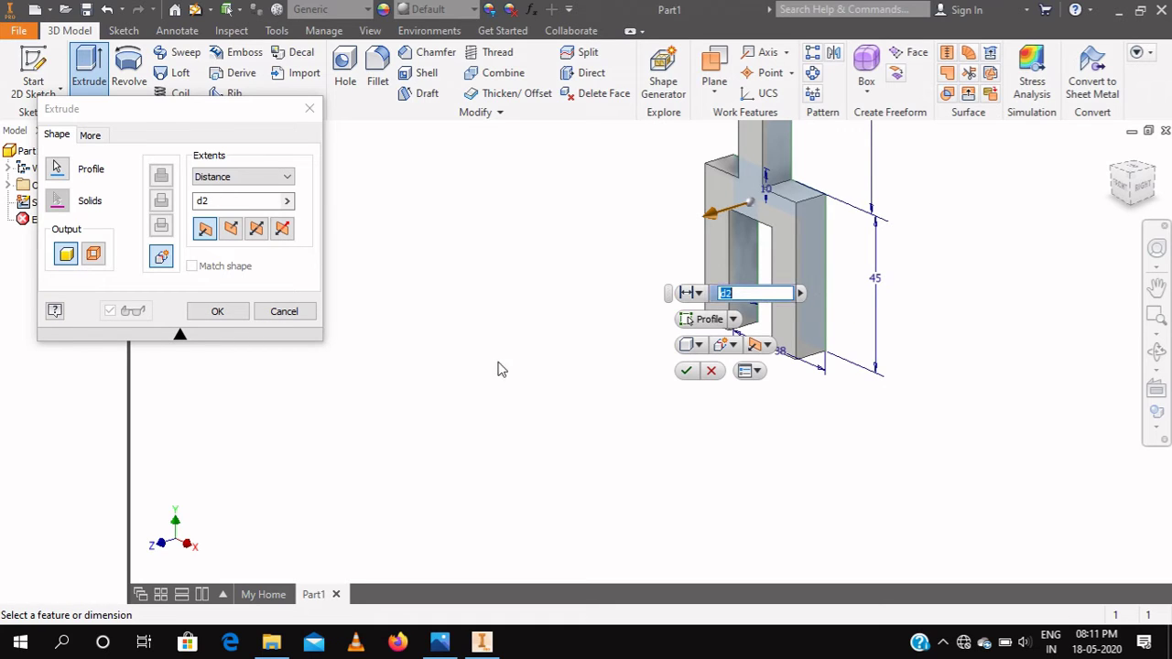
click(256, 230)
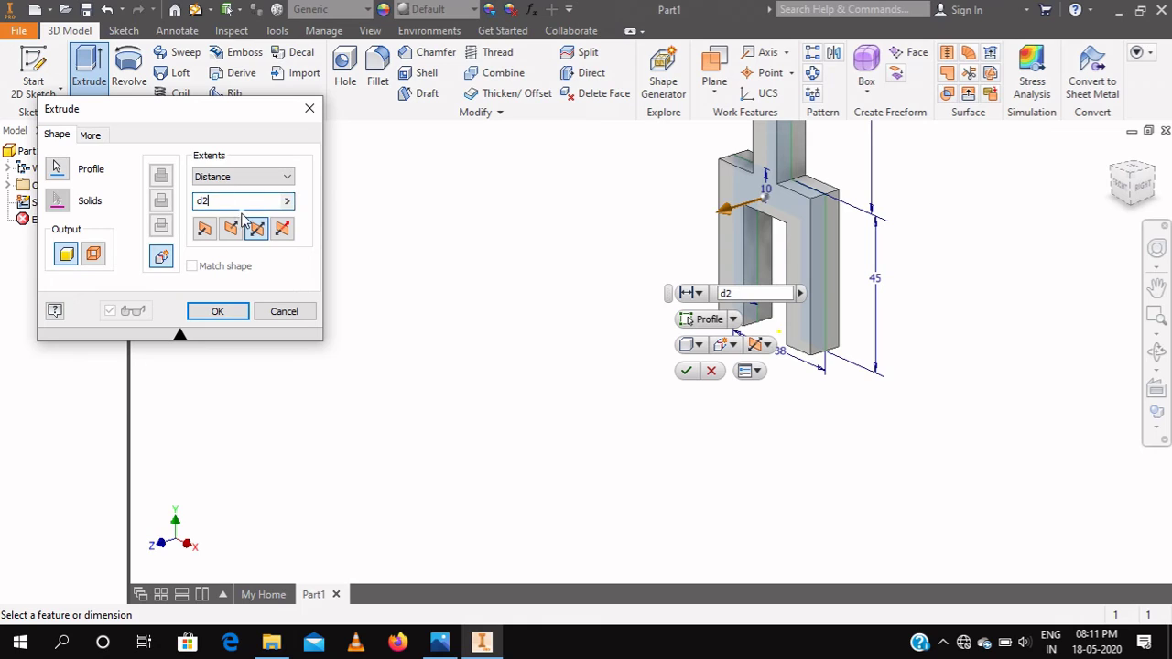
key(BackSpace)
key(BackSpace)
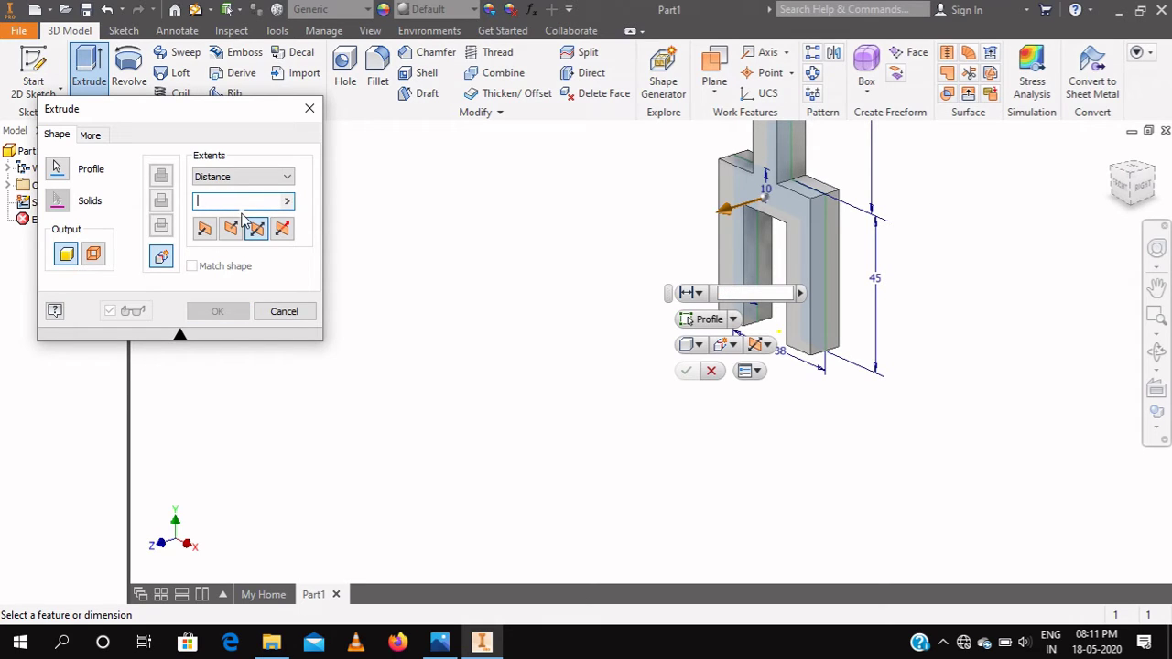
click(440, 641)
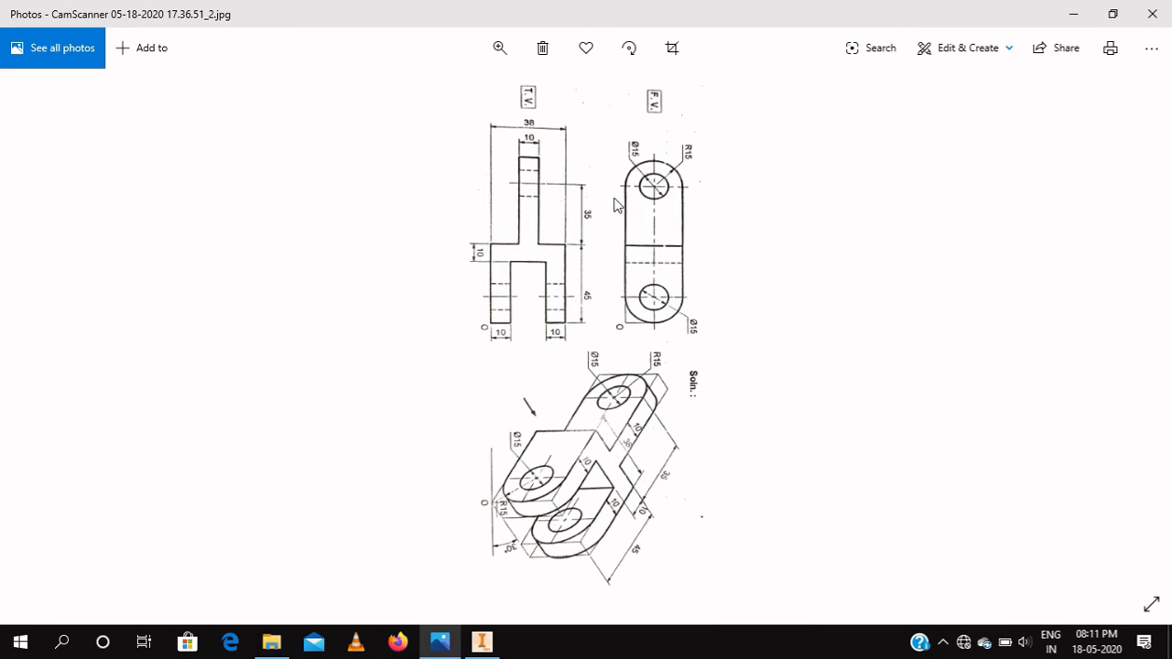
click(500, 646)
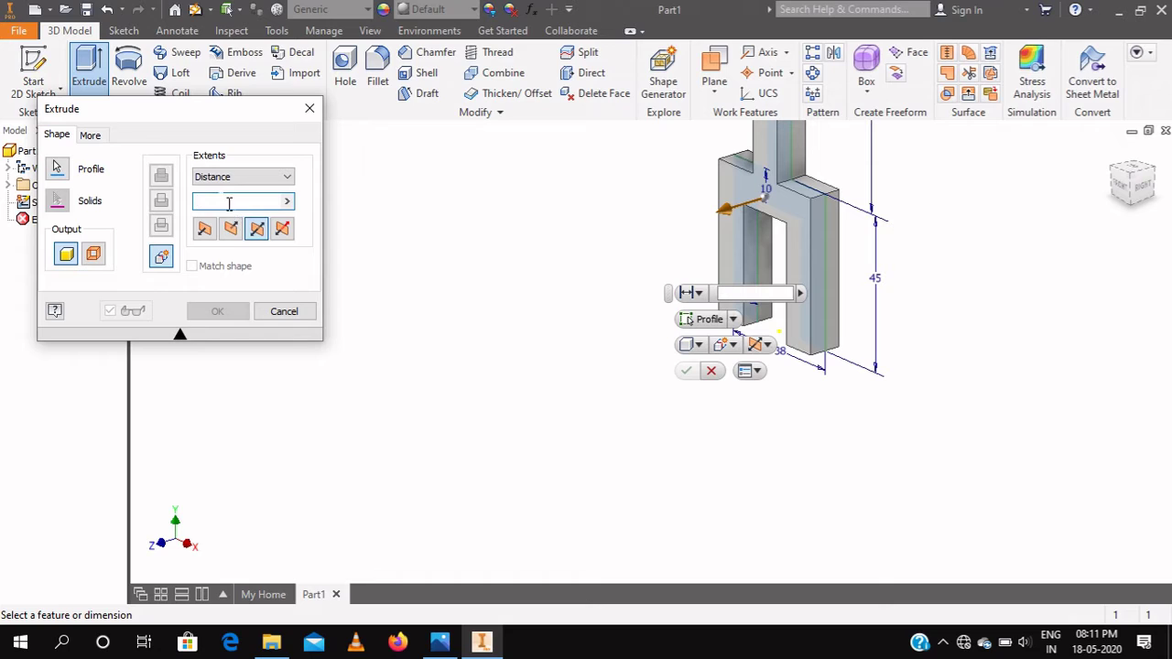
text(30)
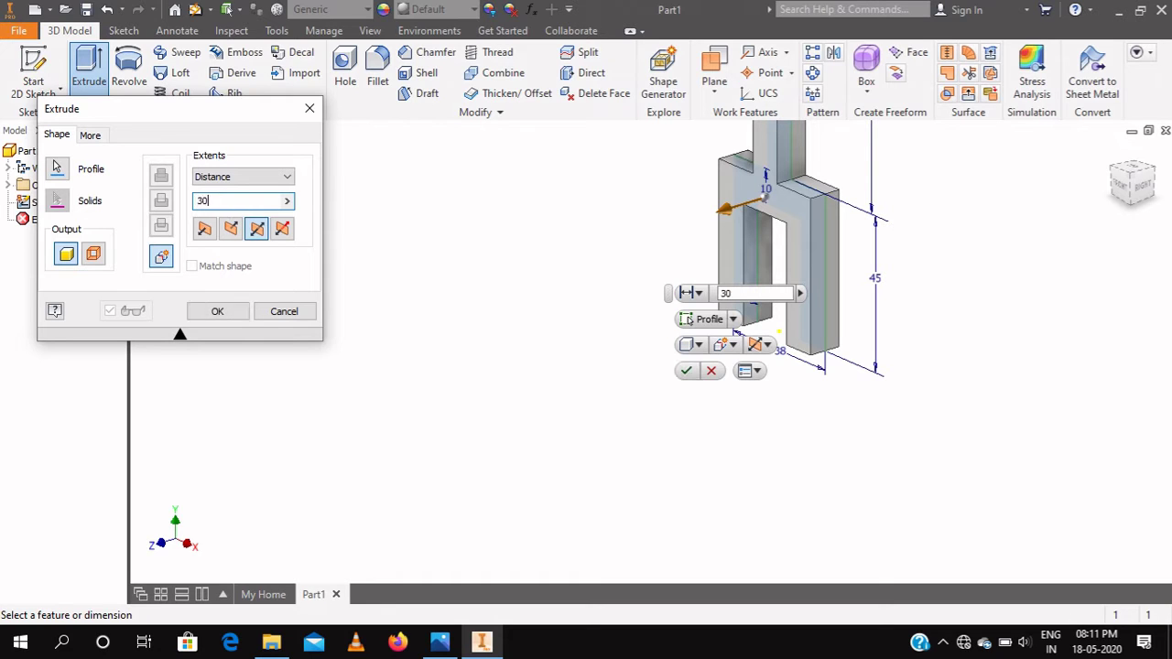
click(197, 316)
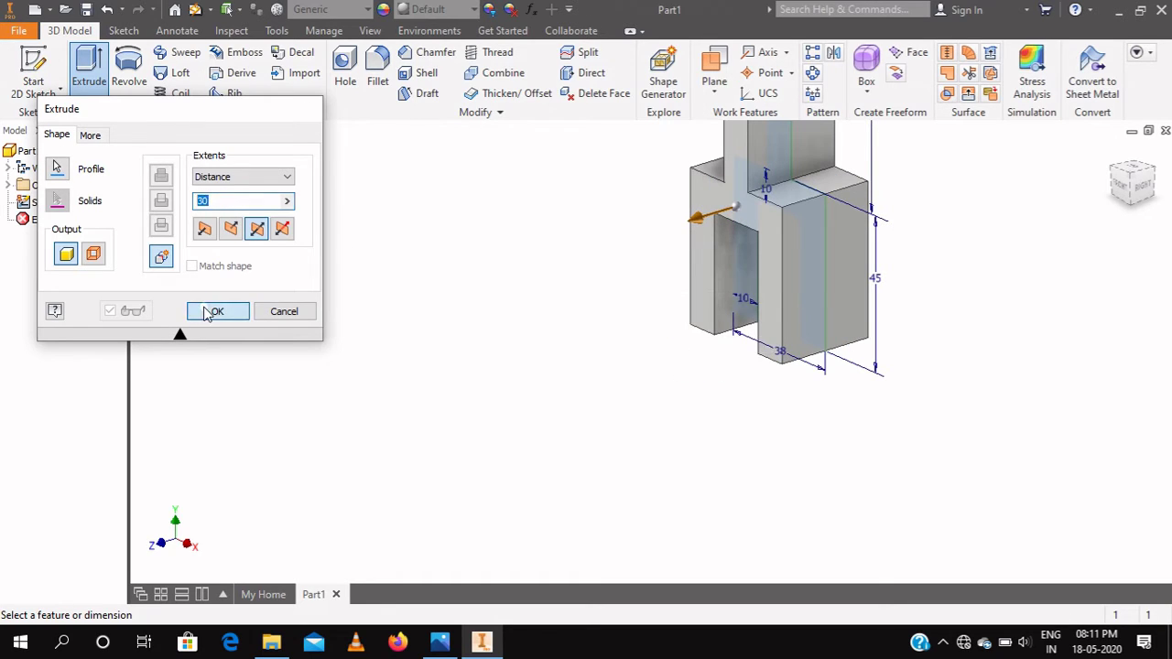
scroll(851, 344, down, 5)
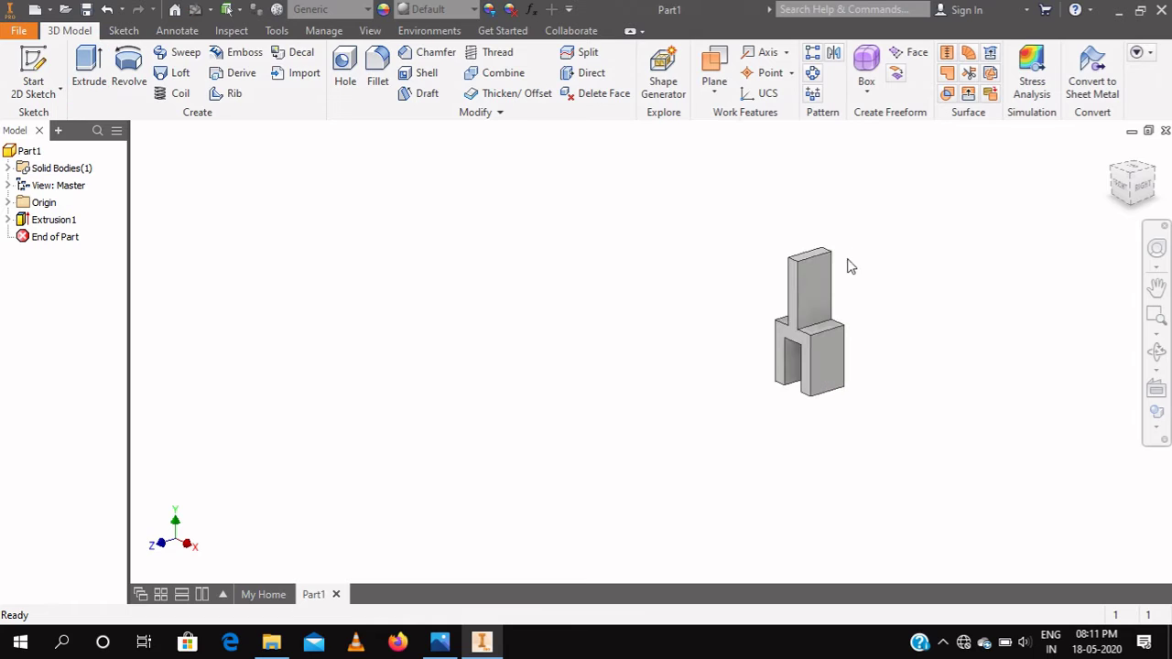
scroll(841, 274, up, 3)
scroll(824, 290, up, 2)
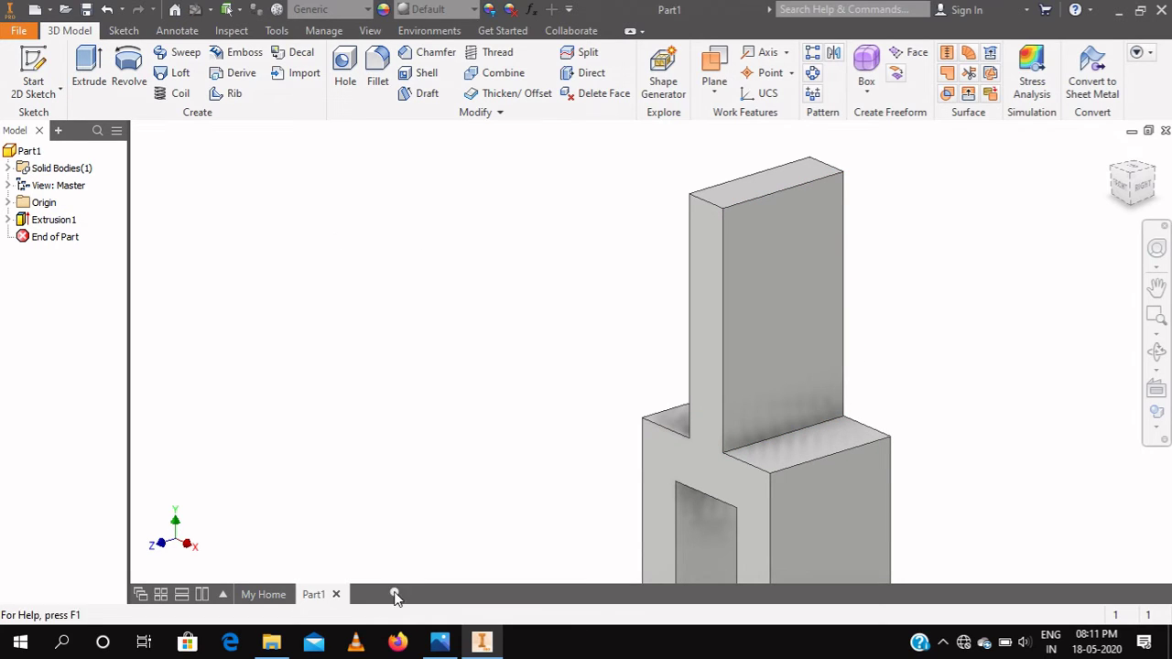
click(477, 646)
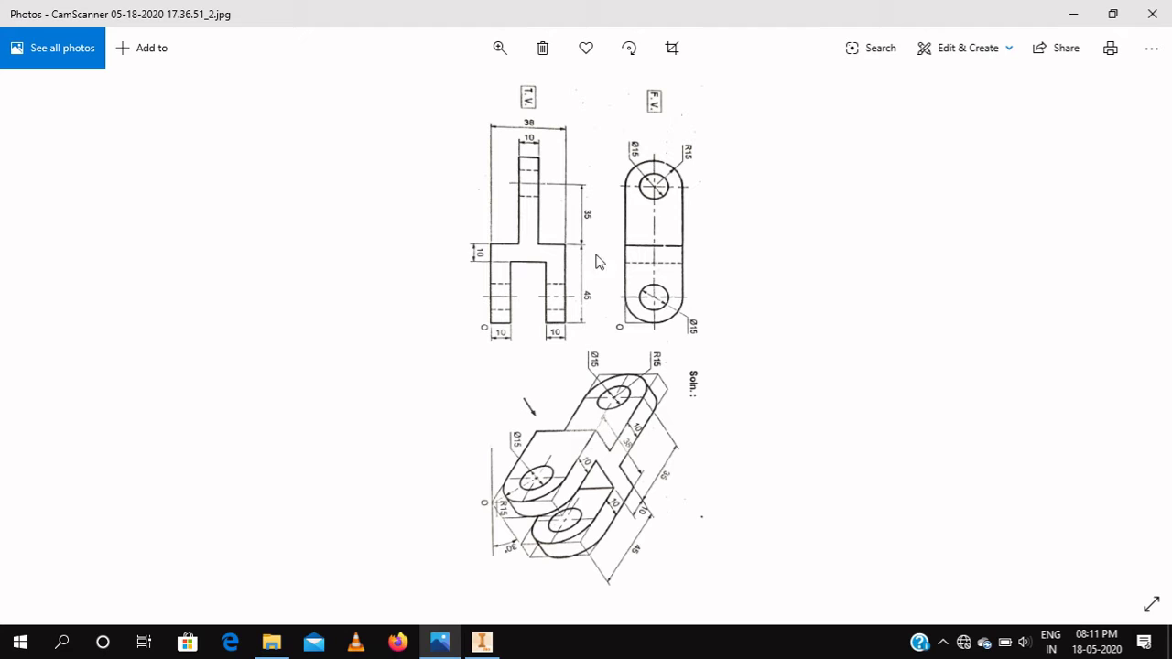
click(481, 642)
scroll(570, 321, up, 4)
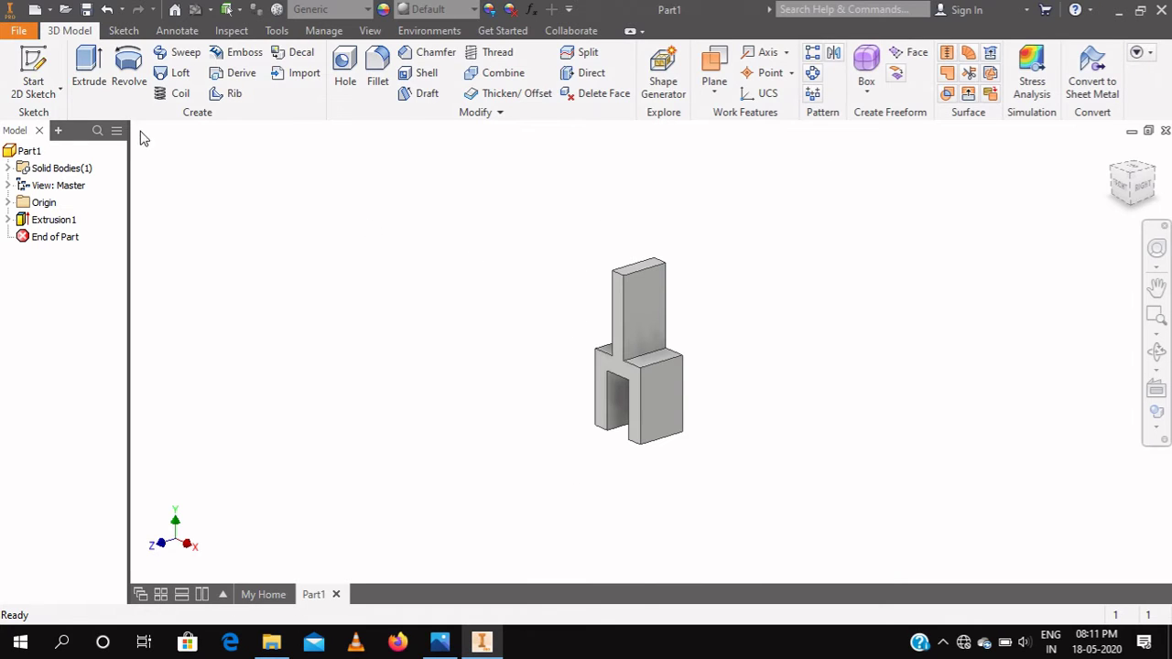
Set up a full round fillet on the stem top from both side faces and the top face.
click(377, 68)
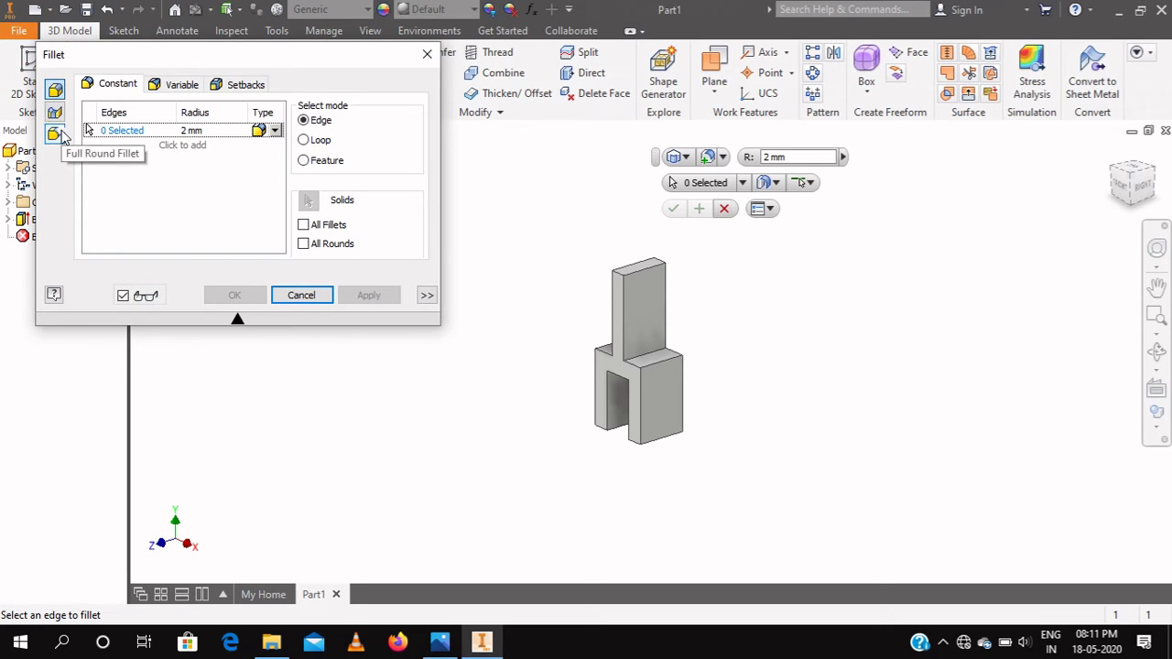
click(57, 135)
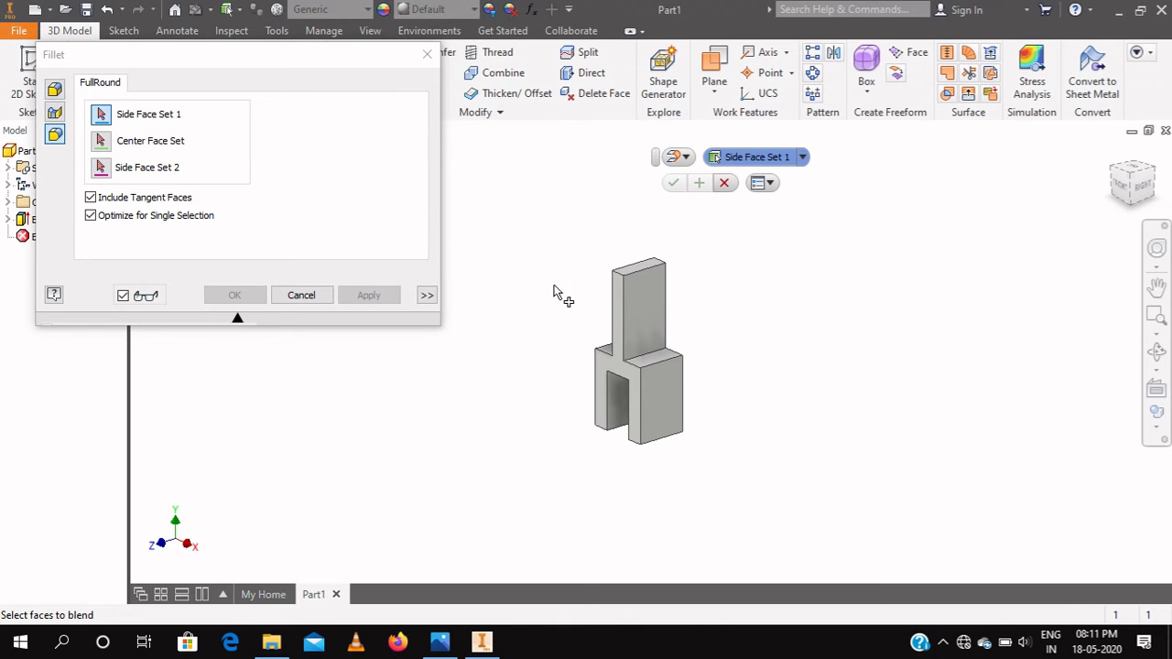
click(617, 298)
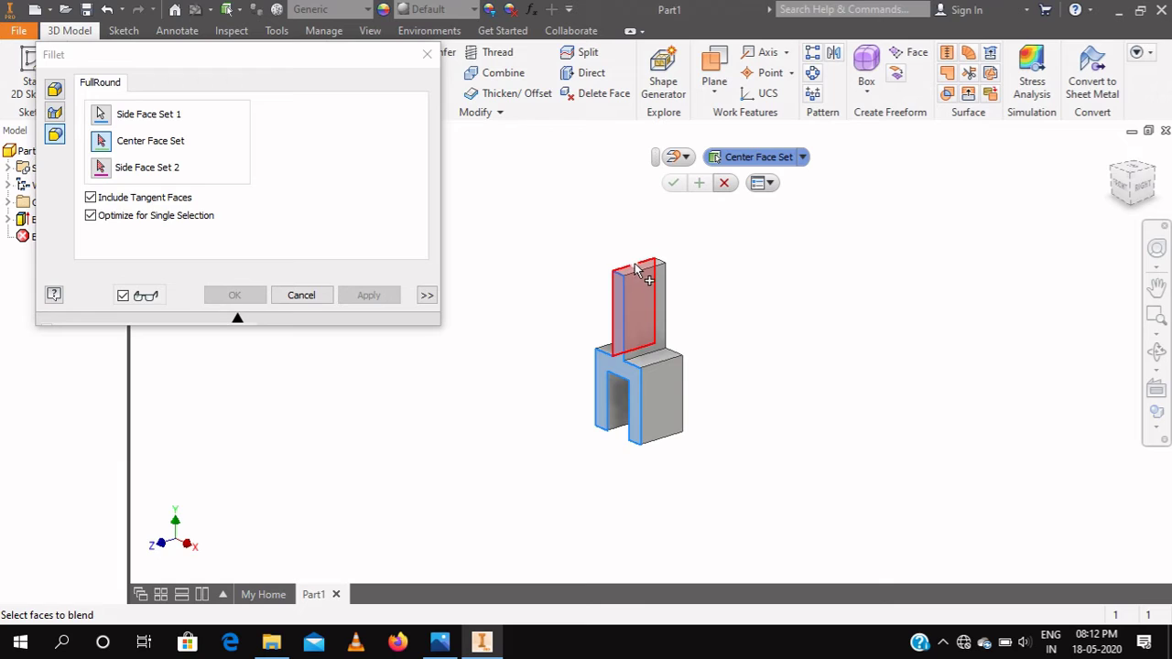
click(638, 265)
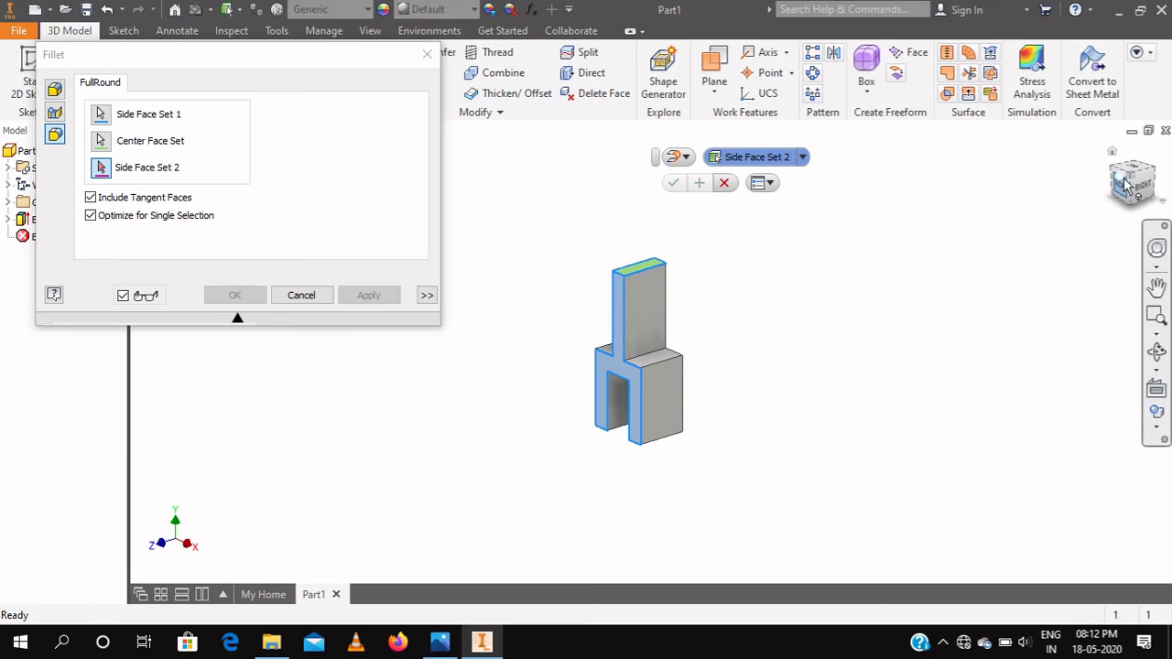
click(1155, 176)
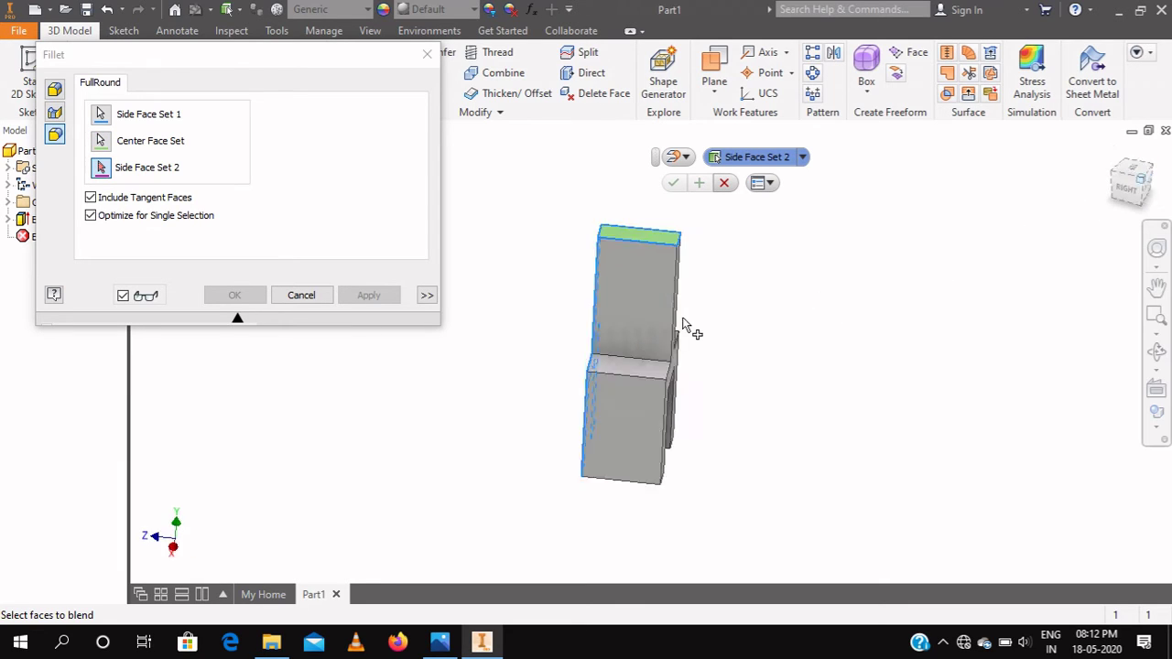
click(697, 282)
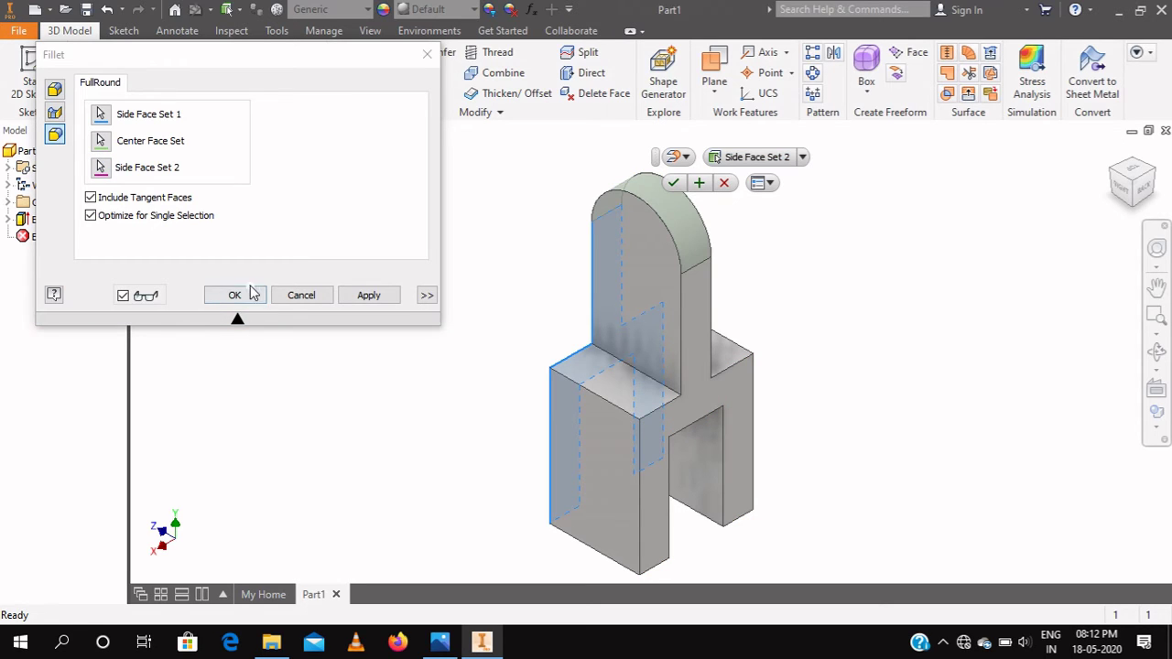
Apply the stem-top fillet and full-round the first prong via its side, end and opposite faces.
click(369, 295)
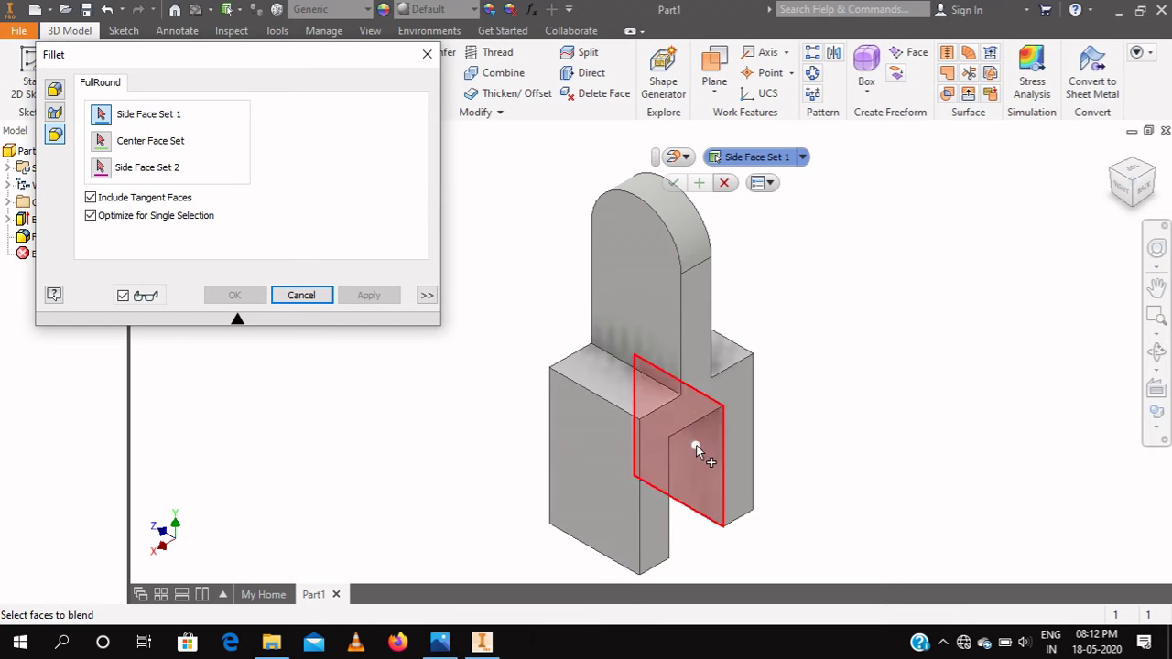
click(639, 477)
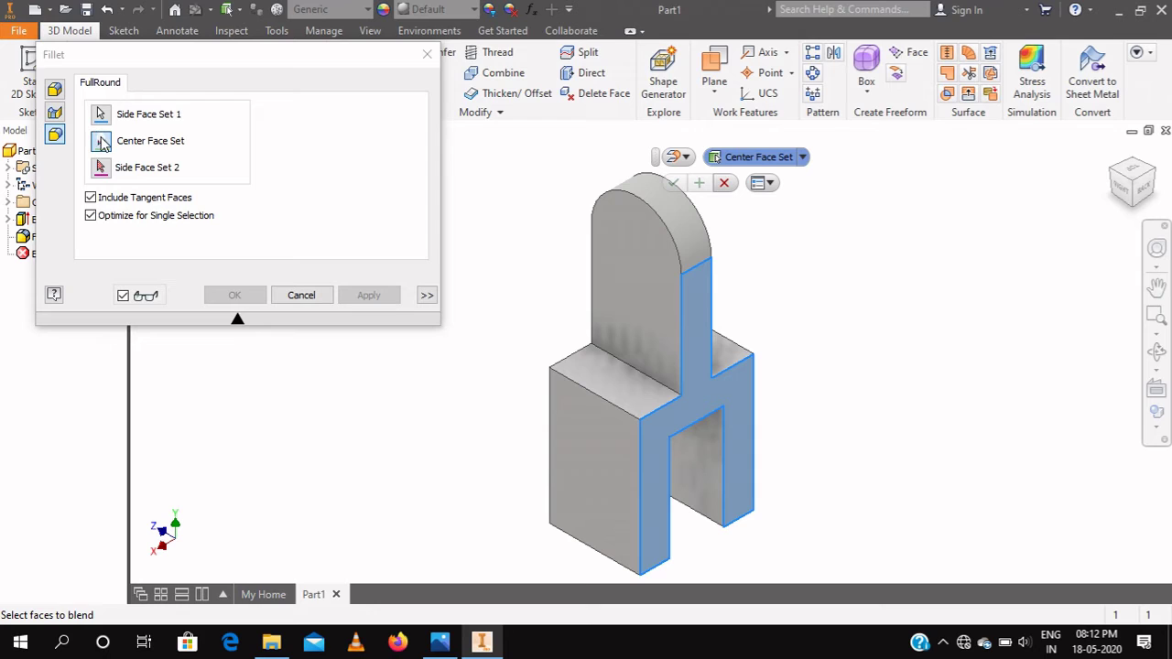
mouse_move(1132, 179)
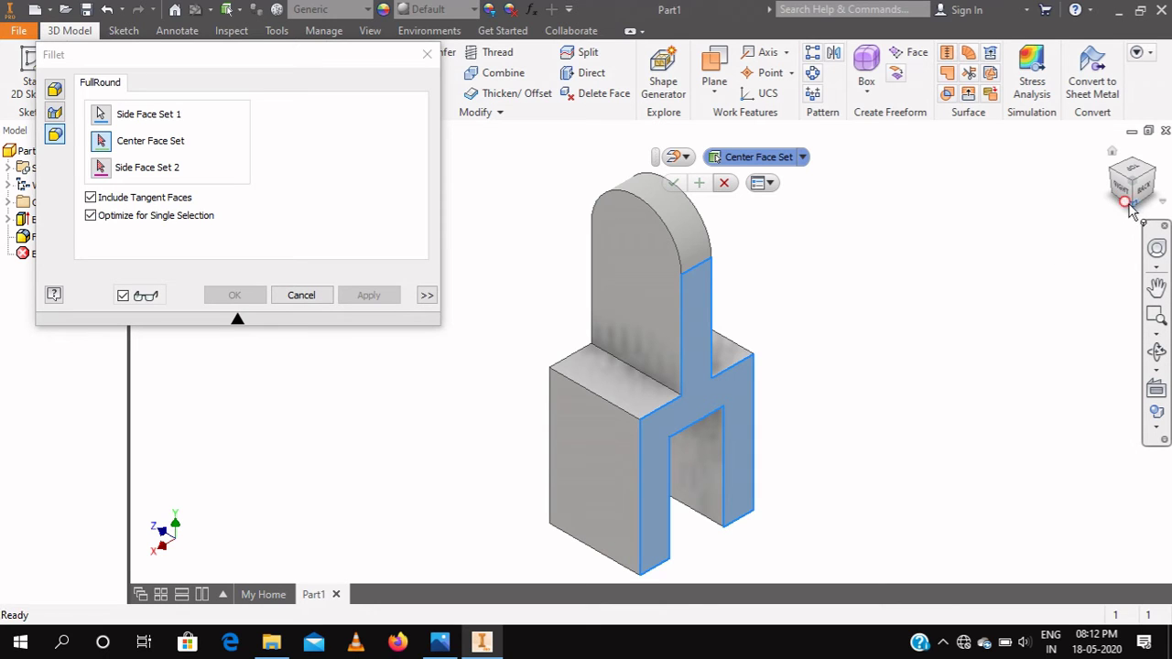
click(1131, 210)
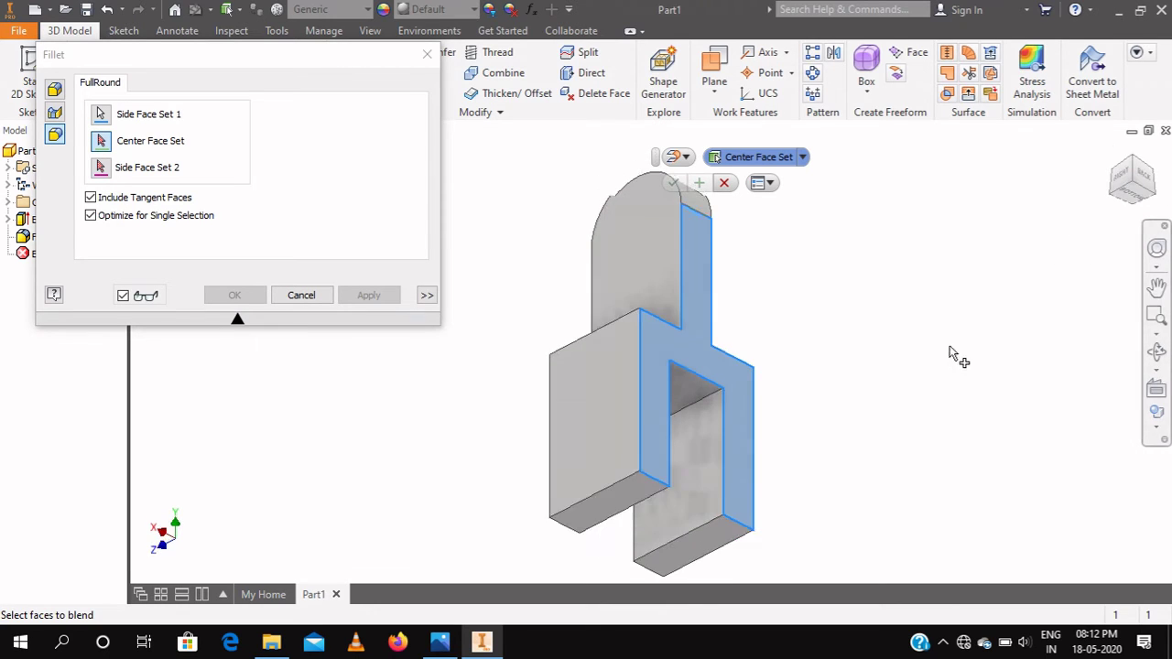
click(620, 485)
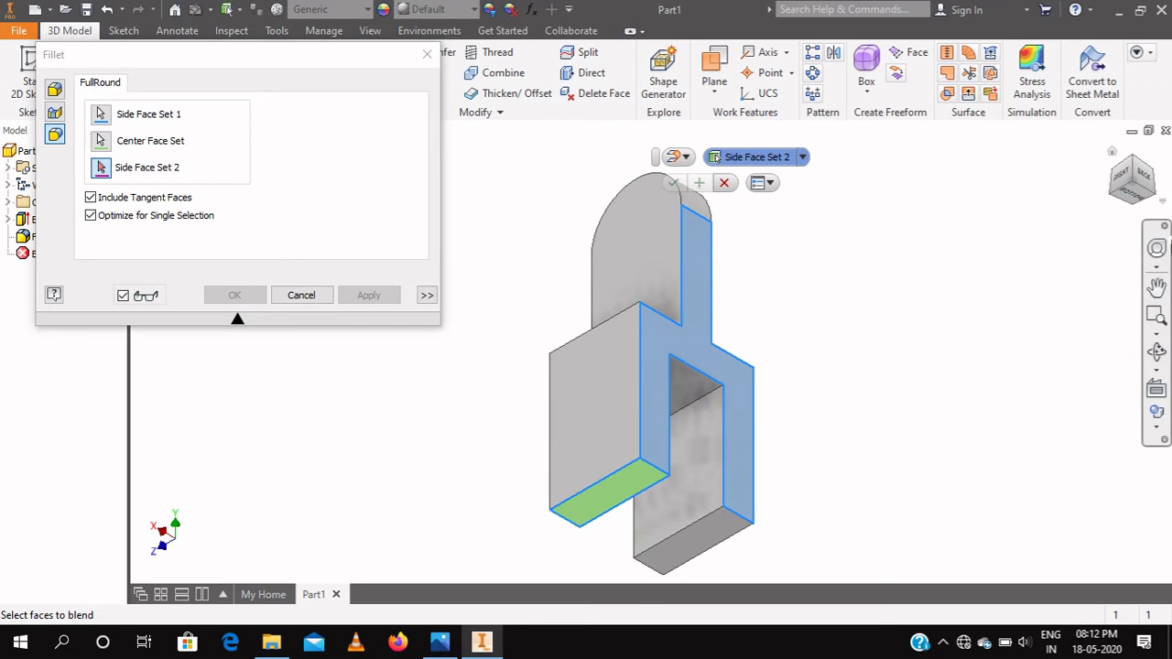
click(1118, 202)
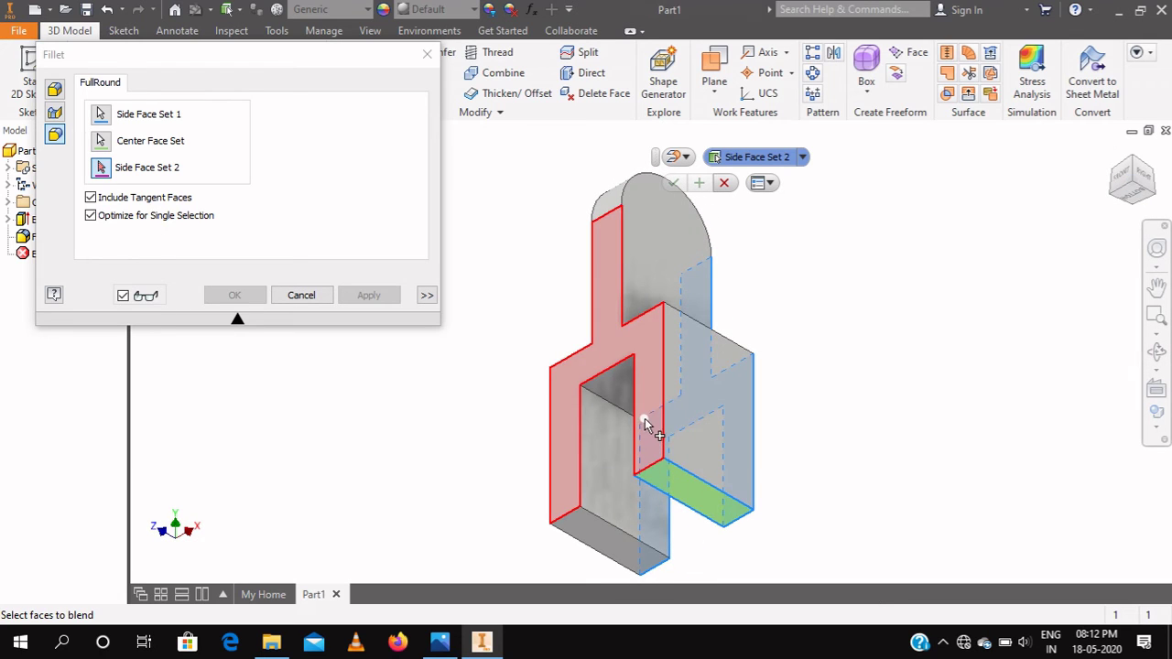
click(644, 417)
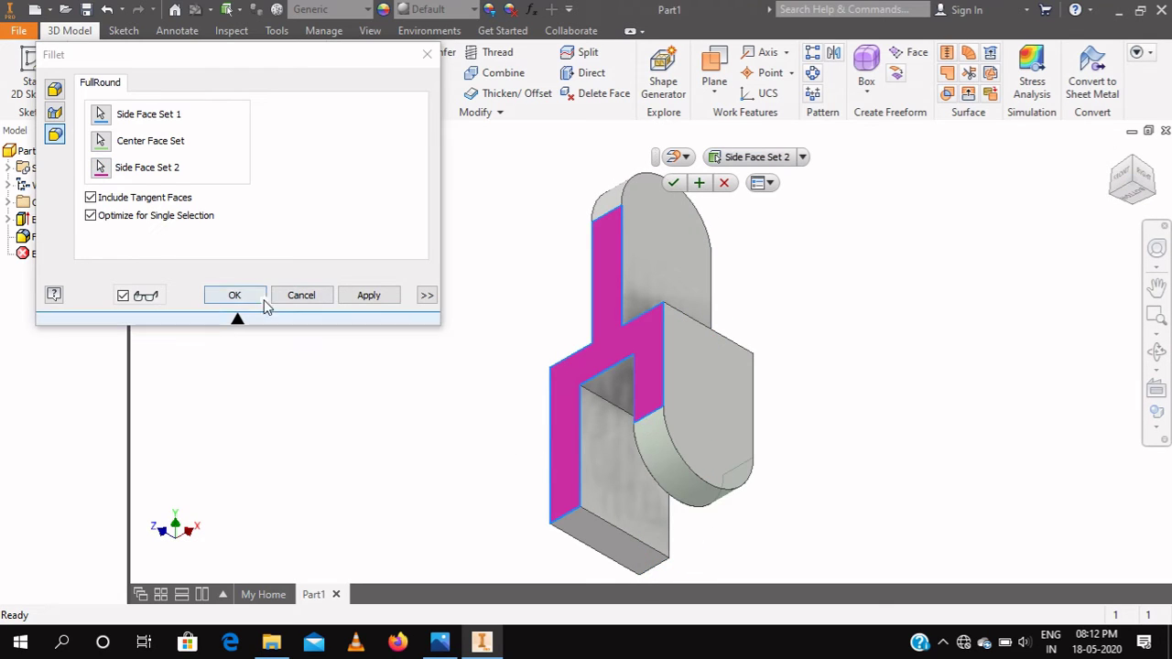
click(375, 296)
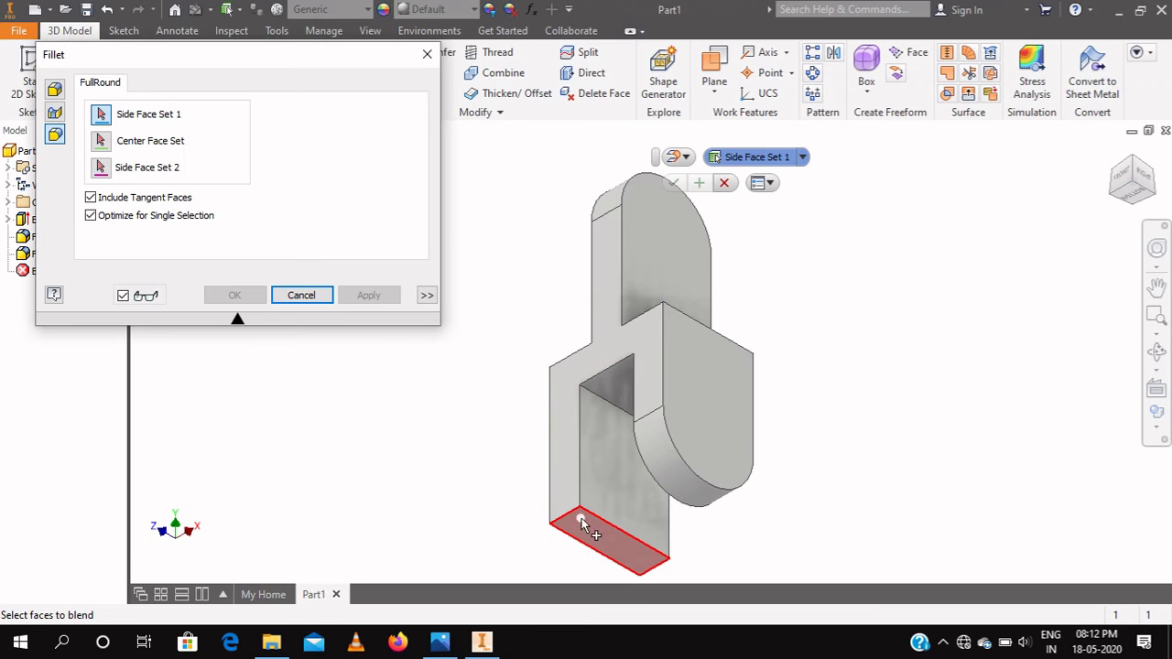
Full-round the second prong's end using its side, end and far side faces.
click(568, 480)
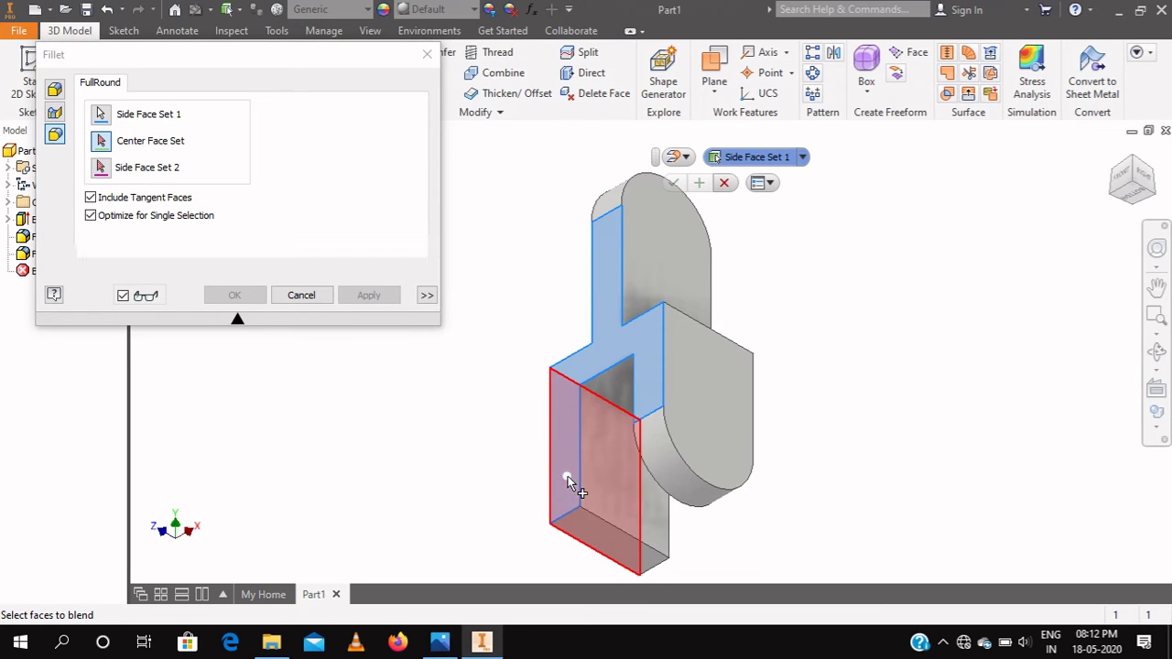
click(600, 541)
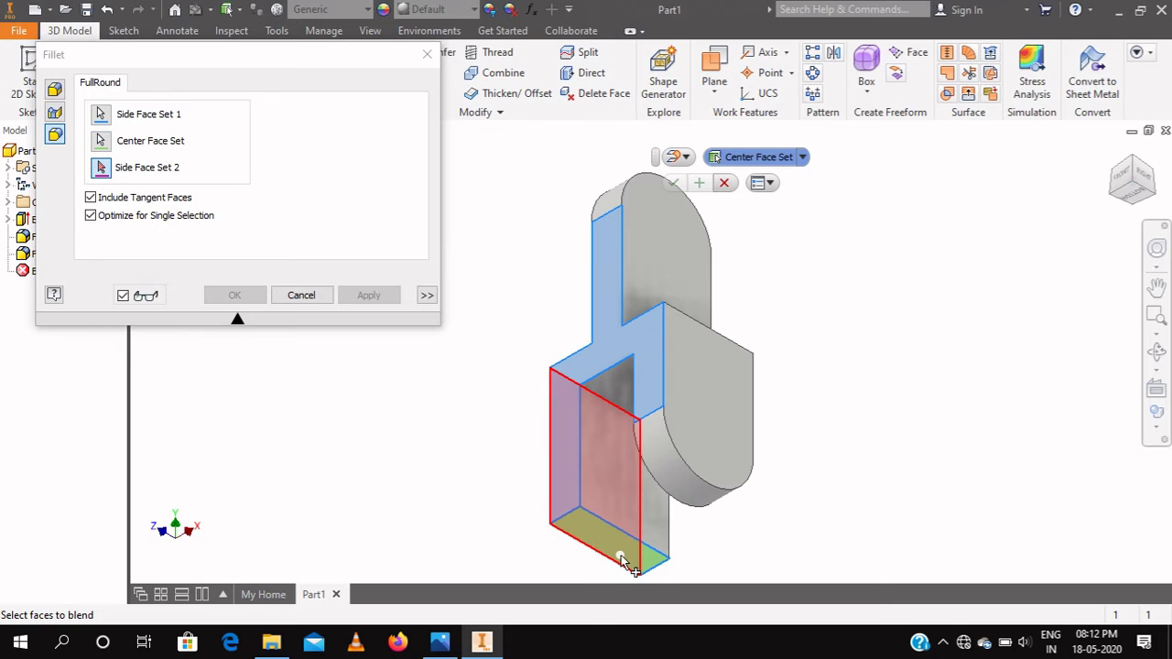
click(1156, 178)
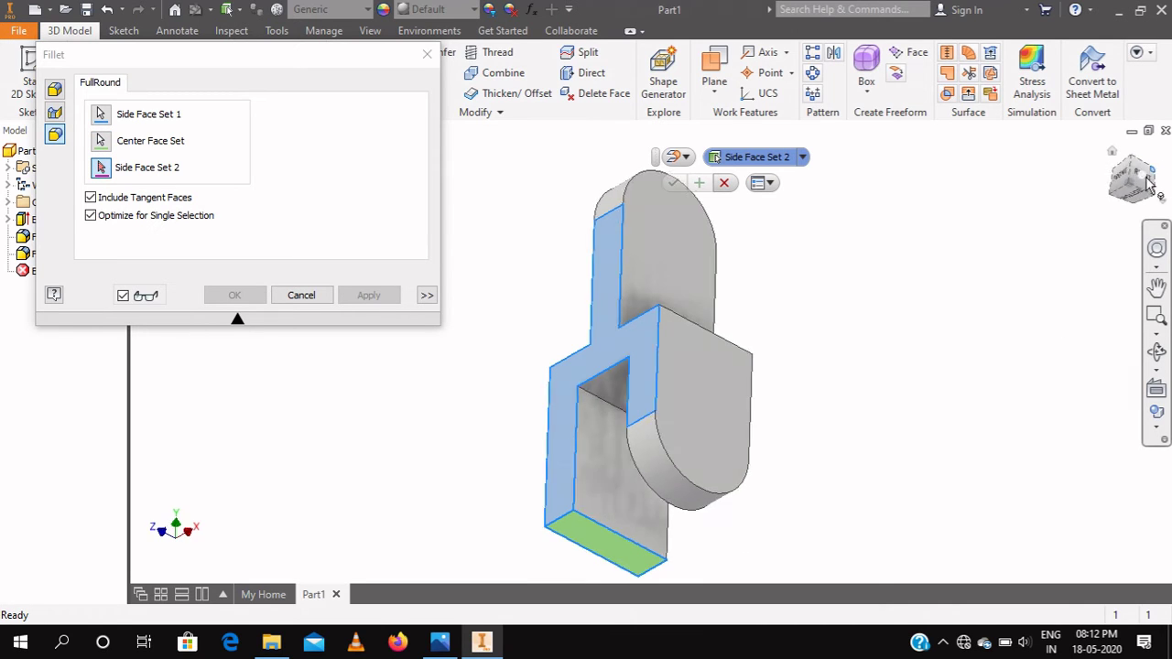
click(748, 462)
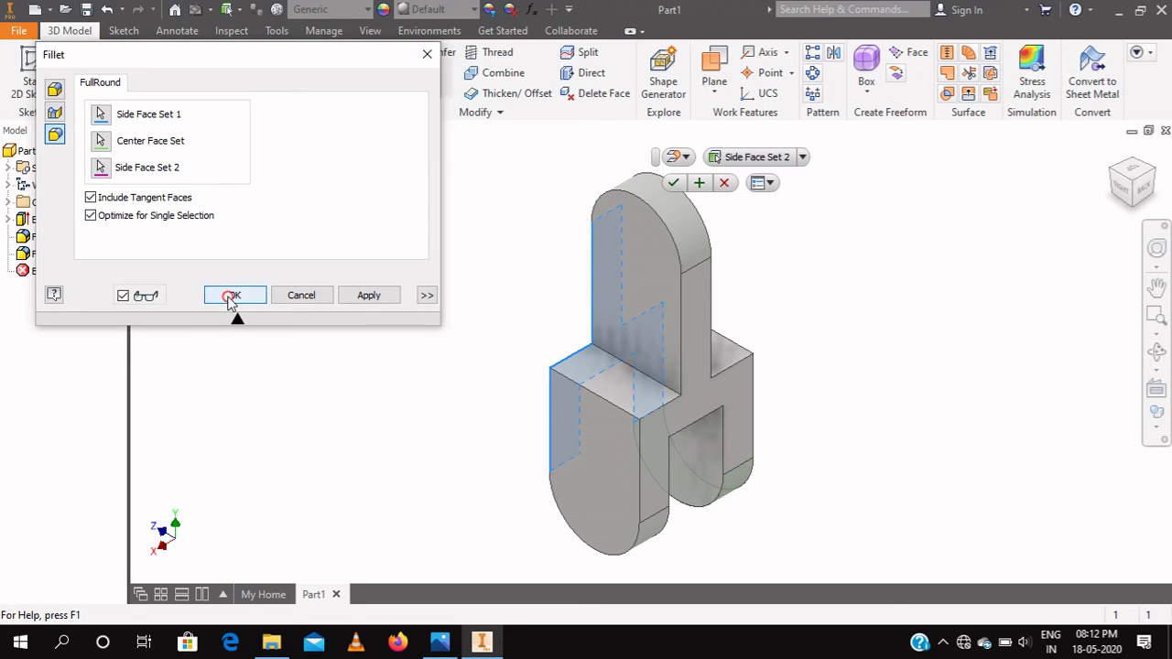
click(231, 295)
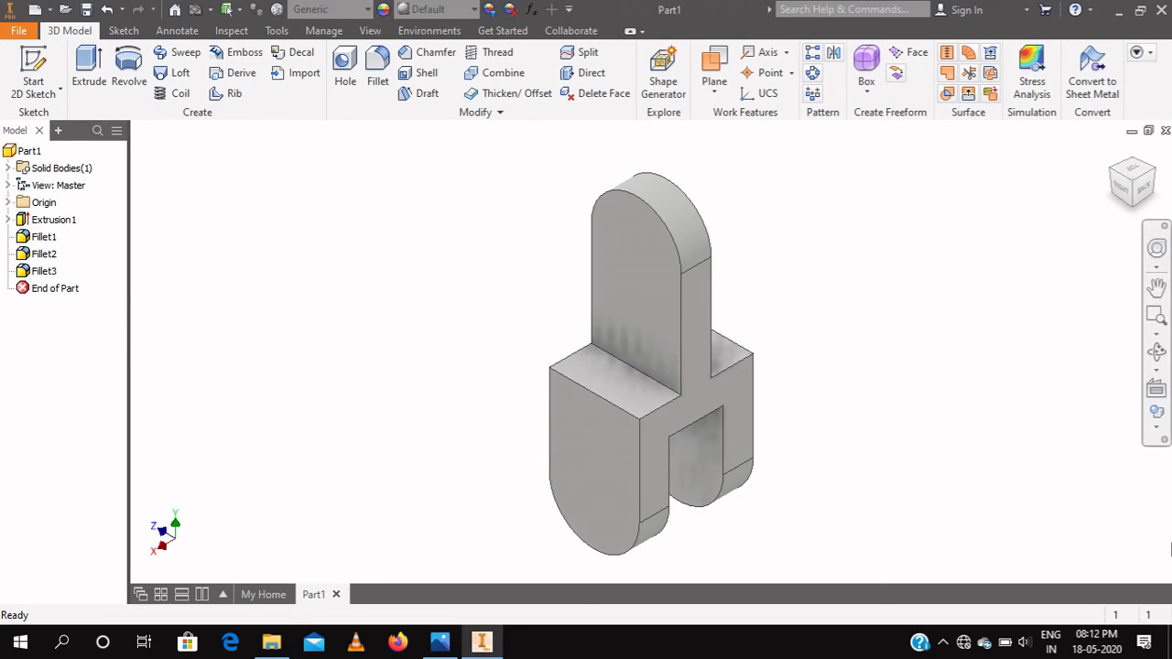
Place a 15 mm hole in the stem's rounded end, 15 from the side edge and 35 from the middle.
click(1122, 183)
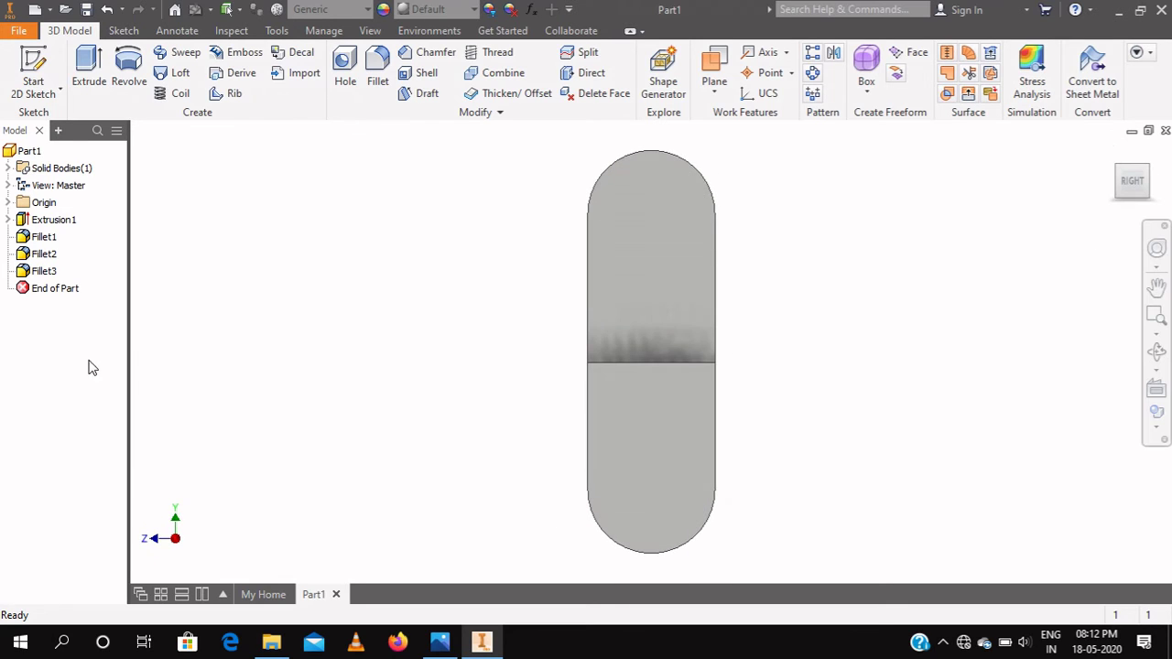
click(648, 218)
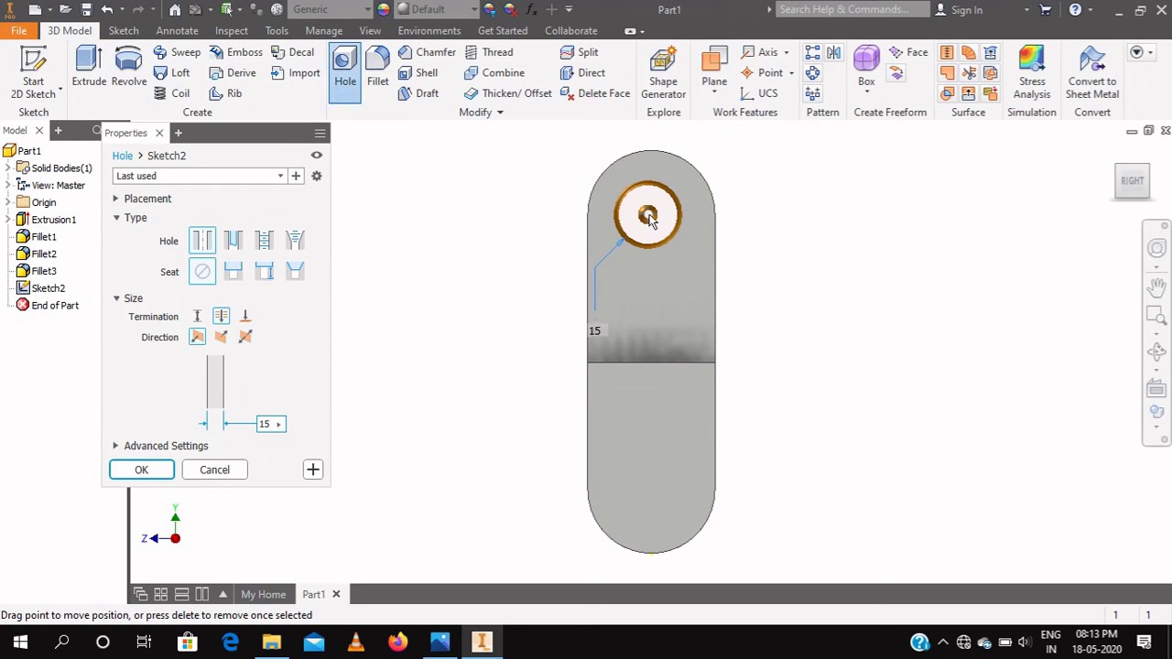
click(714, 226)
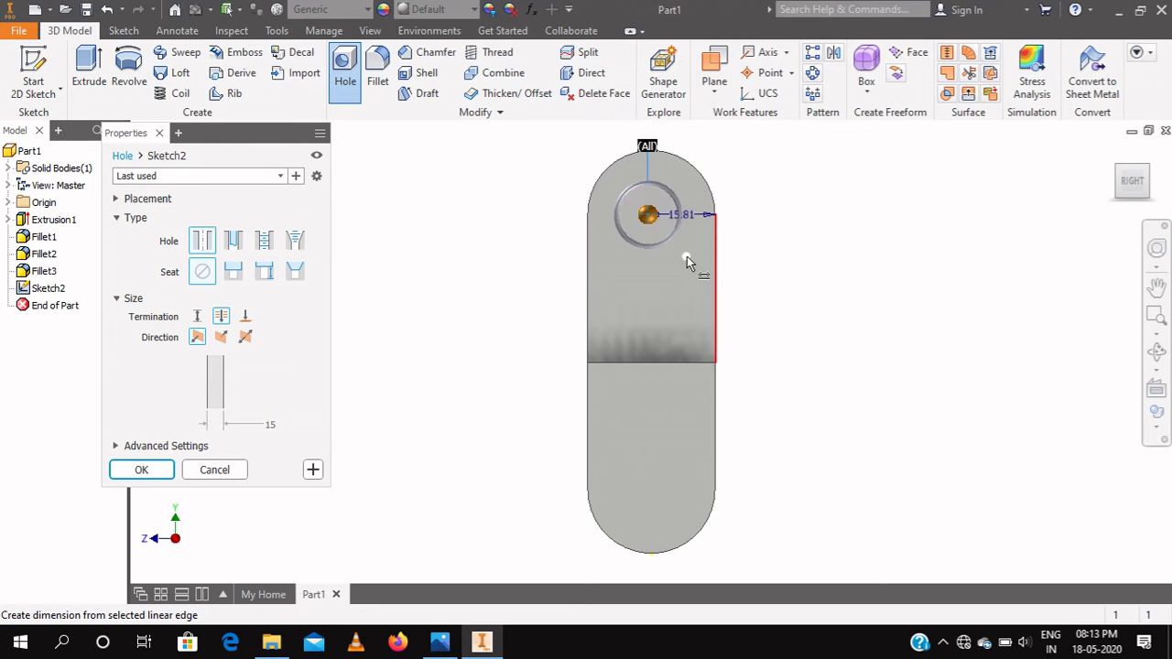
click(687, 256)
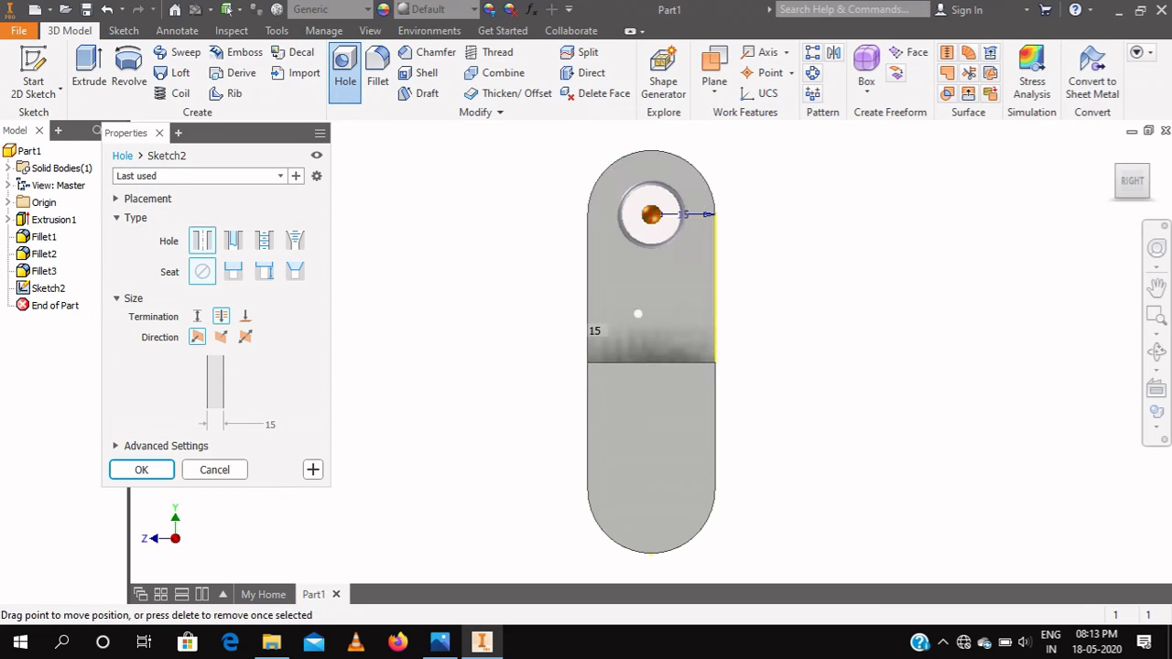
click(650, 215)
click(668, 364)
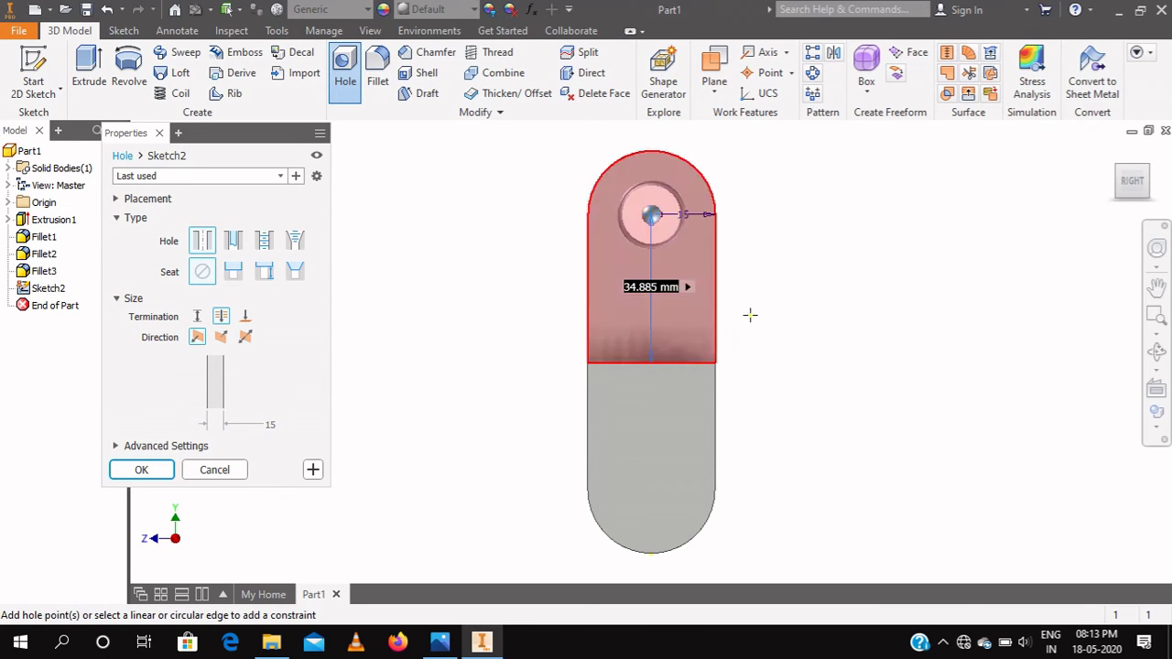
text(35)
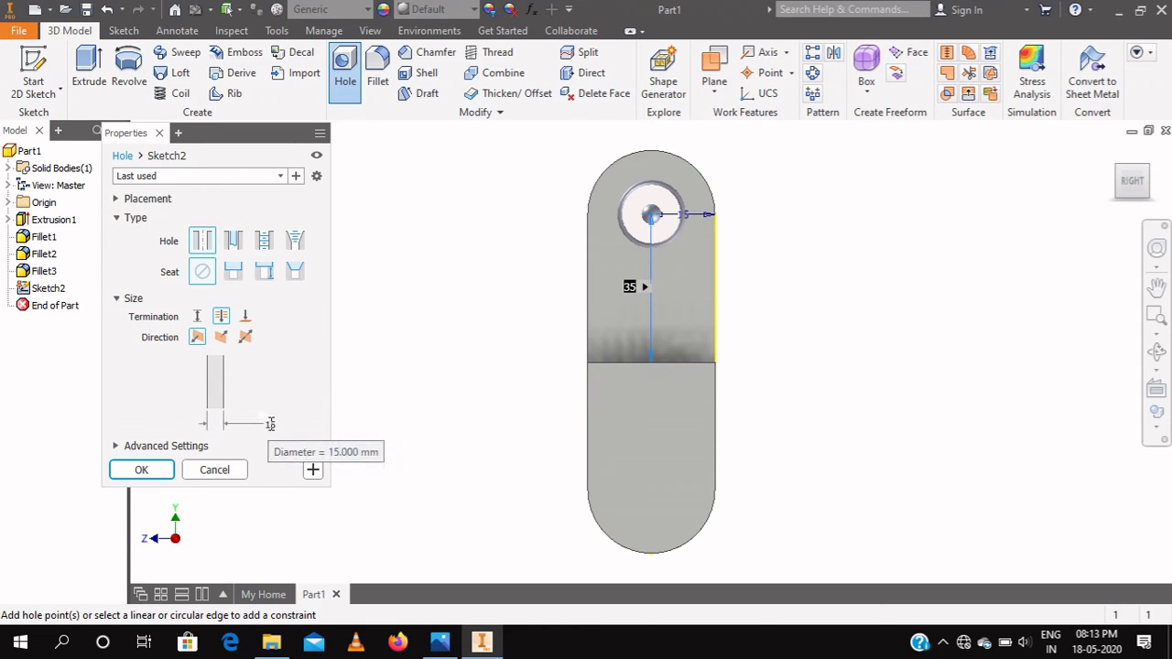
click(438, 646)
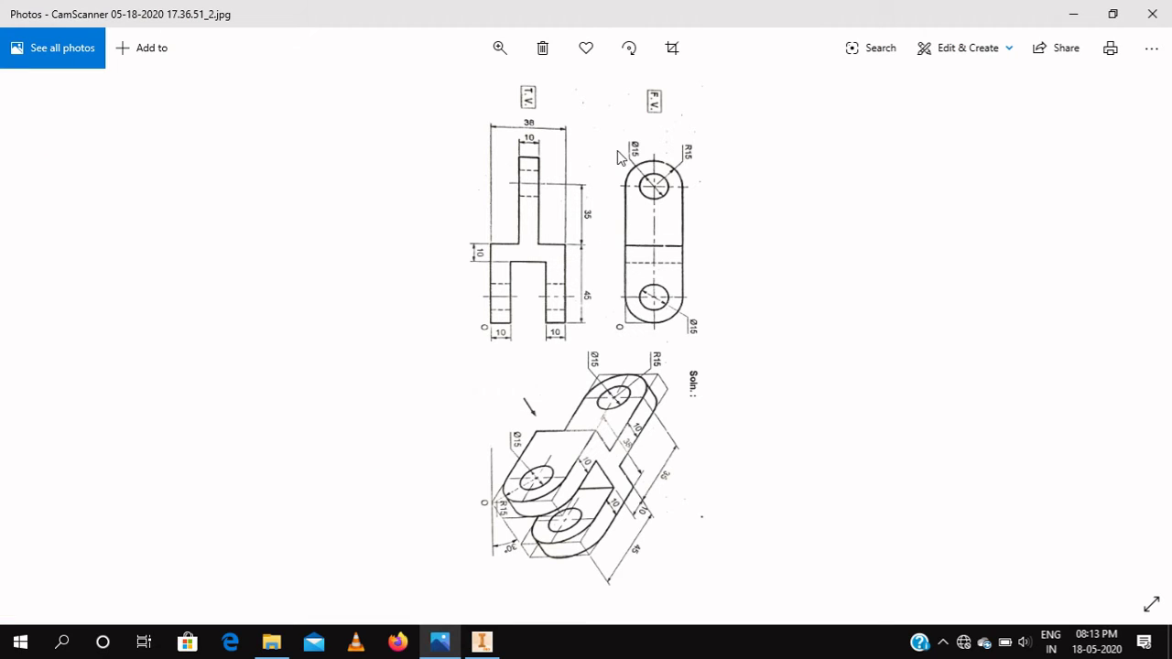
click(482, 644)
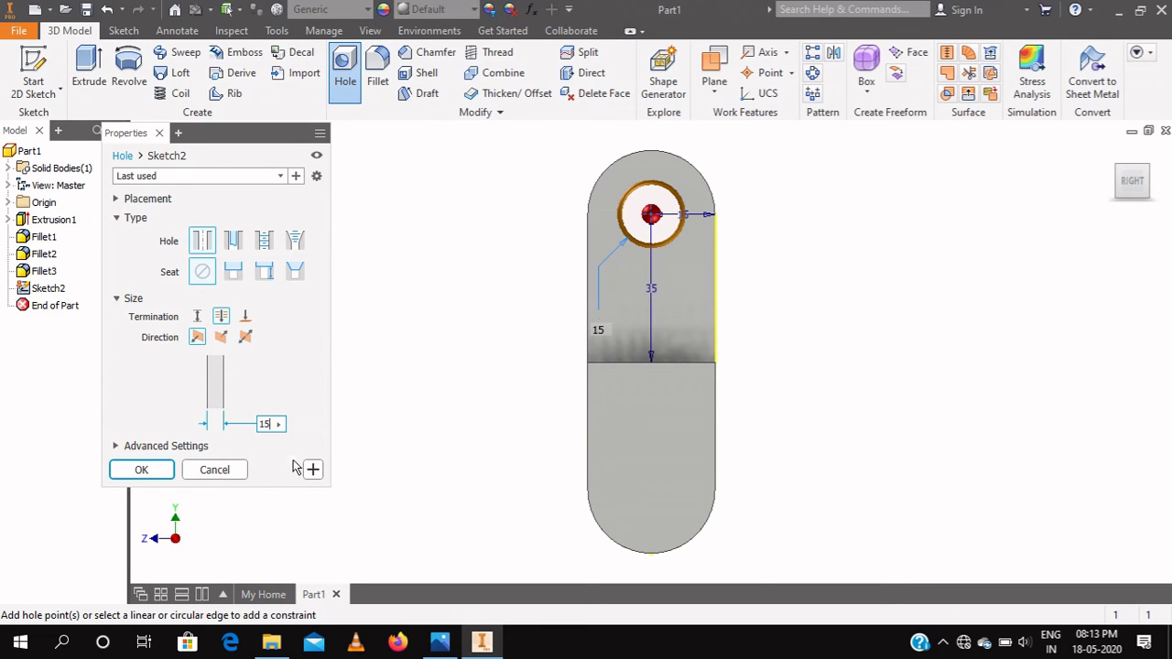
Place a hole centre on the lower rounded end, dimensioned 30 from the middle edge and from the left edge.
click(138, 470)
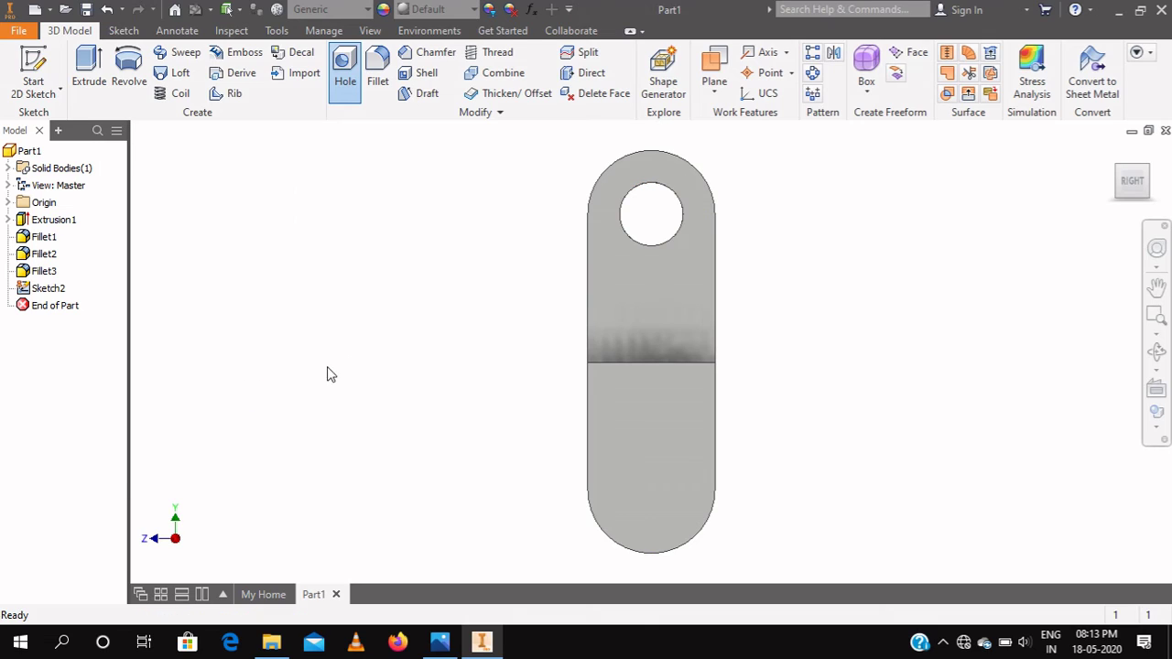
click(657, 490)
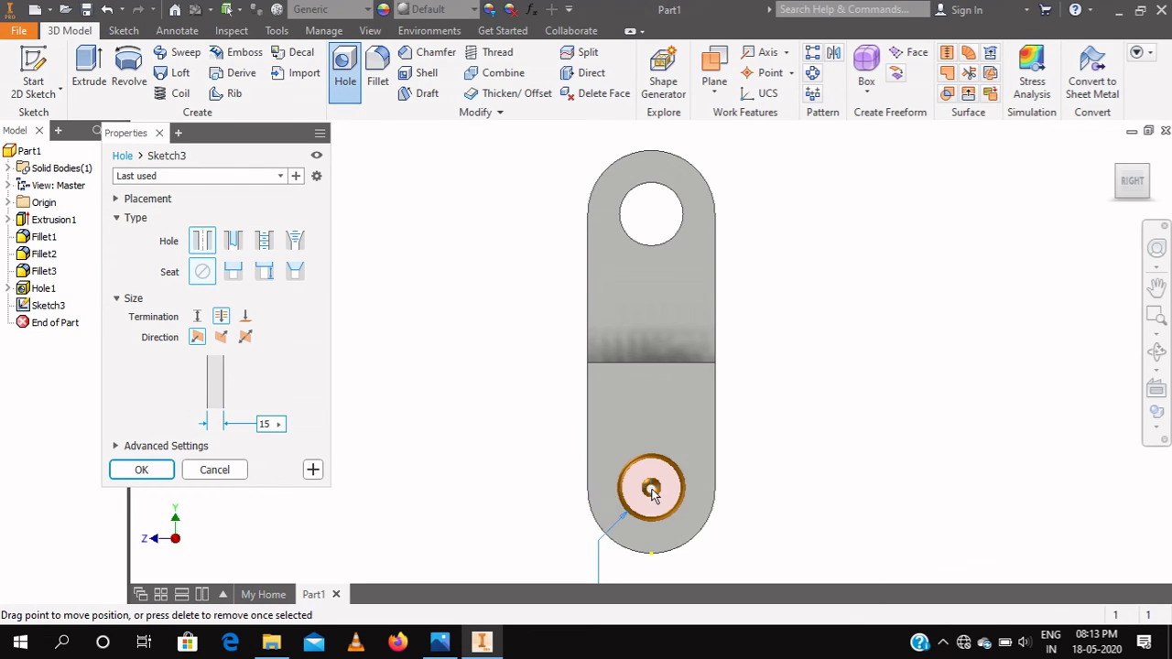
click(650, 363)
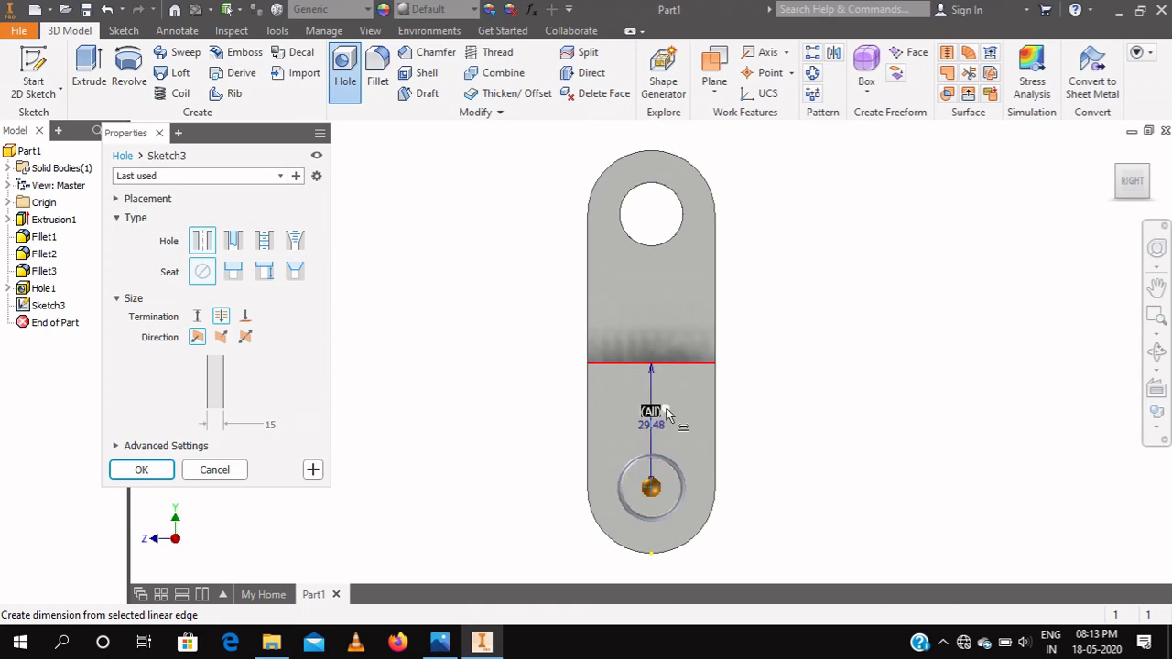
click(666, 414)
text(30)
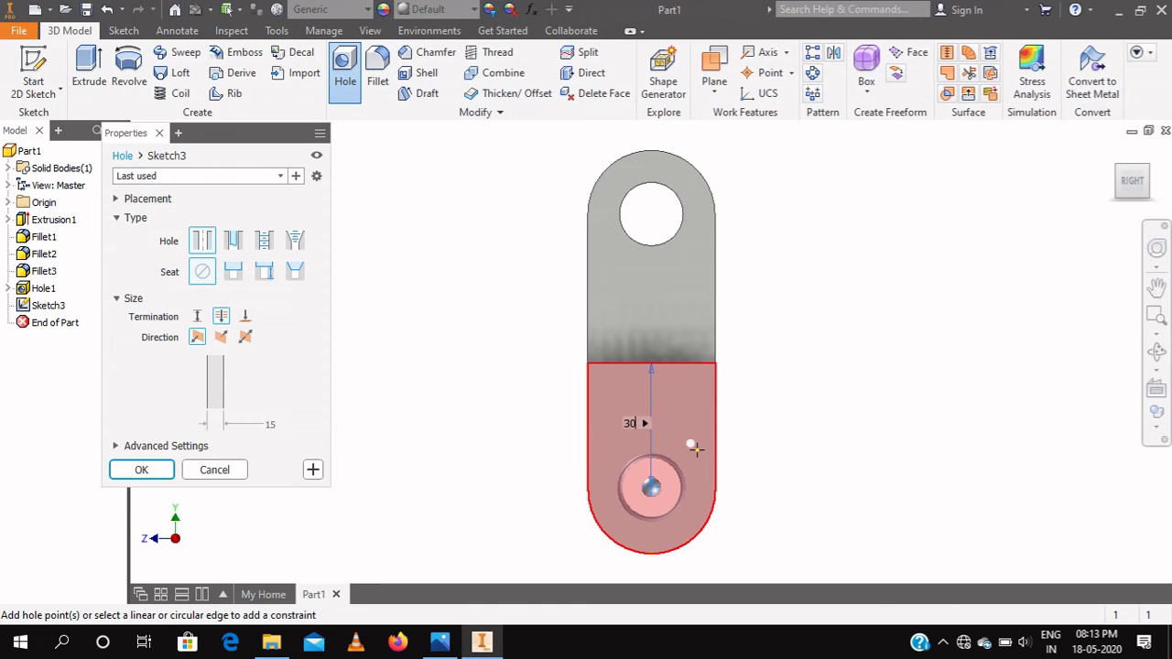
key(Return)
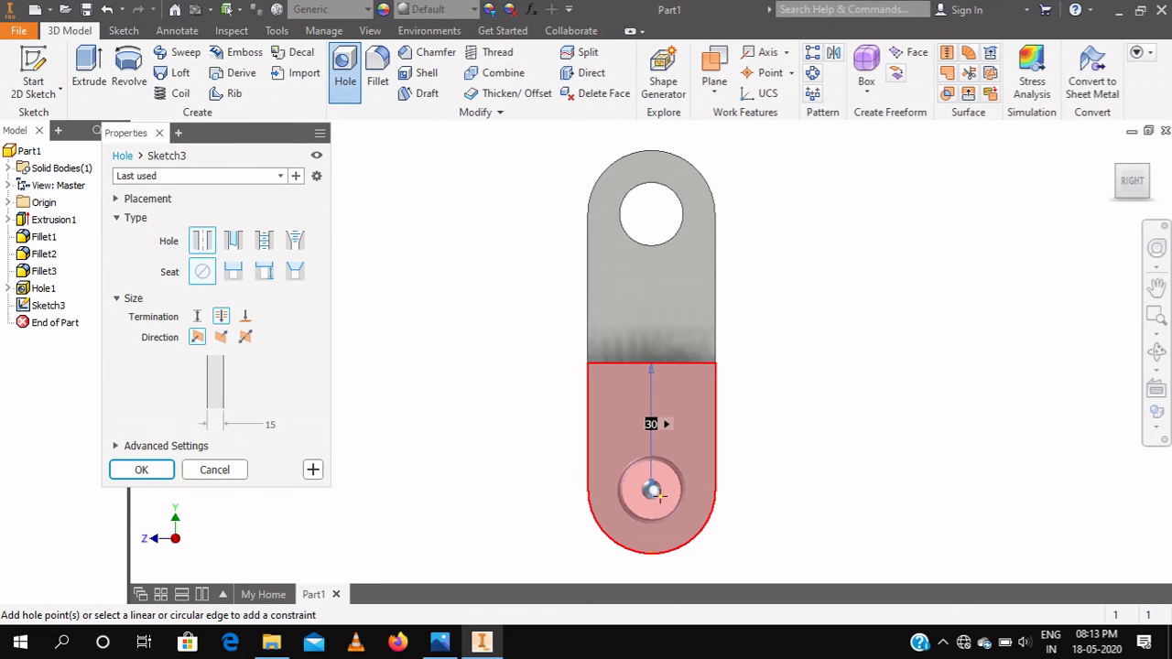
click(652, 495)
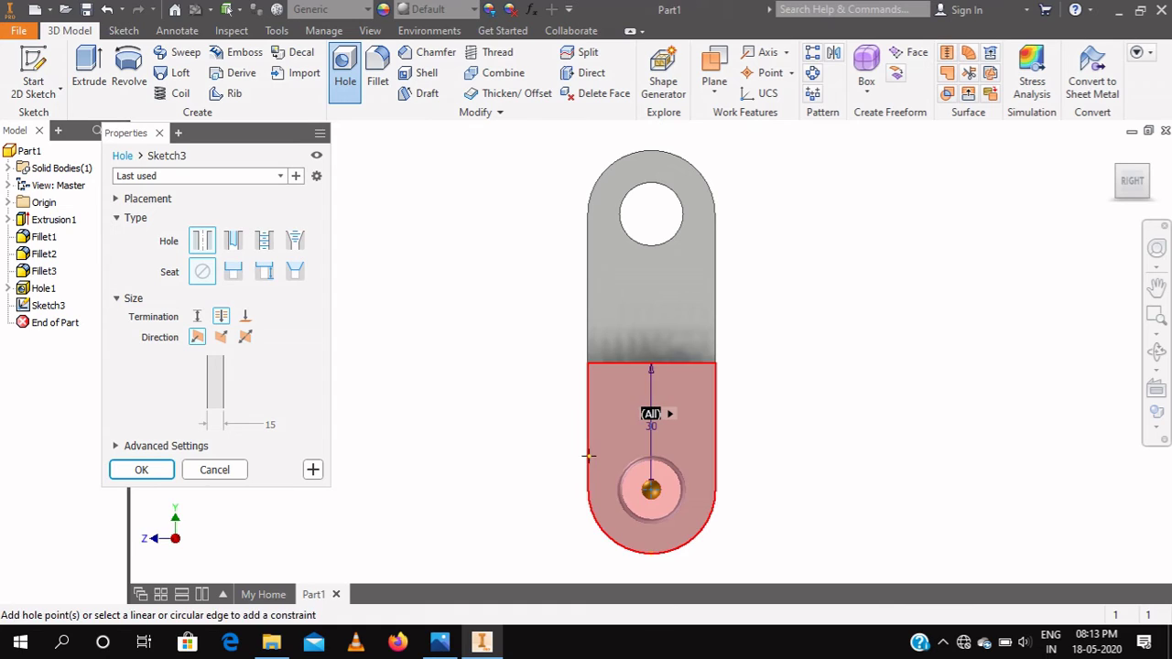
click(591, 463)
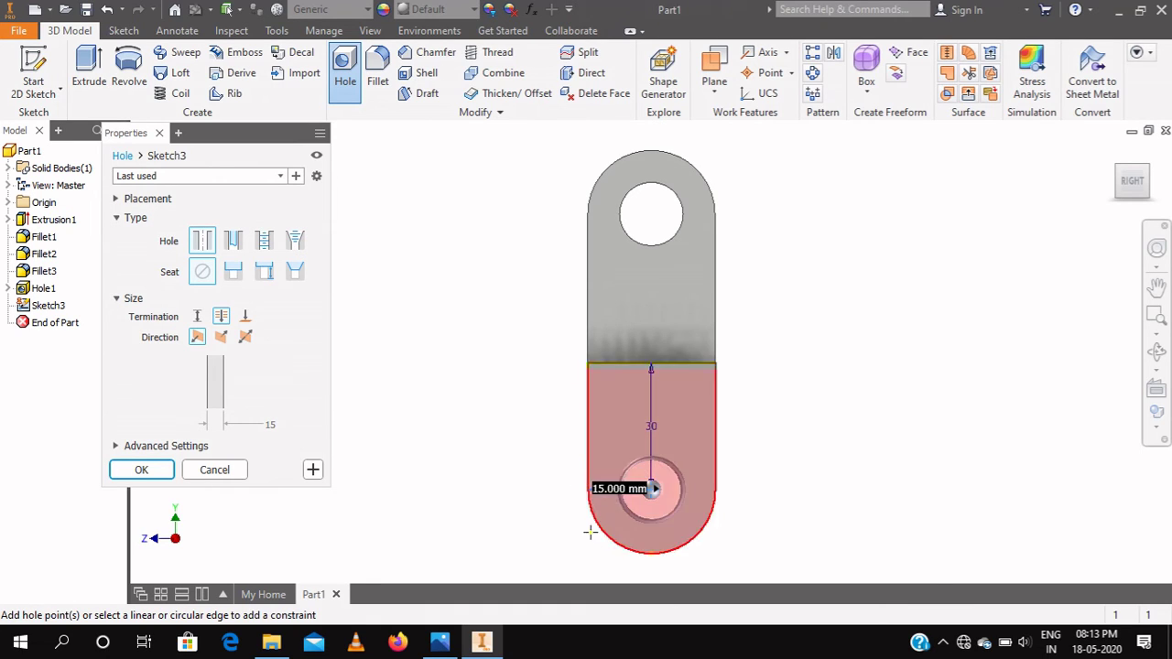
Make it a simple 15 mm through-all hole and confirm it.
click(222, 319)
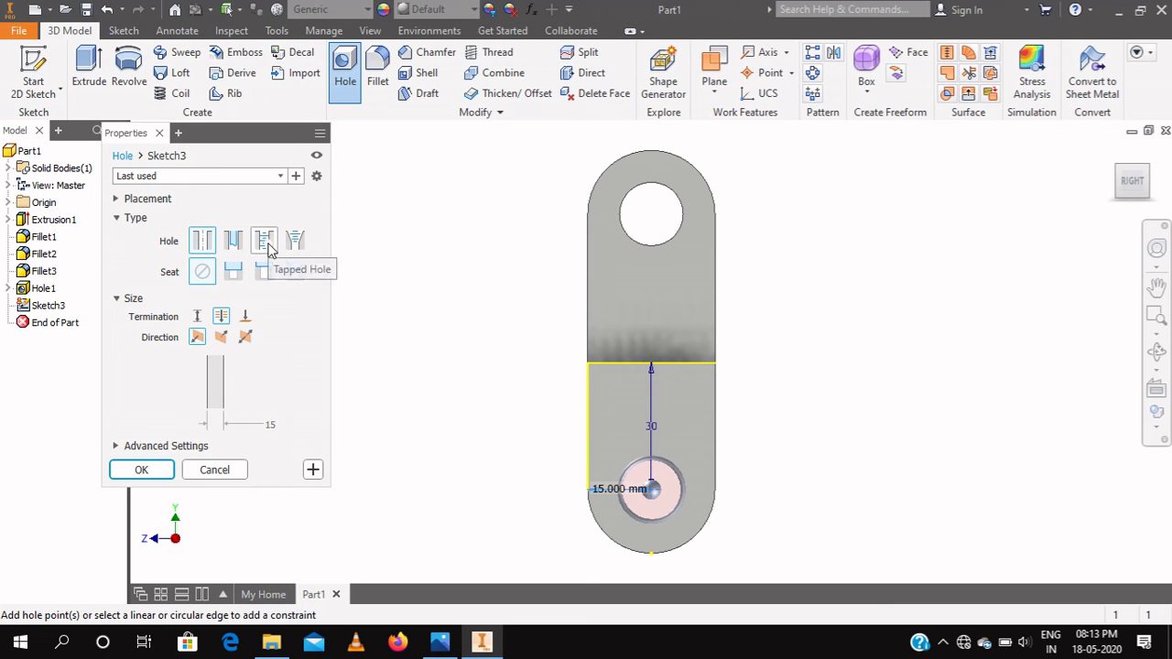
click(202, 241)
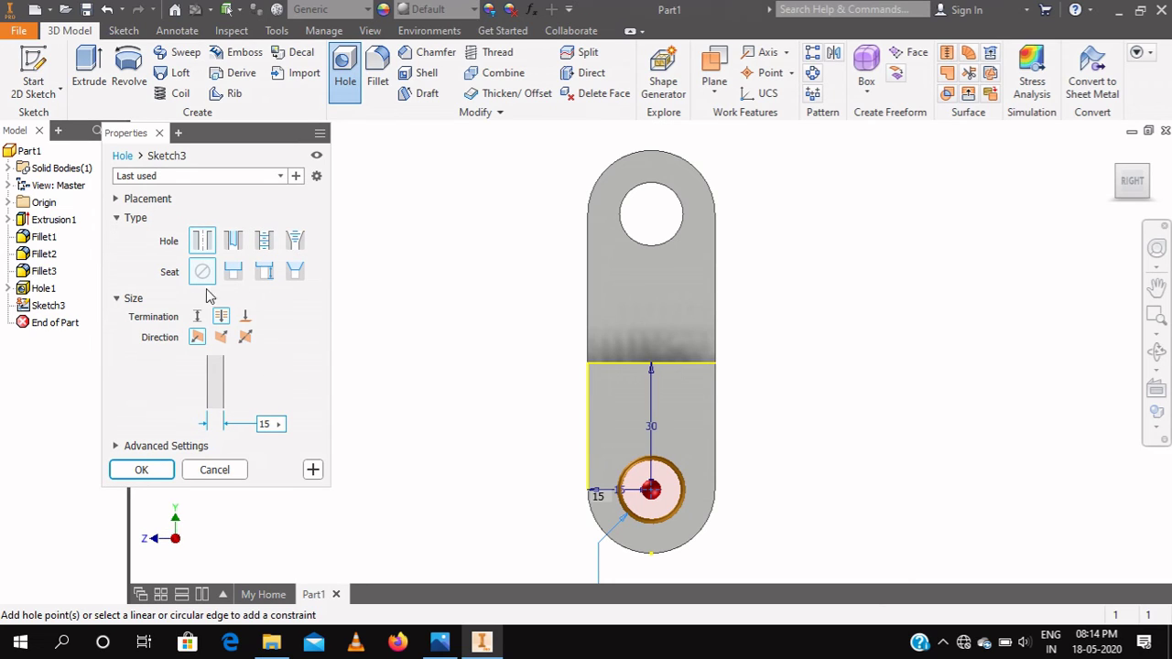
click(153, 476)
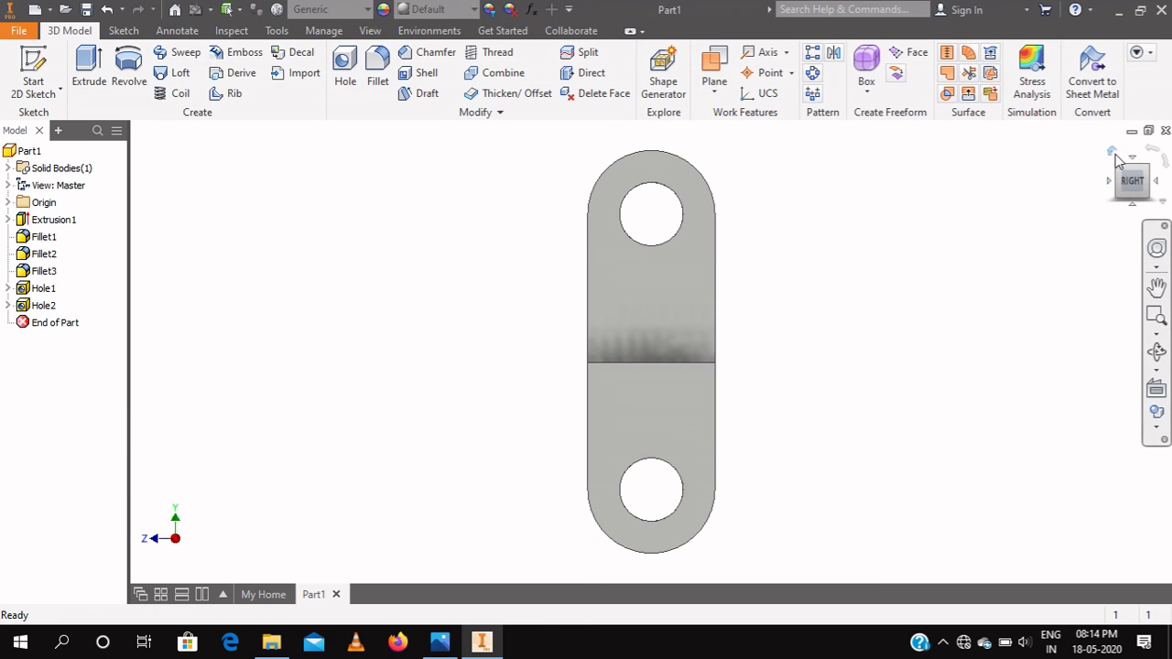
From the home view, give the whole forked part a Dark Green appearance, then select Hole1.
click(1113, 152)
scroll(650, 432, down, 4)
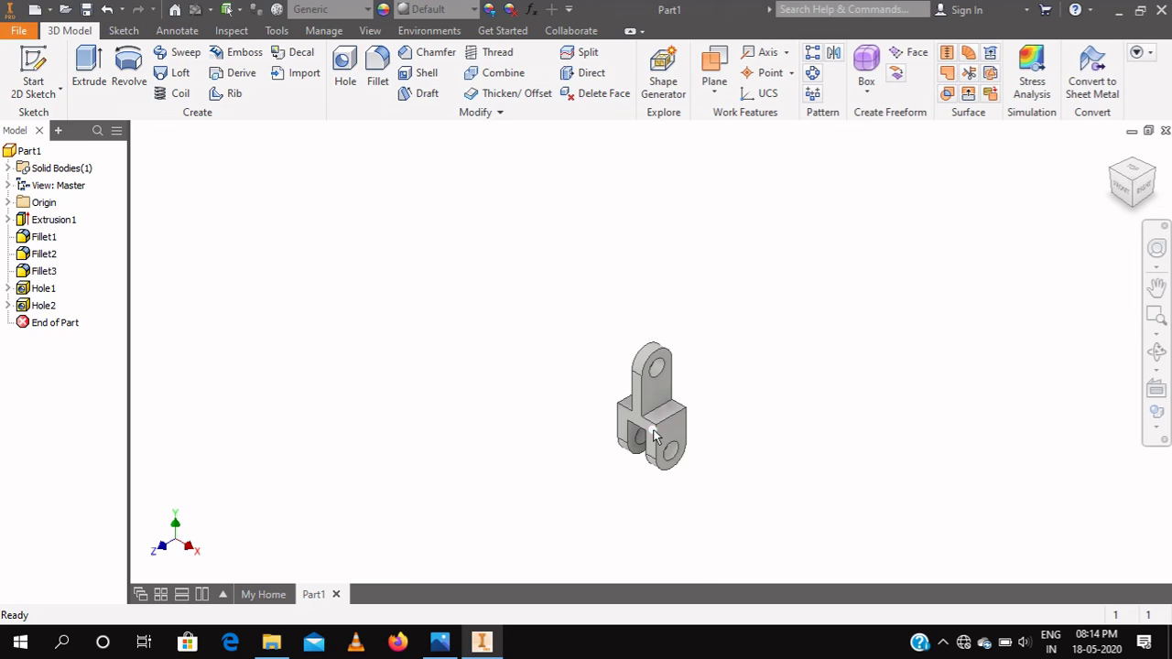
scroll(654, 436, up, 6)
scroll(651, 437, down, 2)
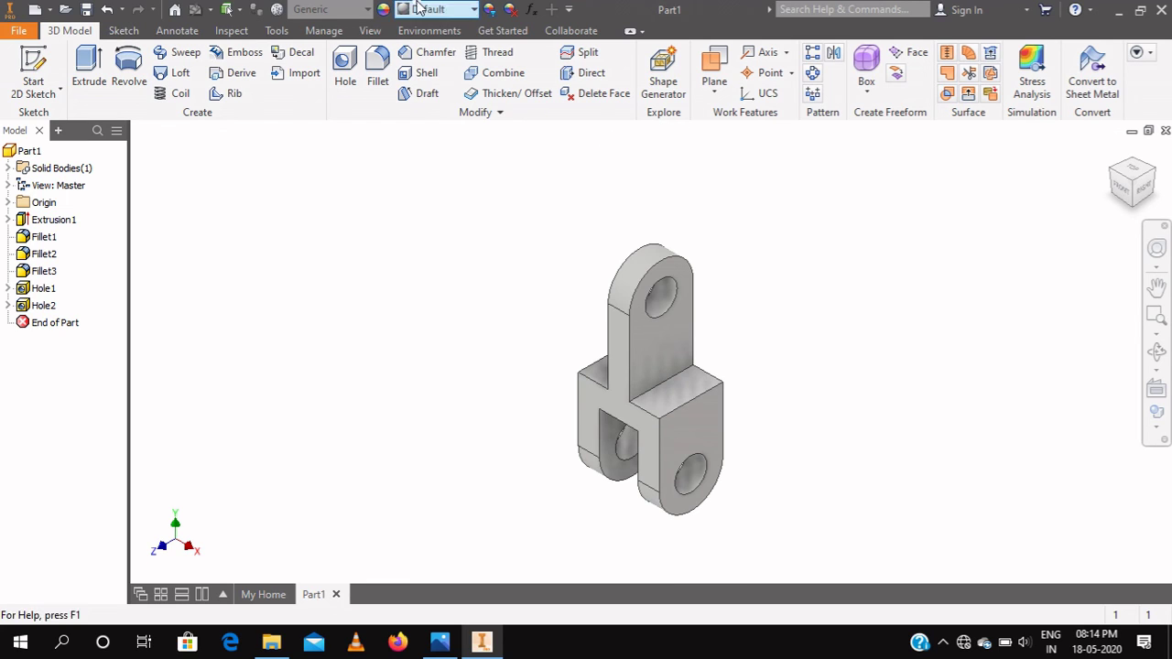
click(473, 10)
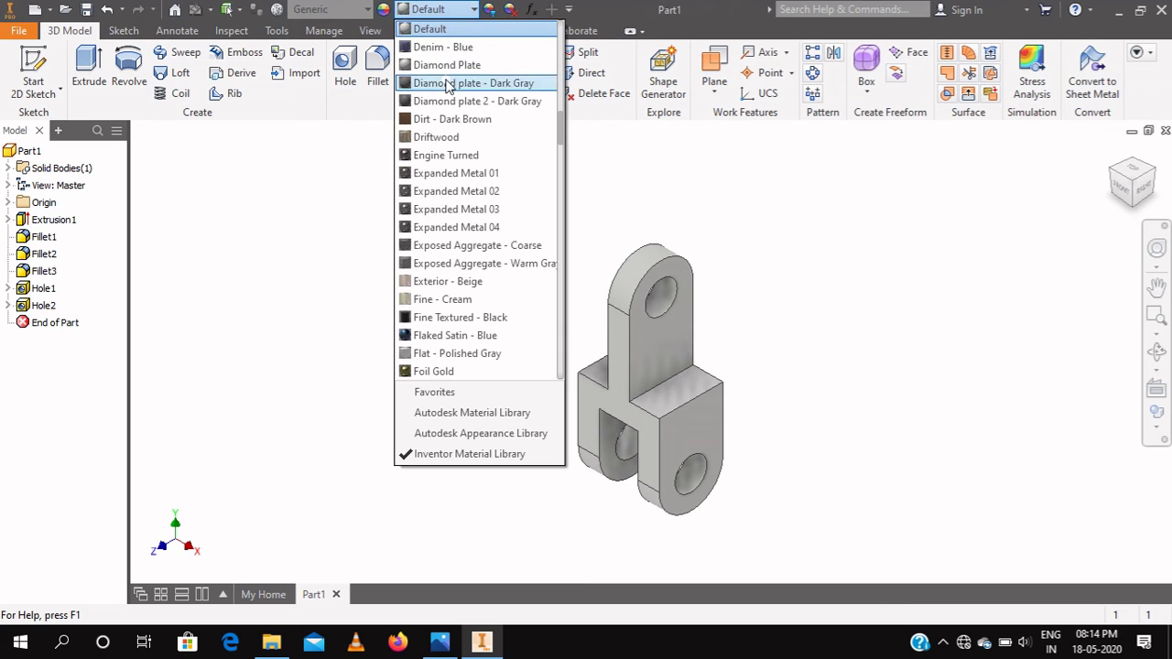
scroll(444, 134, up, 1)
scroll(435, 142, up, 2)
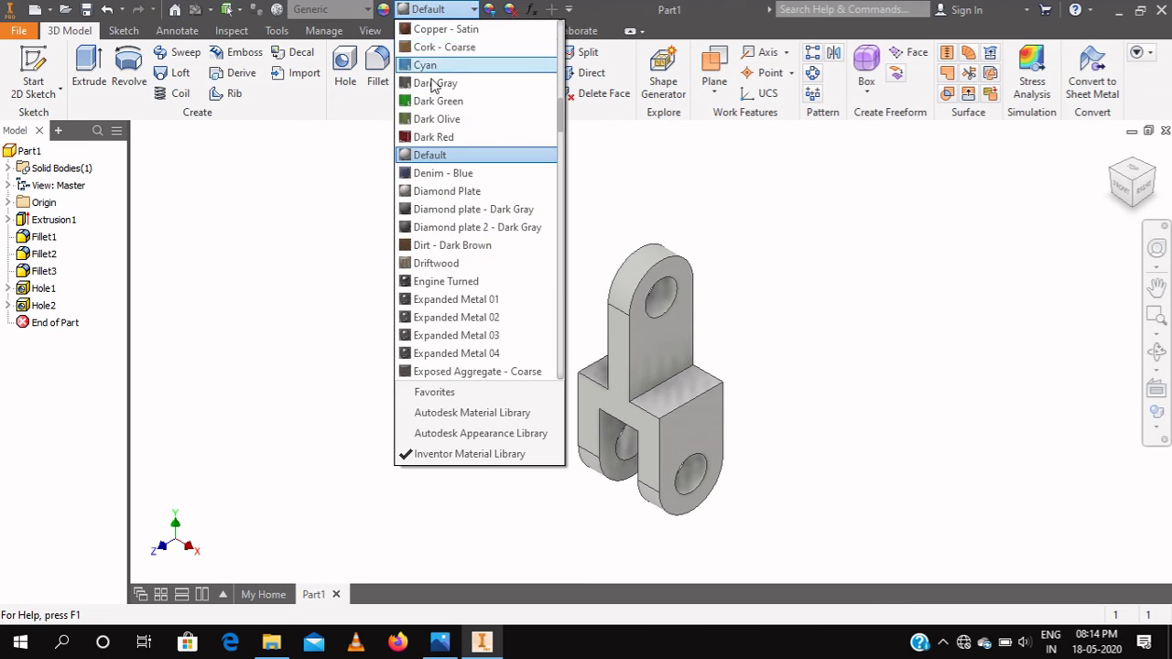
scroll(427, 152, up, 1)
click(434, 157)
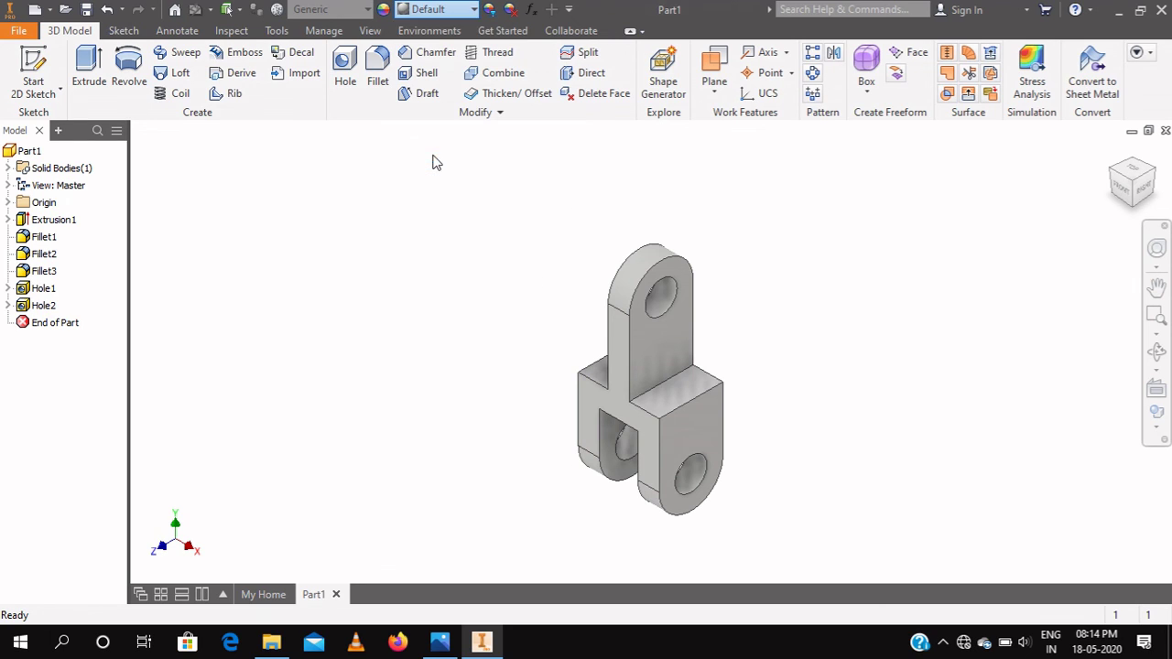
click(653, 307)
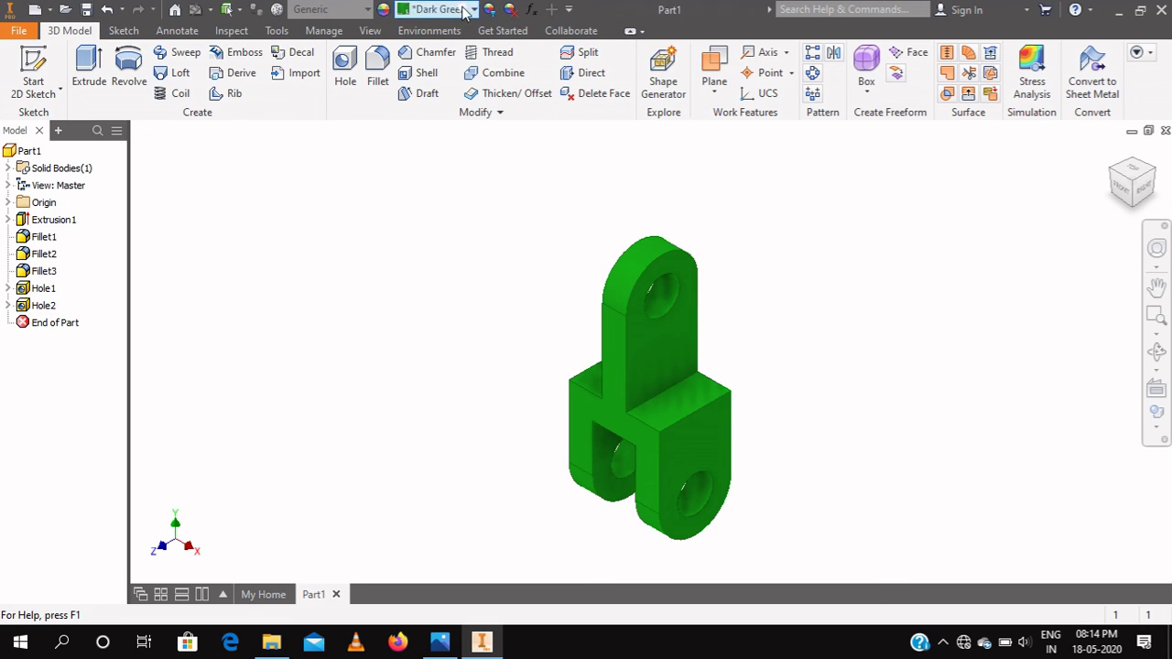
click(24, 291)
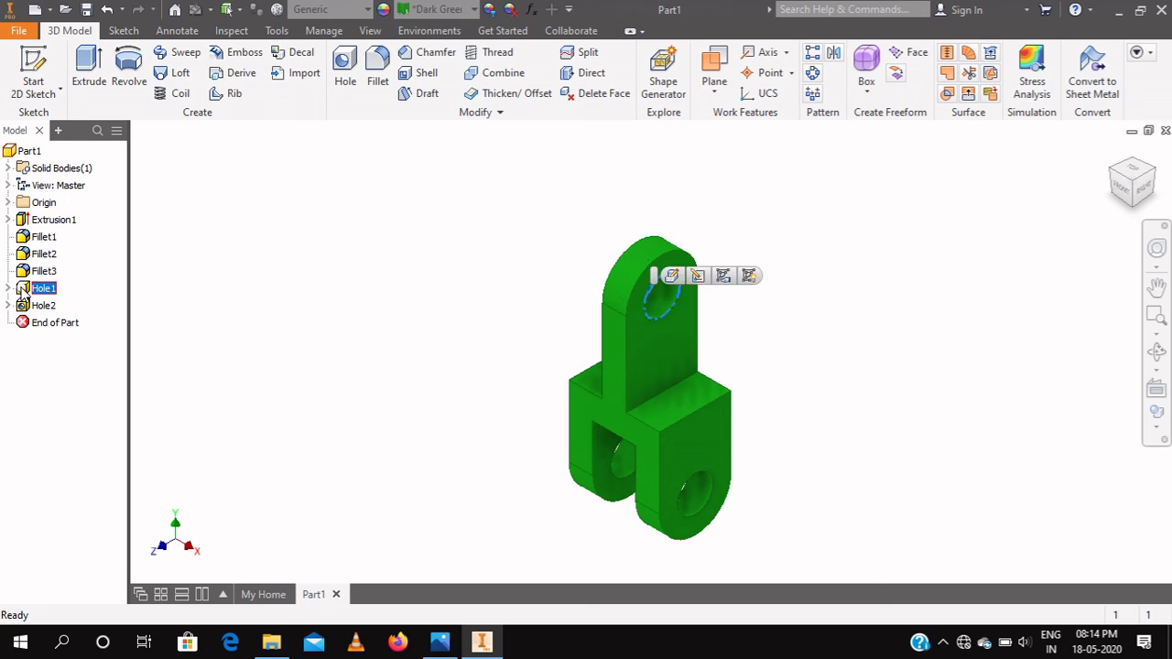
Apply the Magenta appearance to Hole1's faces.
click(473, 10)
scroll(440, 220, up, 2)
scroll(440, 220, down, 2)
scroll(440, 220, up, 3)
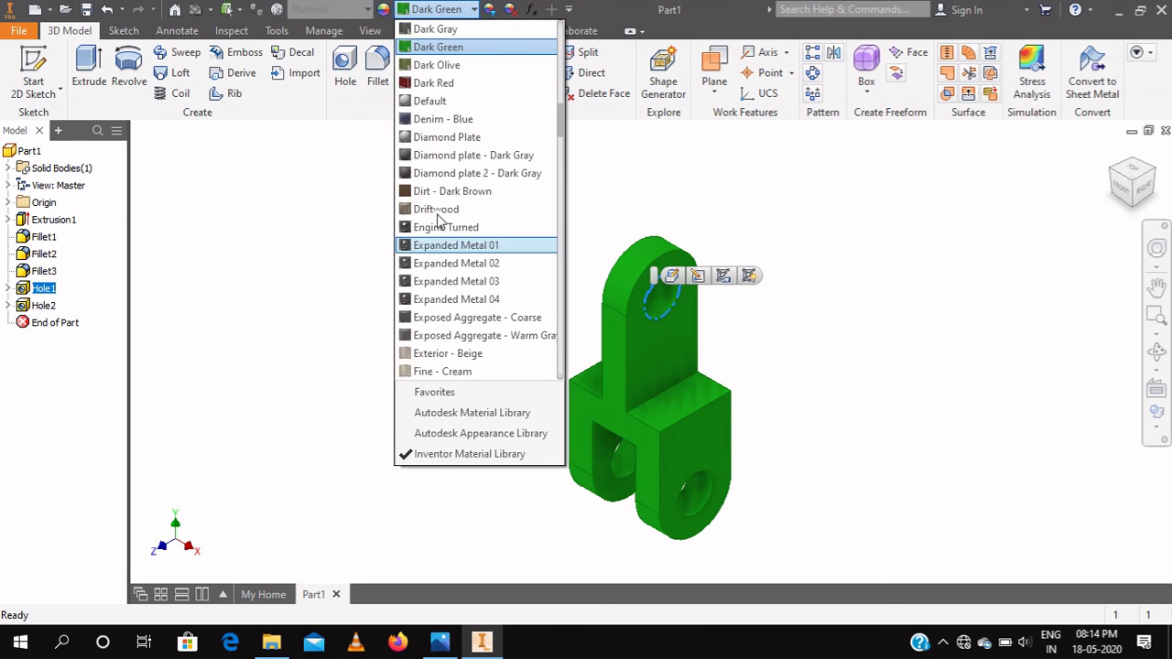
scroll(439, 220, up, 3)
scroll(440, 219, up, 1)
scroll(441, 216, down, 3)
scroll(443, 213, down, 4)
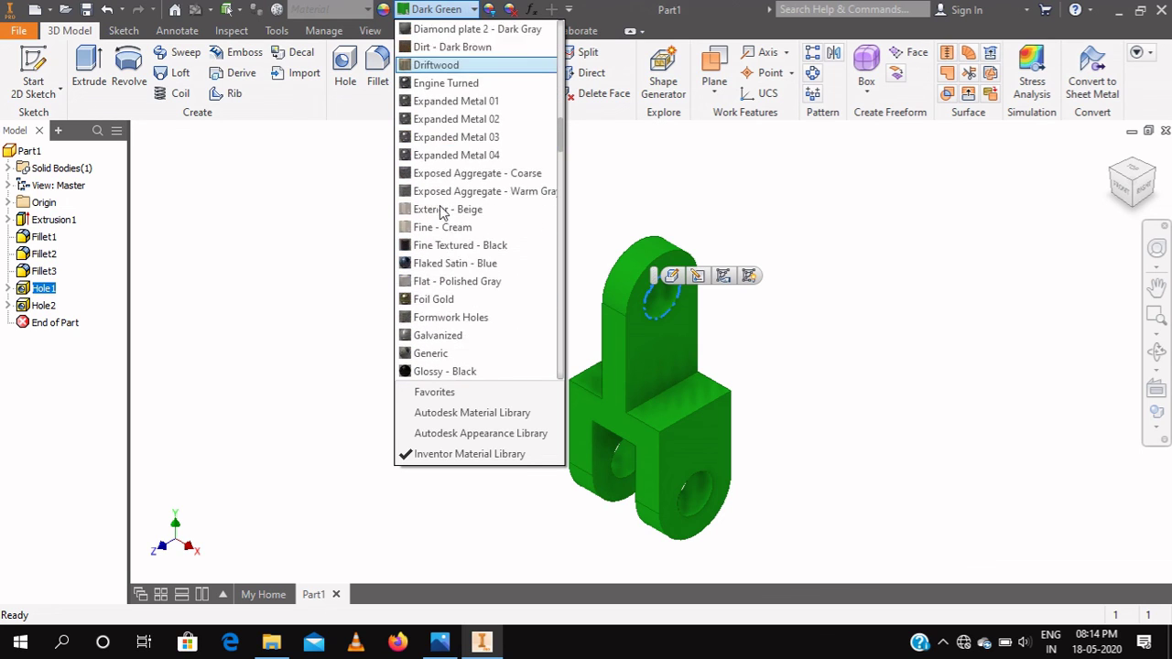
scroll(442, 214, down, 2)
scroll(444, 218, down, 3)
scroll(446, 223, down, 2)
scroll(448, 228, down, 3)
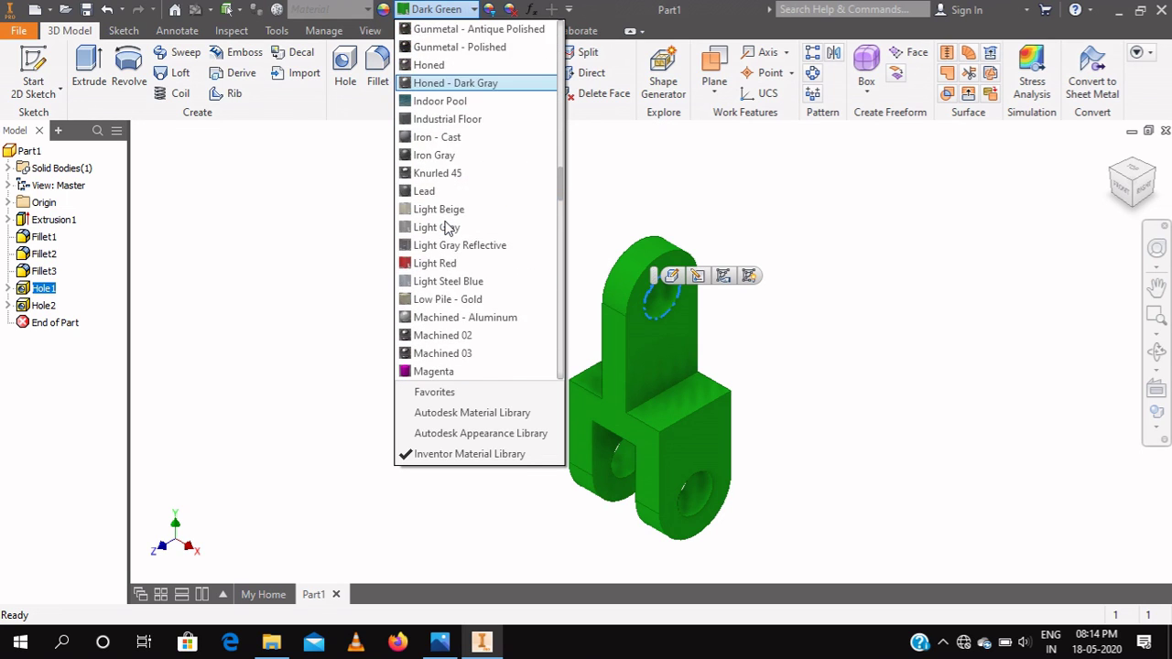
scroll(446, 228, down, 3)
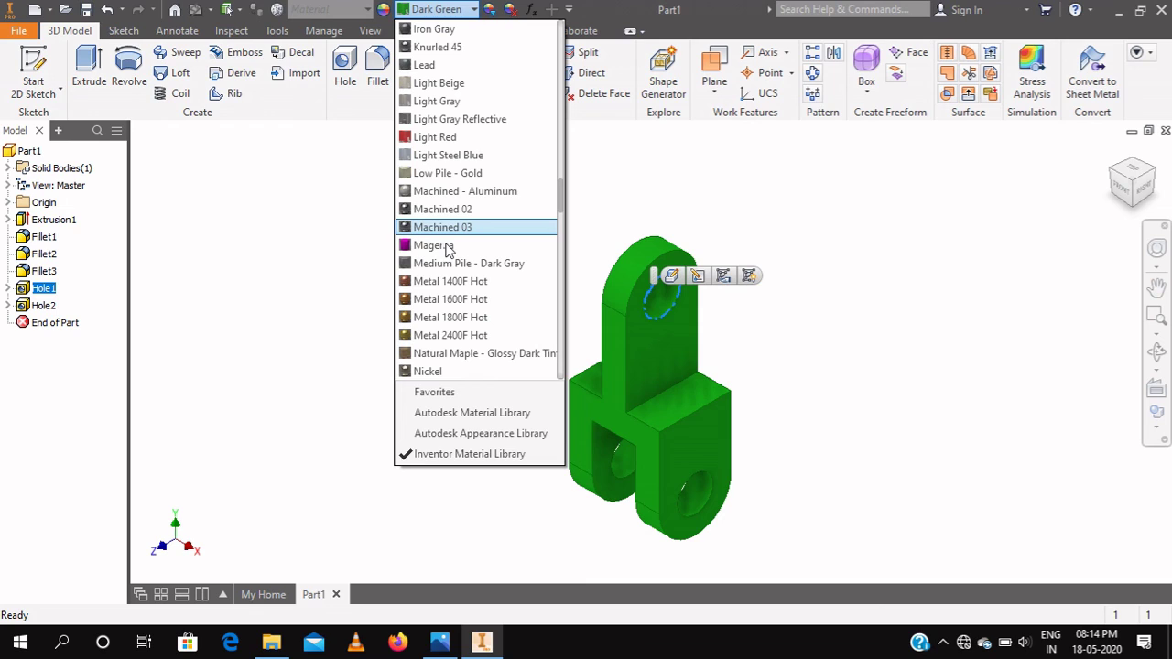
click(449, 246)
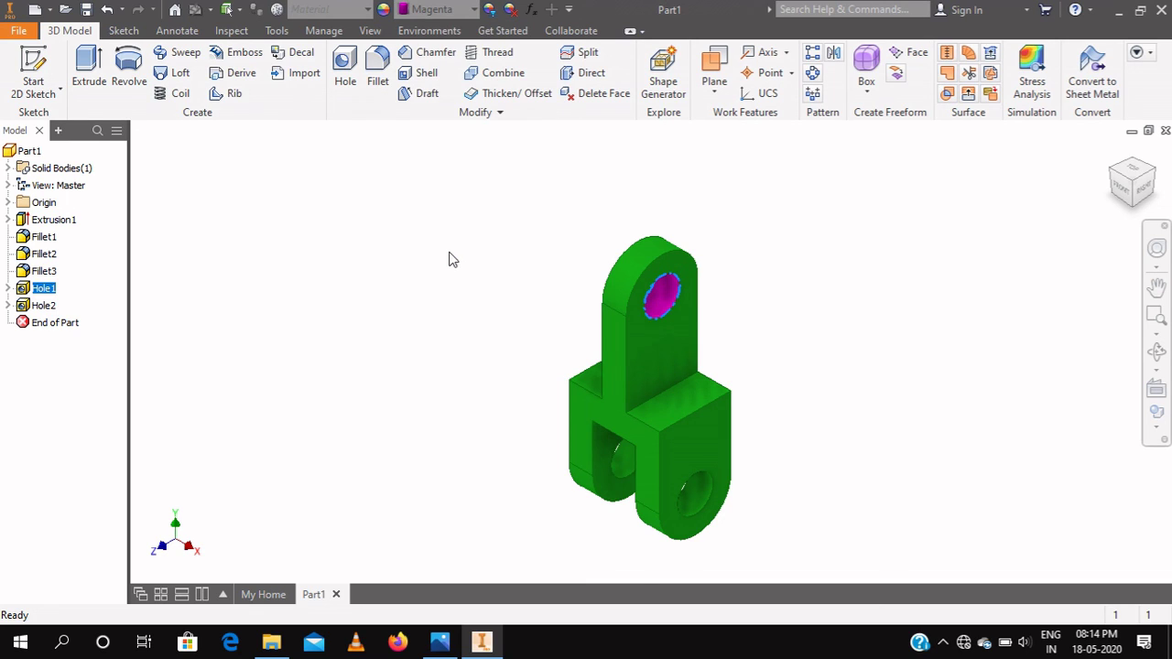
Apply Magenta to Hole2's faces as well and clear the selection.
click(21, 307)
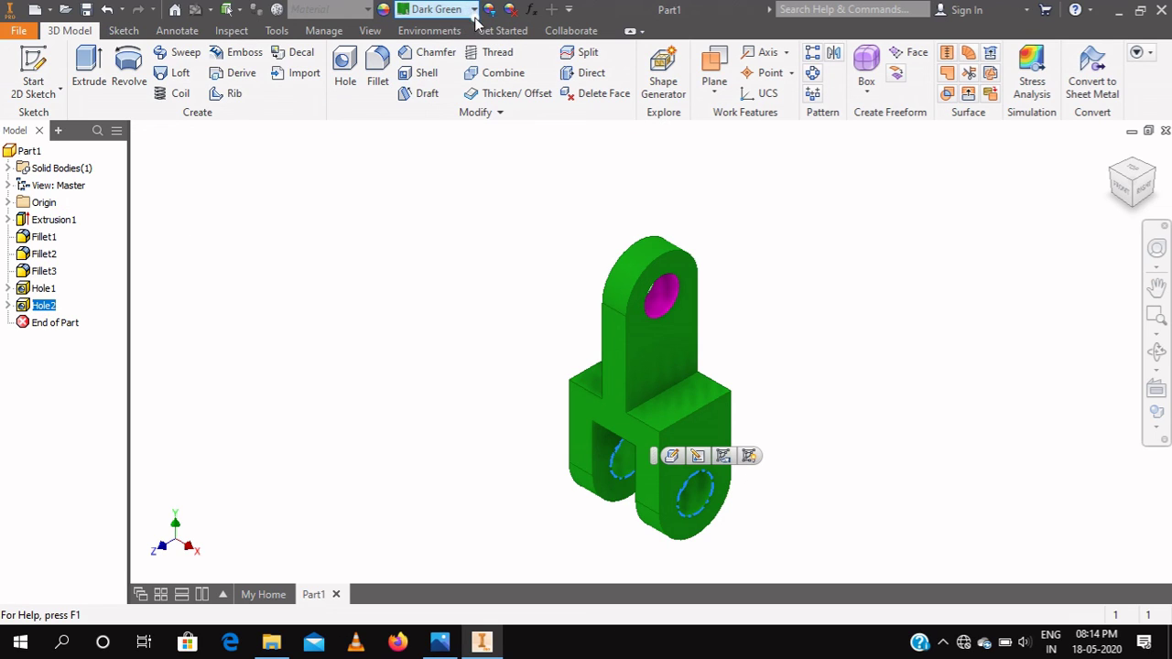
click(474, 11)
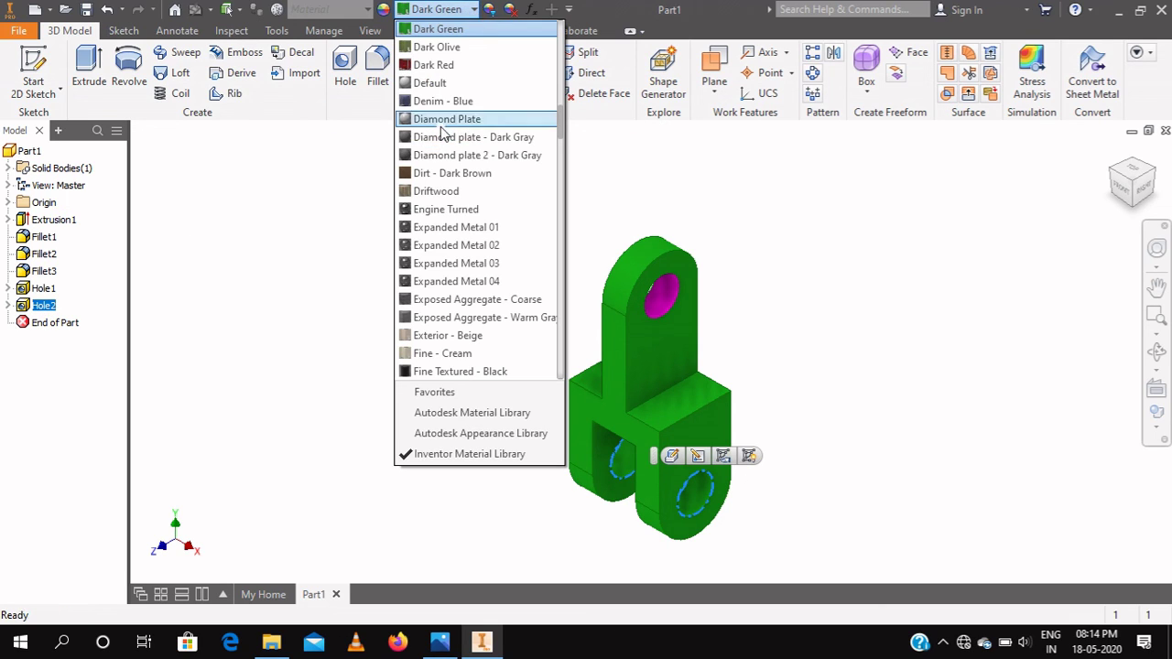
scroll(443, 133, down, 1)
scroll(445, 137, down, 2)
scroll(447, 142, down, 2)
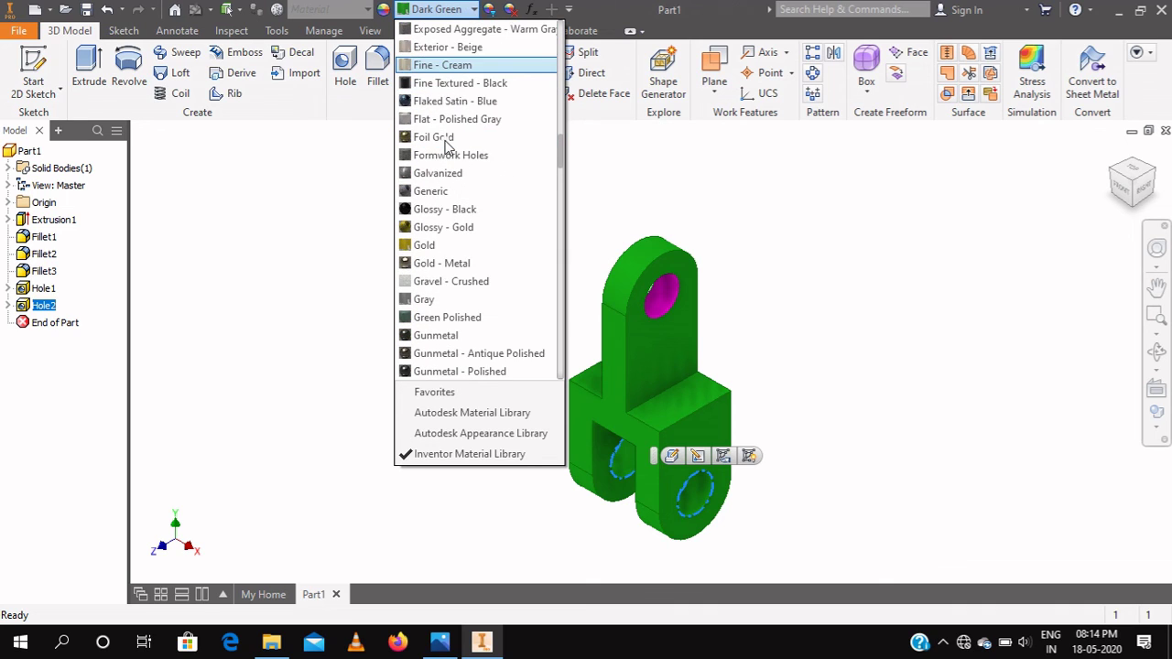
scroll(448, 149, down, 2)
scroll(450, 152, down, 3)
scroll(451, 155, down, 2)
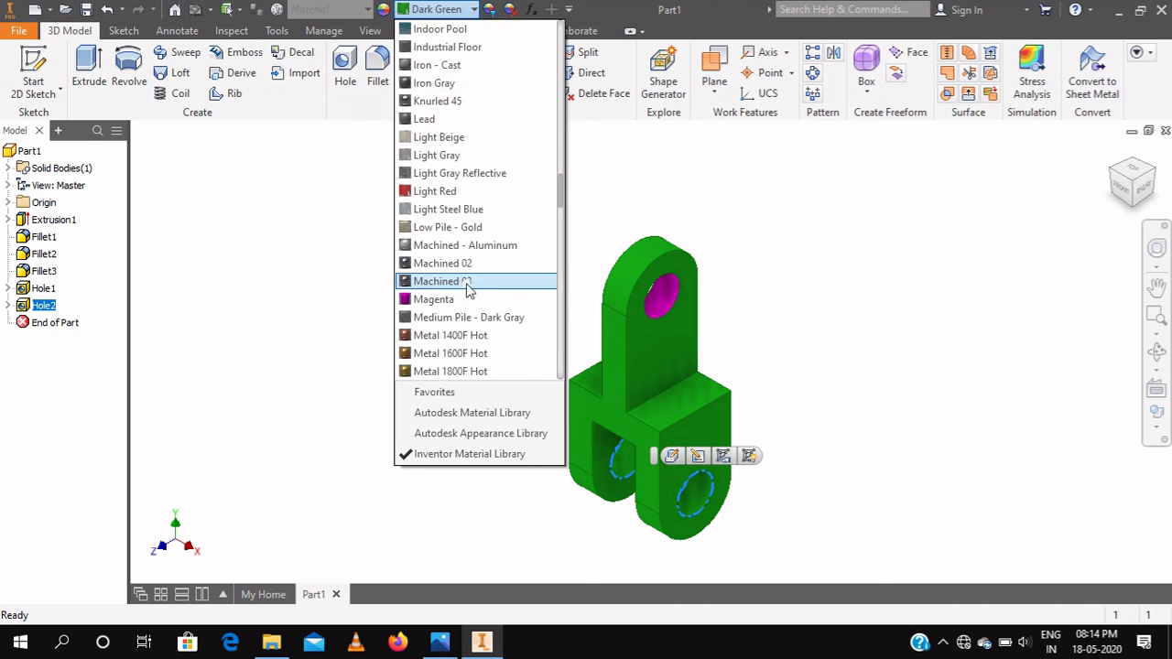
click(434, 299)
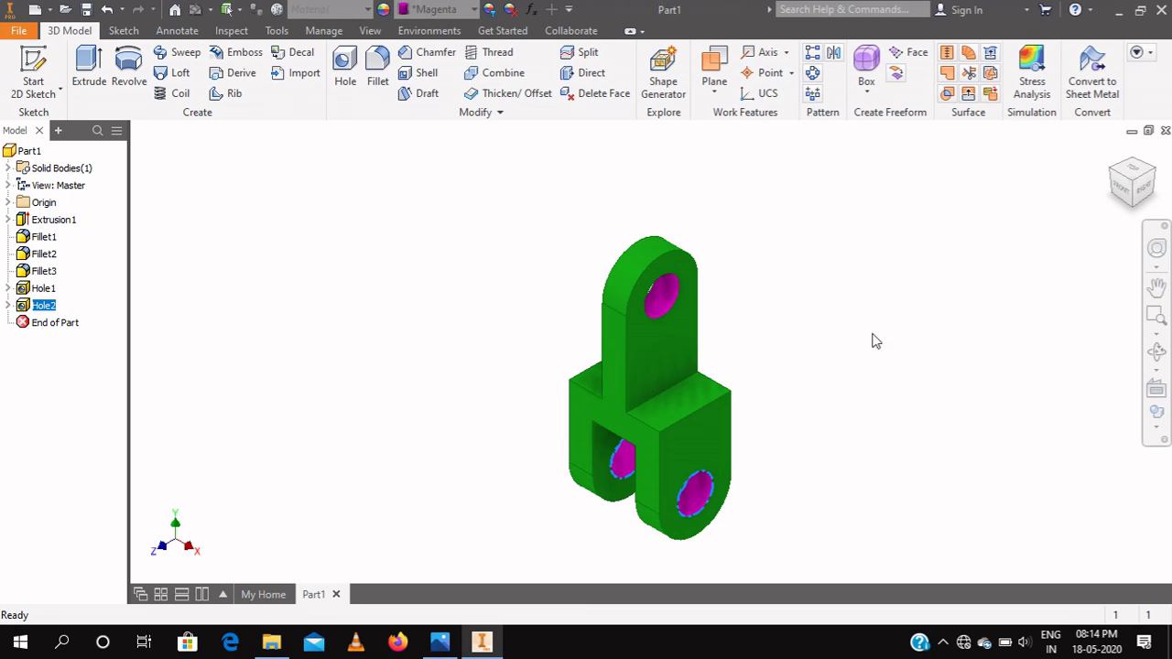
click(936, 369)
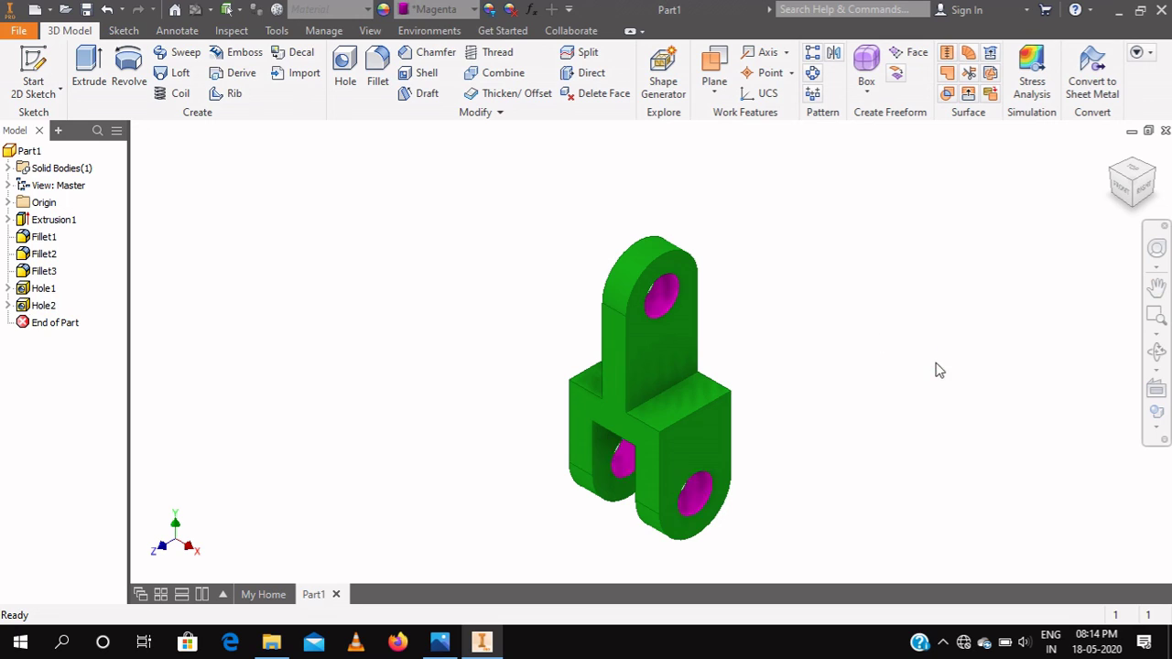
Raise the Grey Room lighting style's exposure to 2.24 and save the style.
click(370, 30)
click(309, 93)
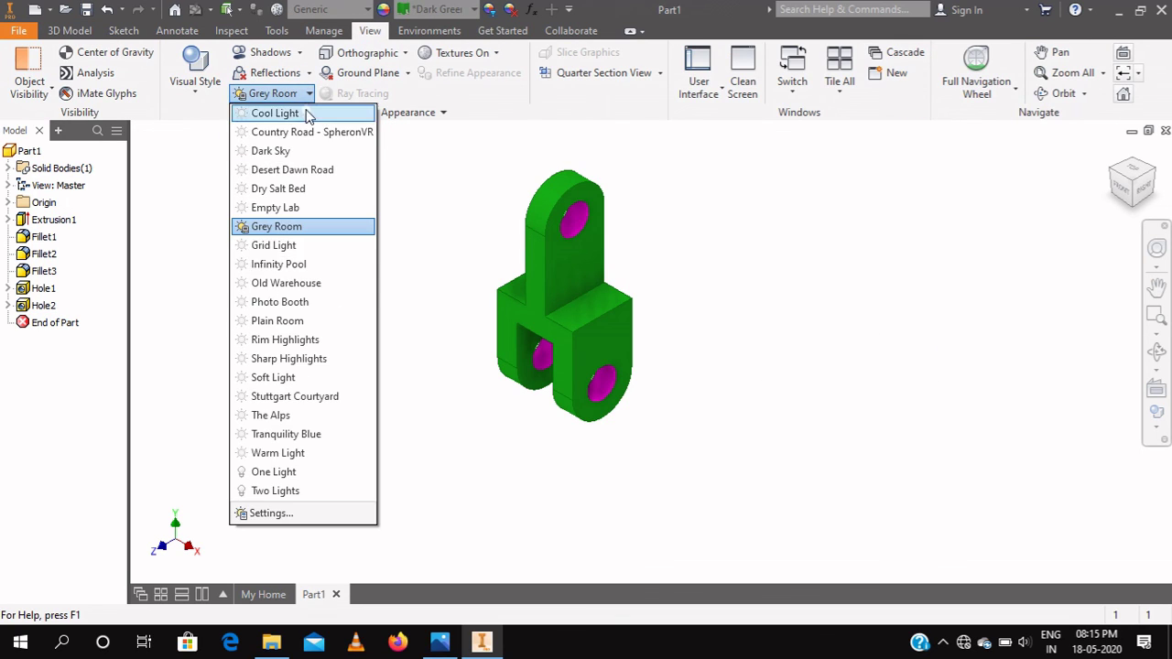
click(274, 520)
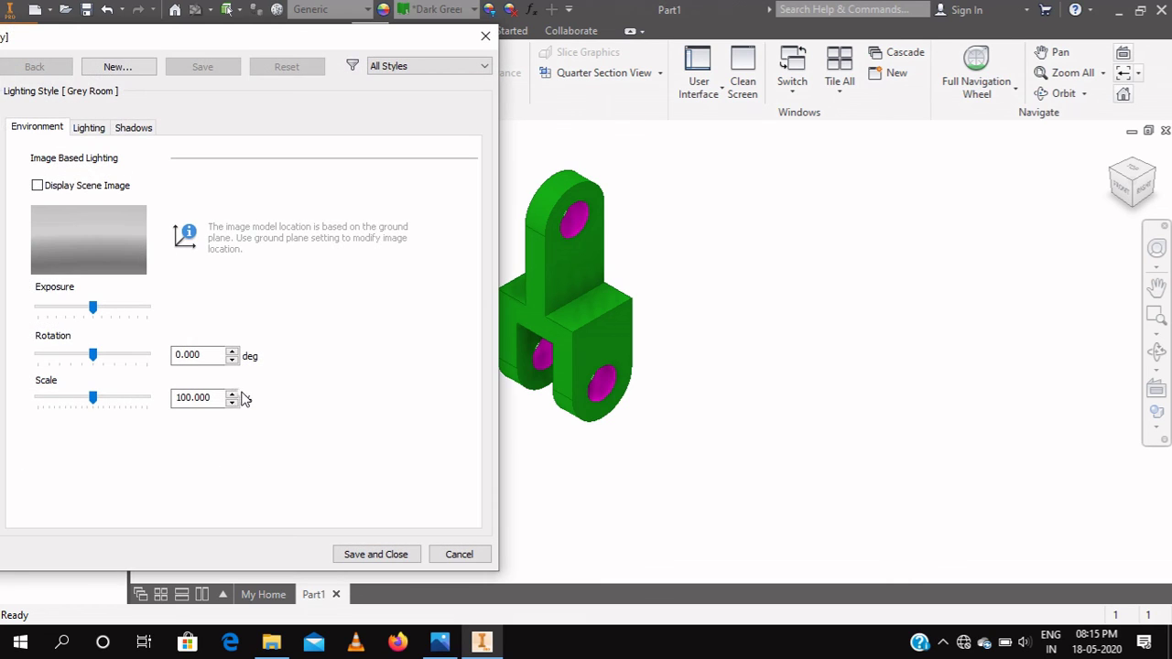
mouse_move(92, 313)
mouse_down()
mouse_move(131, 322)
mouse_move(64, 312)
mouse_move(112, 312)
mouse_move(106, 344)
mouse_up()
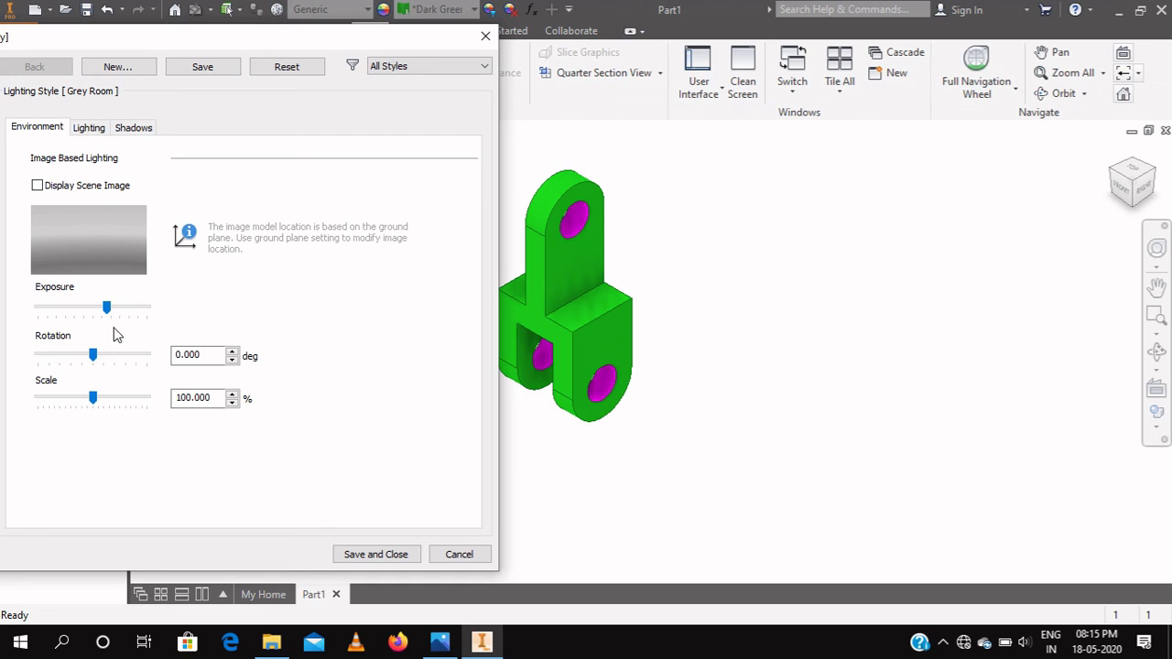
click(359, 561)
scroll(599, 222, up, 4)
scroll(601, 229, down, 2)
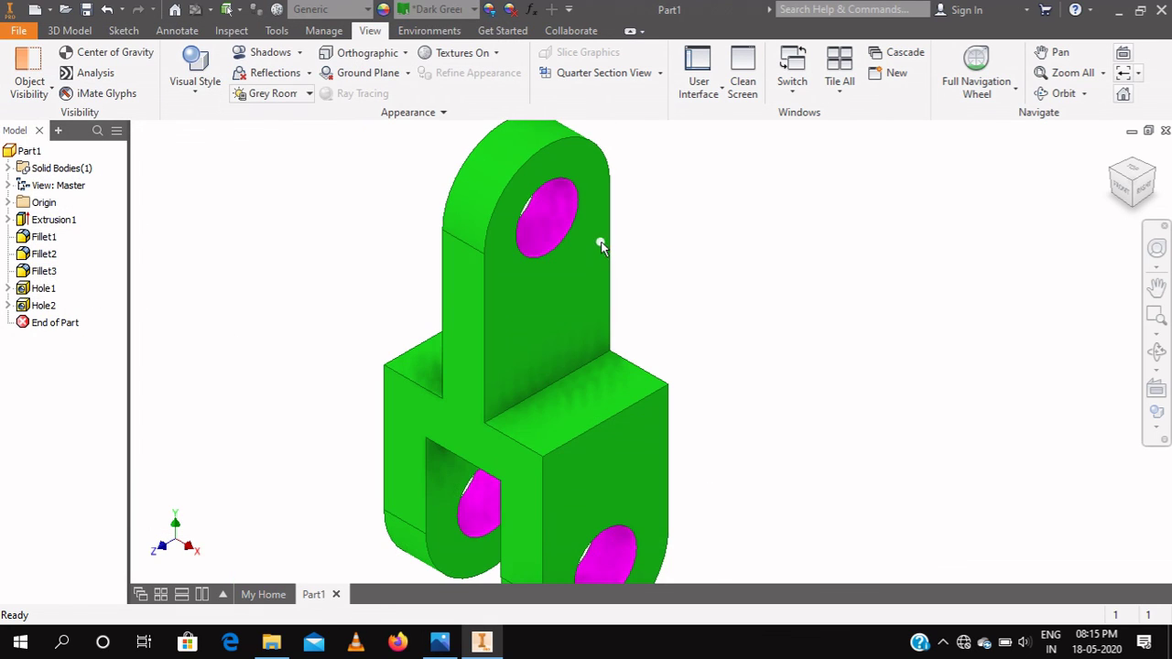